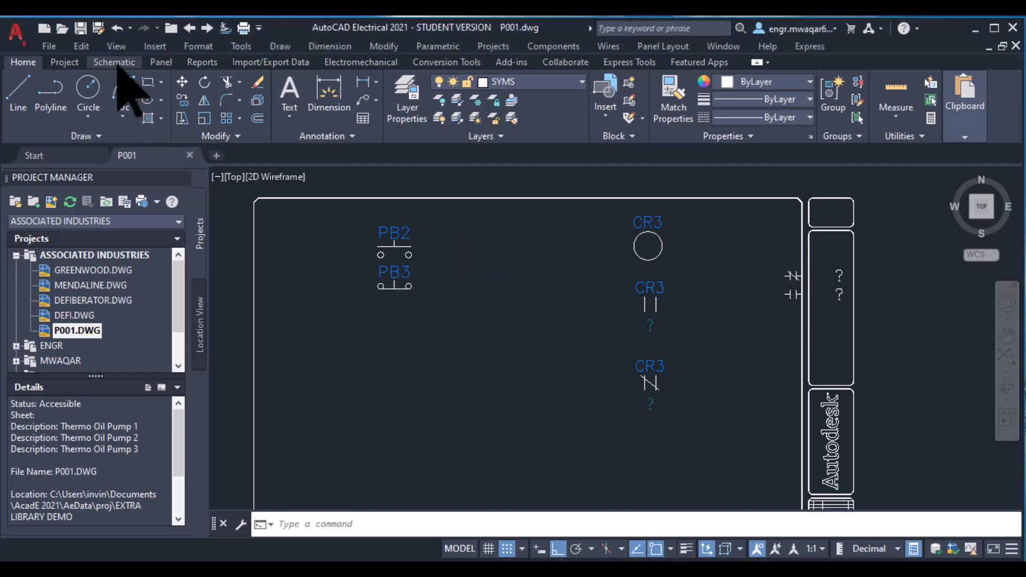
Browse the JIC schematic symbol library's component categories, including the push-button symbols, and close it without inserting anything
left_click(117, 63)
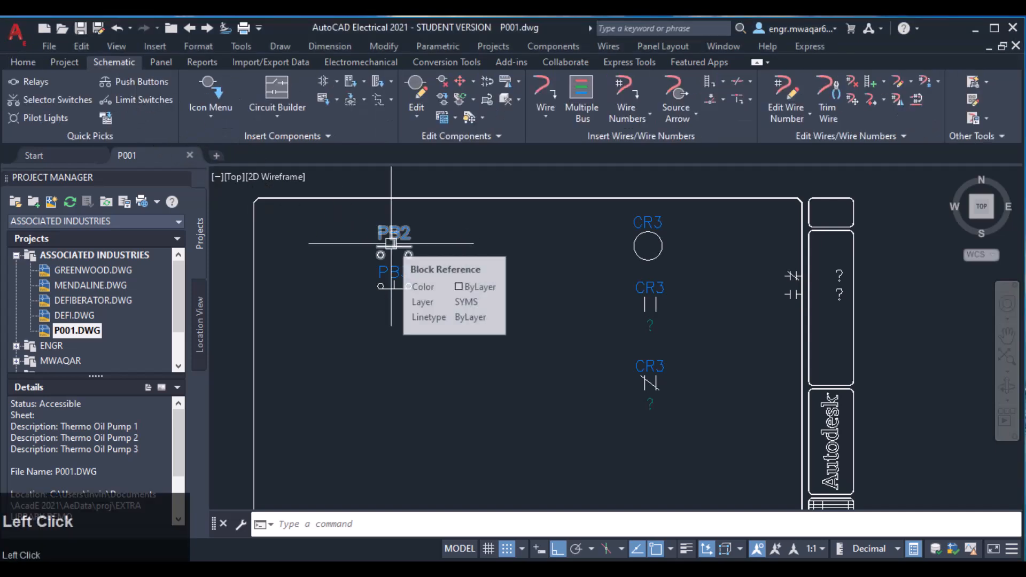
left_click(210, 116)
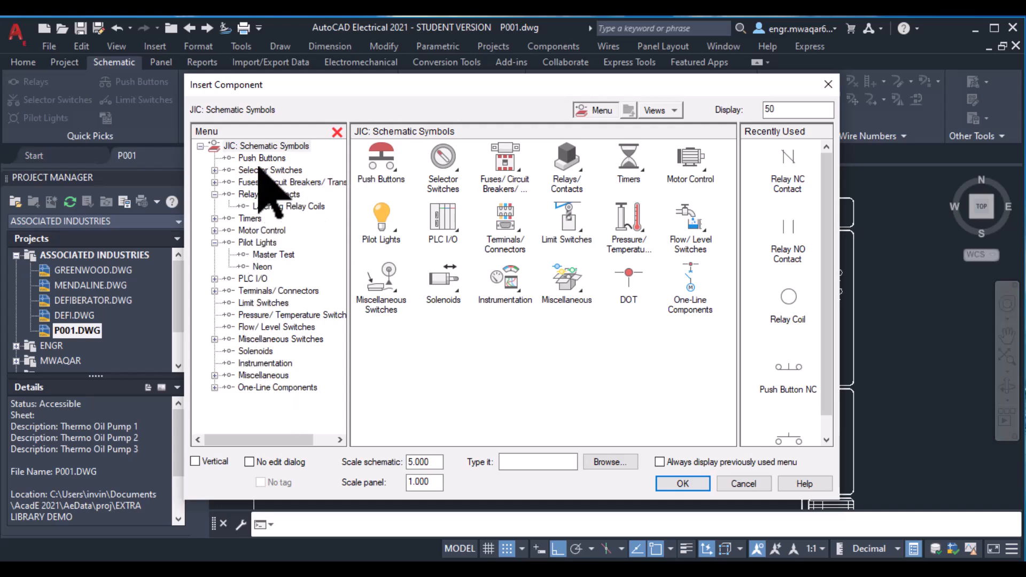
left_click(215, 170)
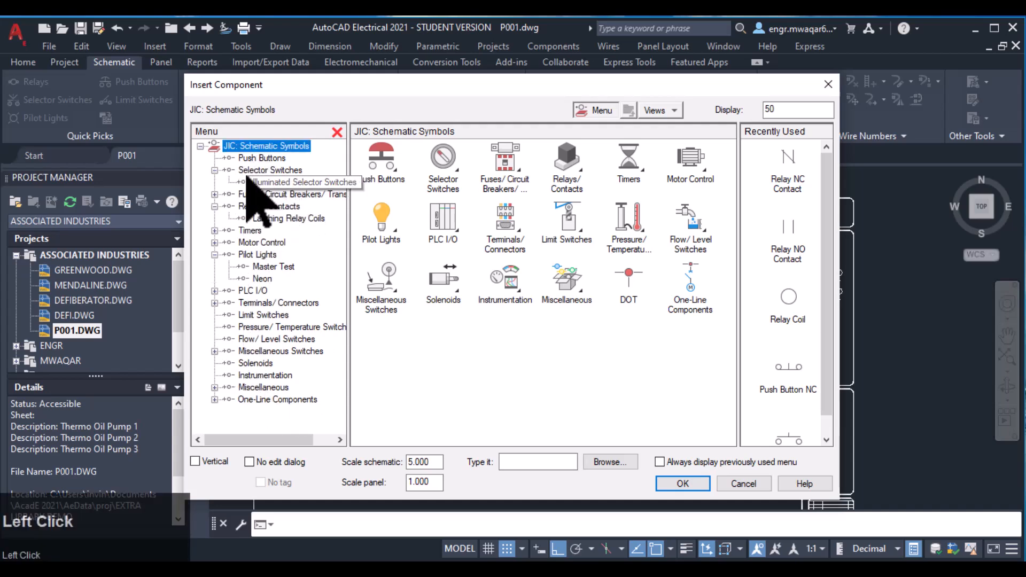
left_click(214, 194)
left_click(215, 242)
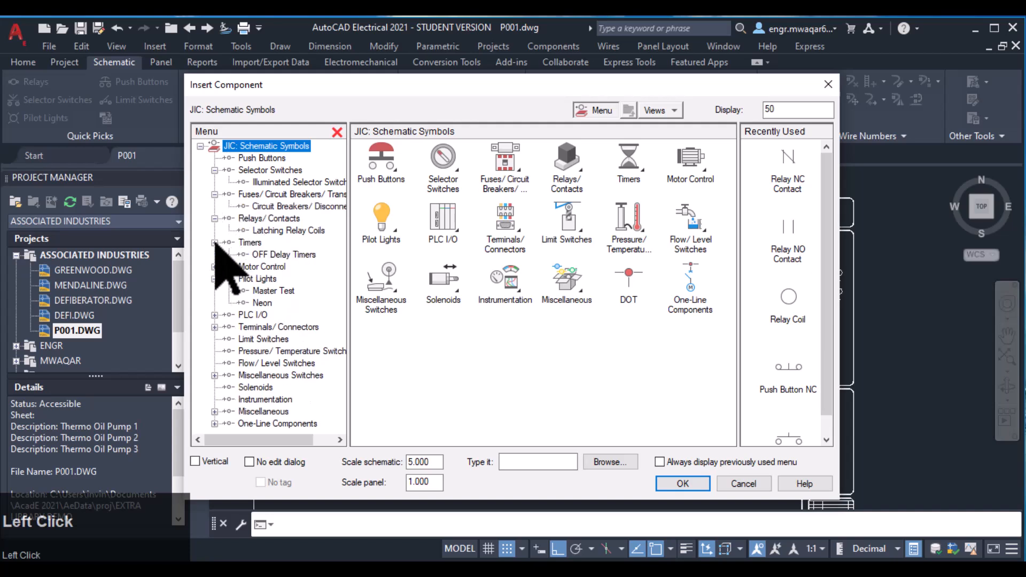
left_click(214, 266)
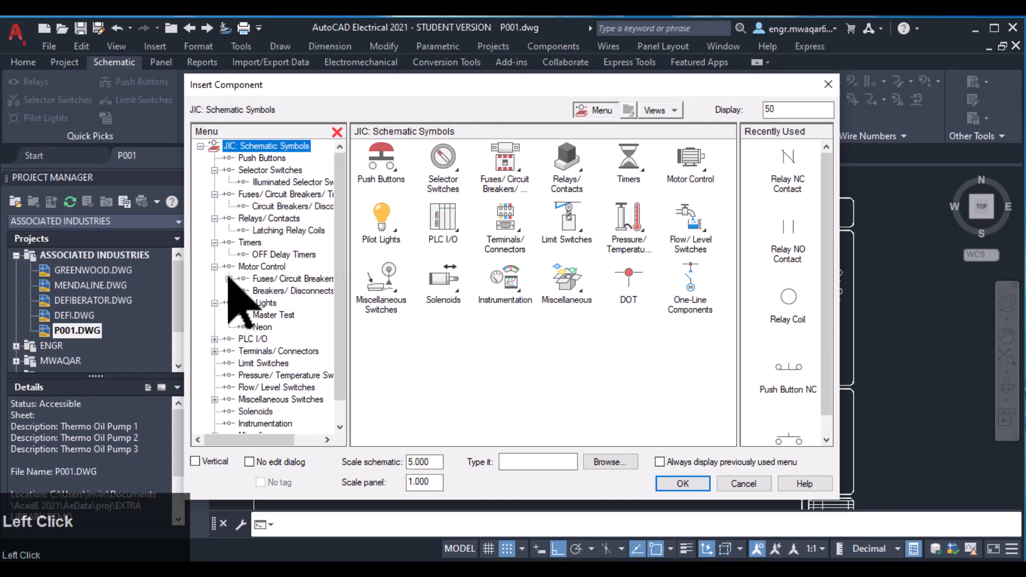
left_click(229, 279)
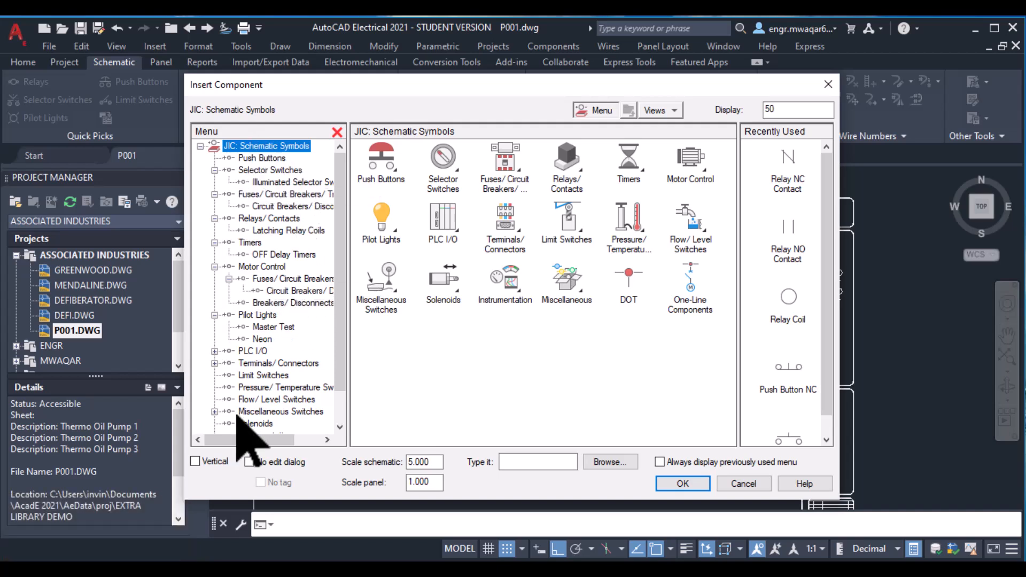
left_click_drag(336, 420, 344, 165)
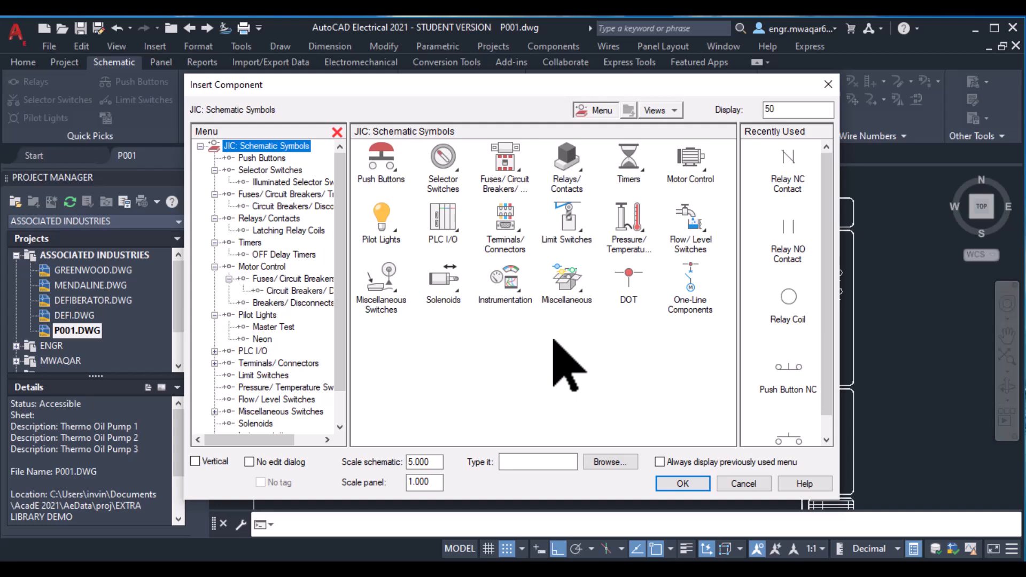
left_click(386, 177)
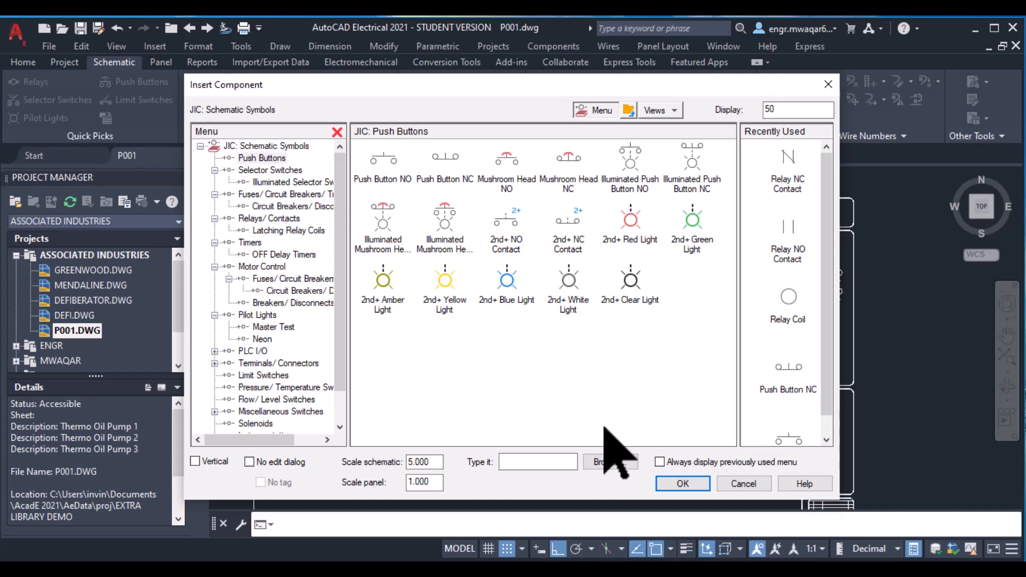
left_click(735, 484)
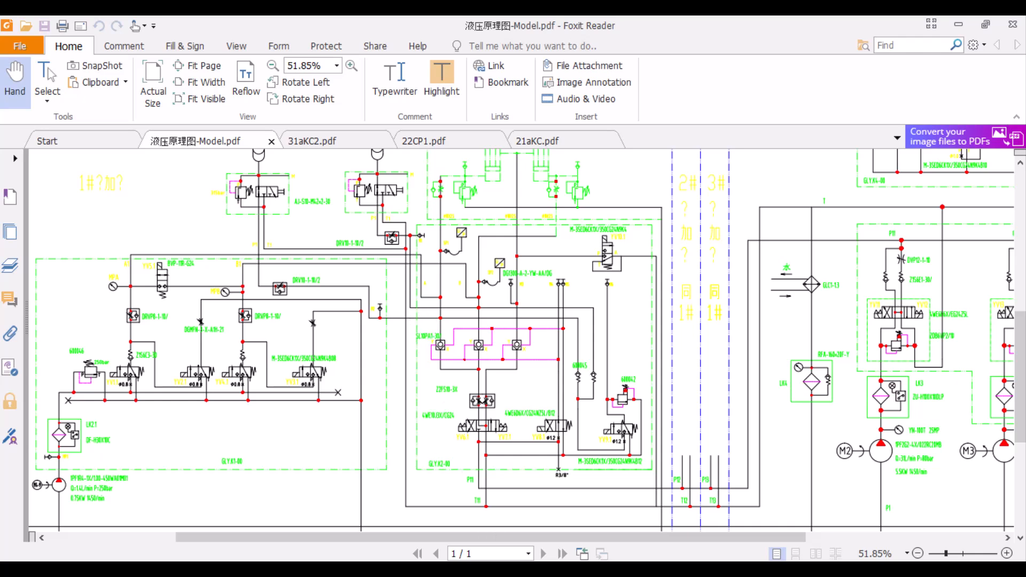
Switch to Foxit Reader and look through the circuit diagrams in 31aKC2.pdf, 22CP1.pdf and 21aKC.pdf
left_click(489, 541)
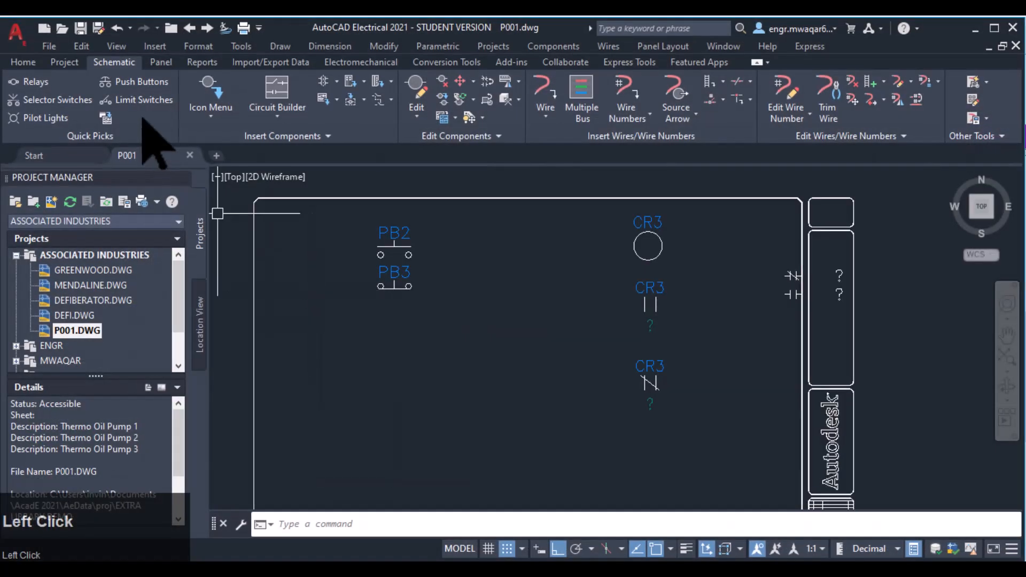
mouse_move(458, 571)
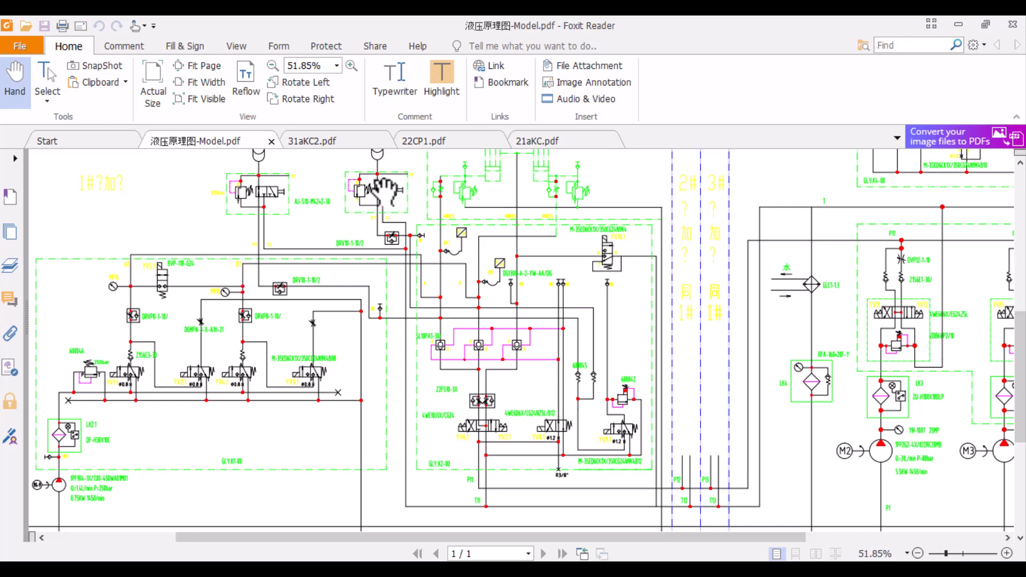
left_click(342, 140)
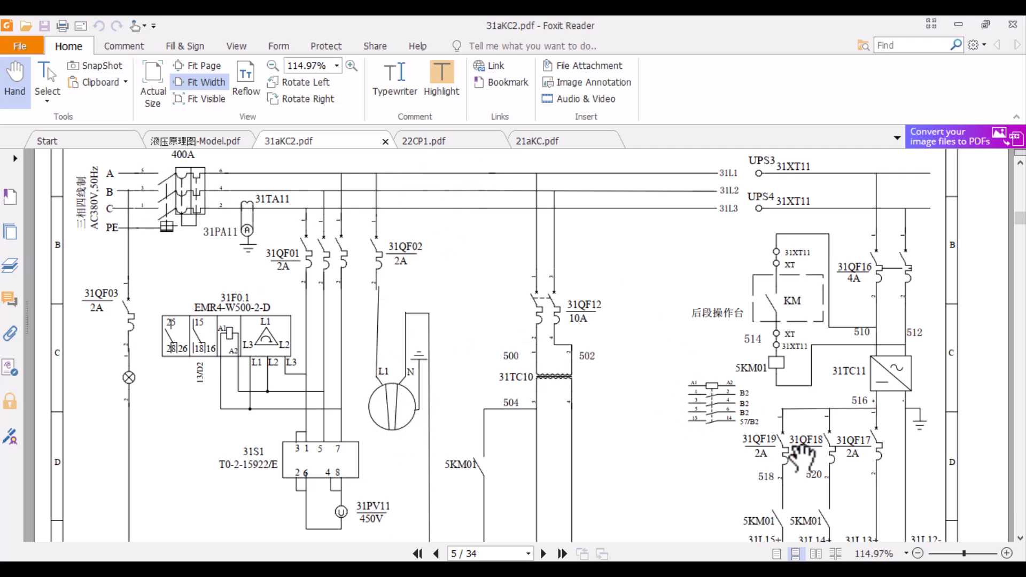
left_click(441, 144)
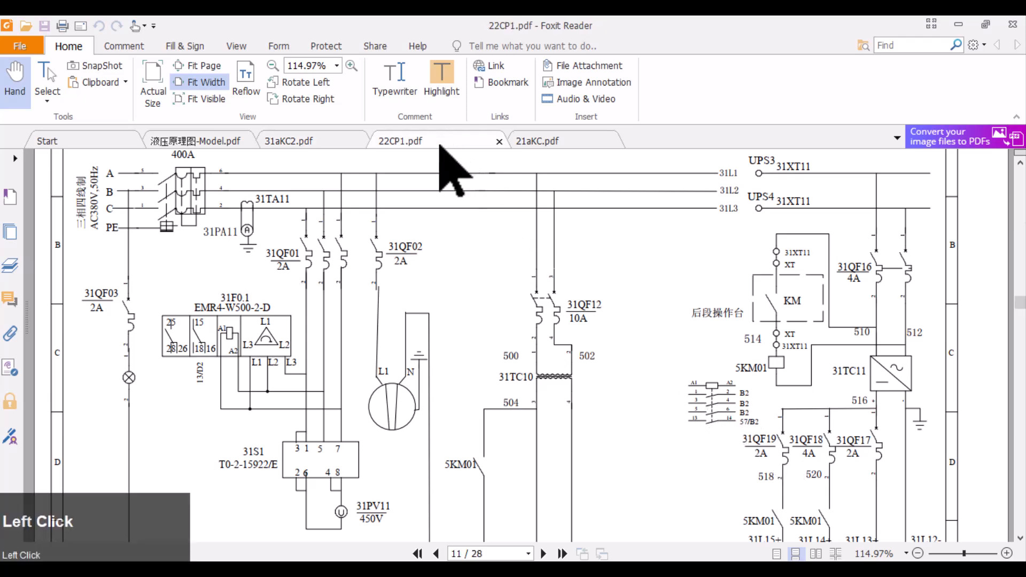
left_click(548, 141)
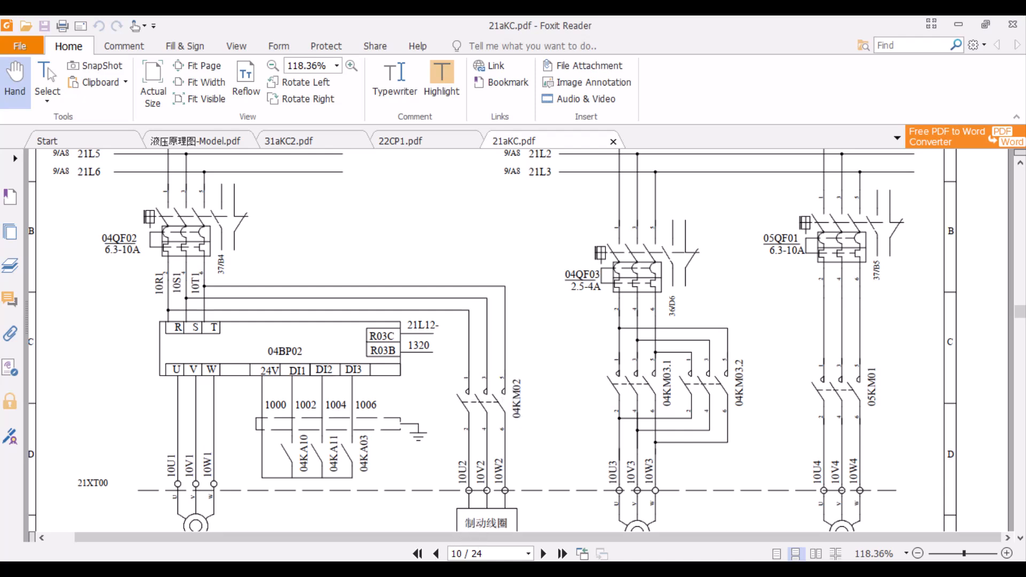
Compare the 21aKC.pdf diagram in Foxit Reader with the P001 drawing, ending in AutoCAD Electrical
mouse_move(421, 570)
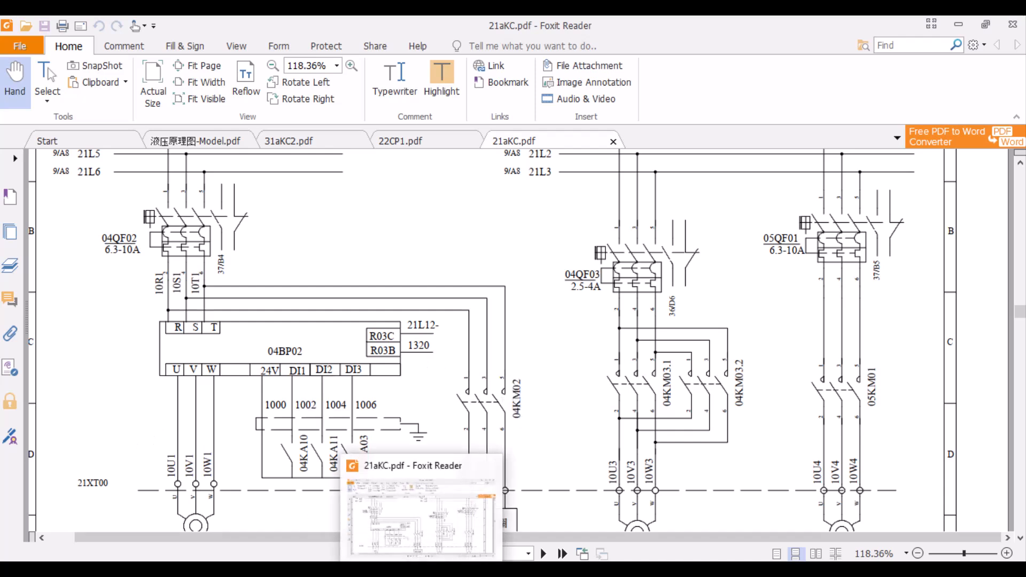
left_click(422, 570)
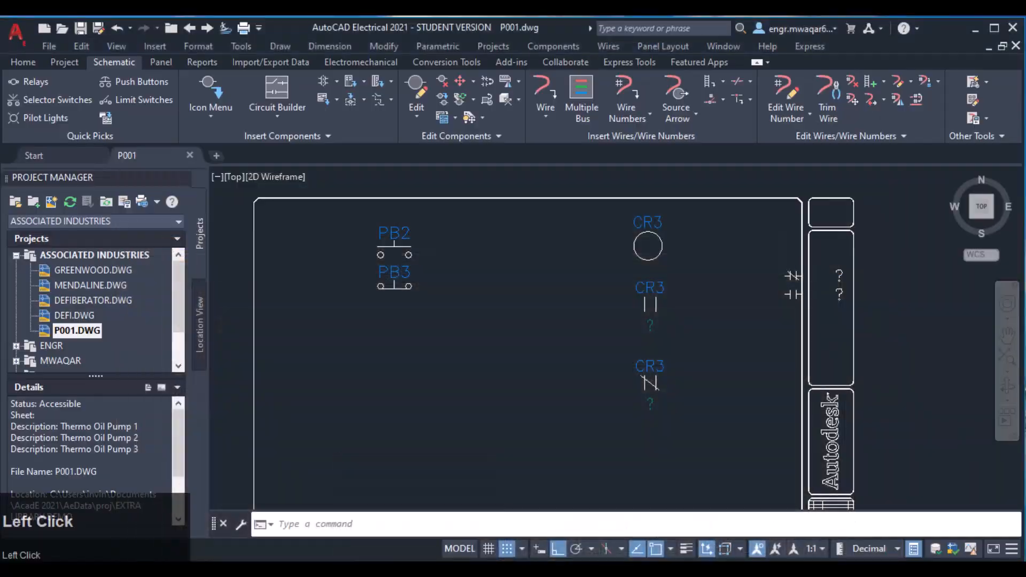
left_click(421, 569)
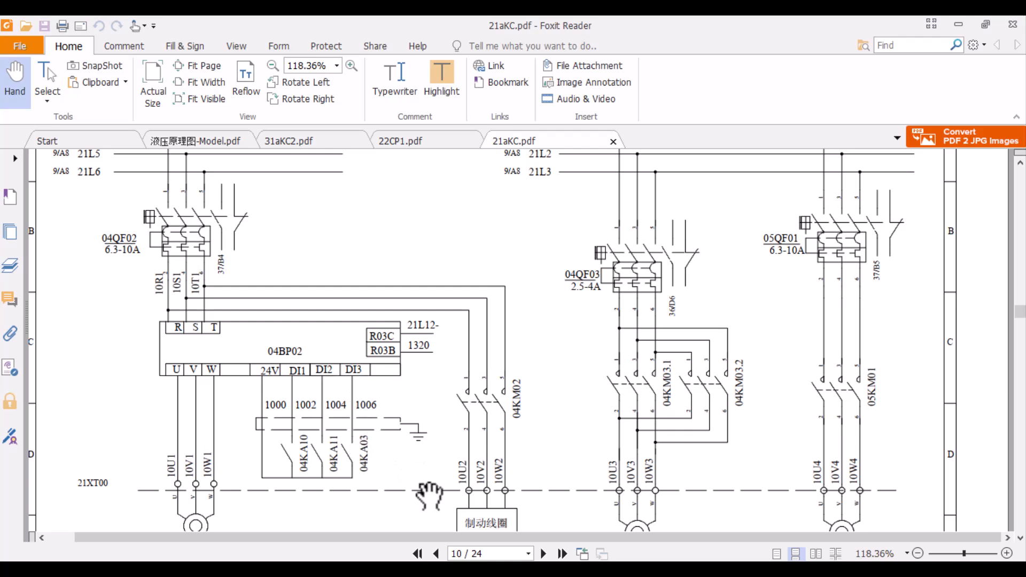
mouse_move(421, 570)
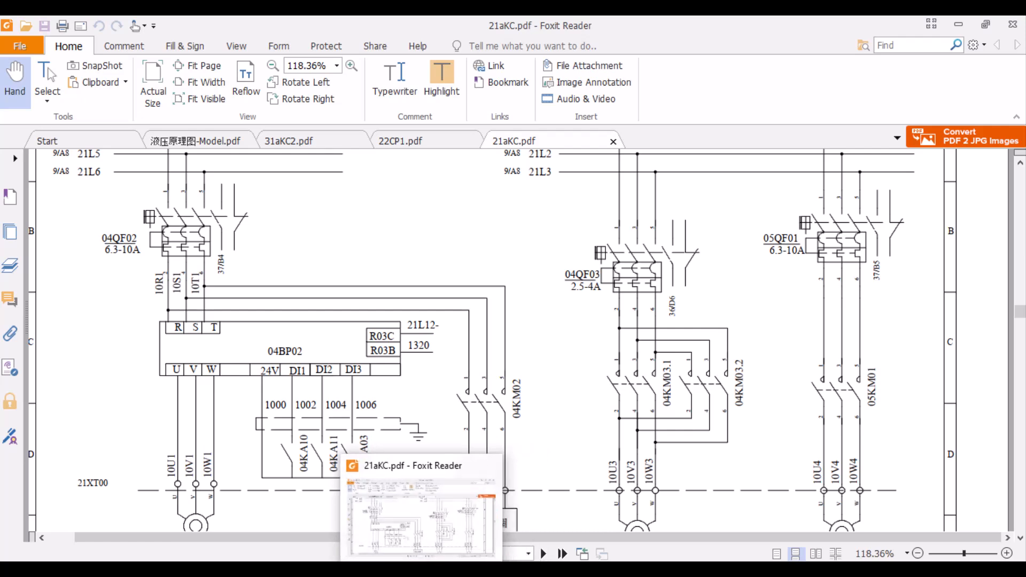
left_click(421, 570)
key("Escape")
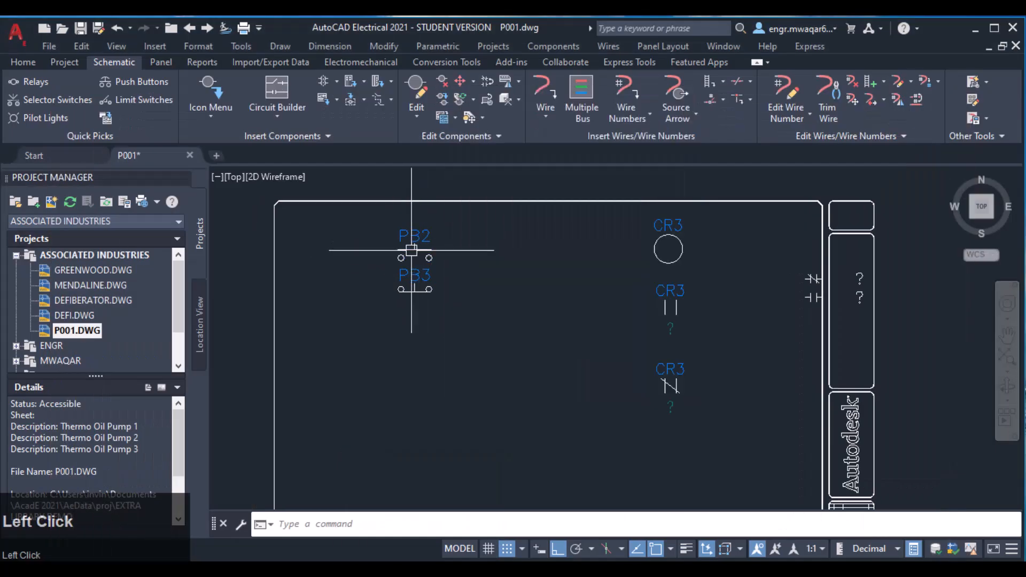
Examine the block names and properties of the PB2 and PB3 push-button symbols
left_click(411, 250)
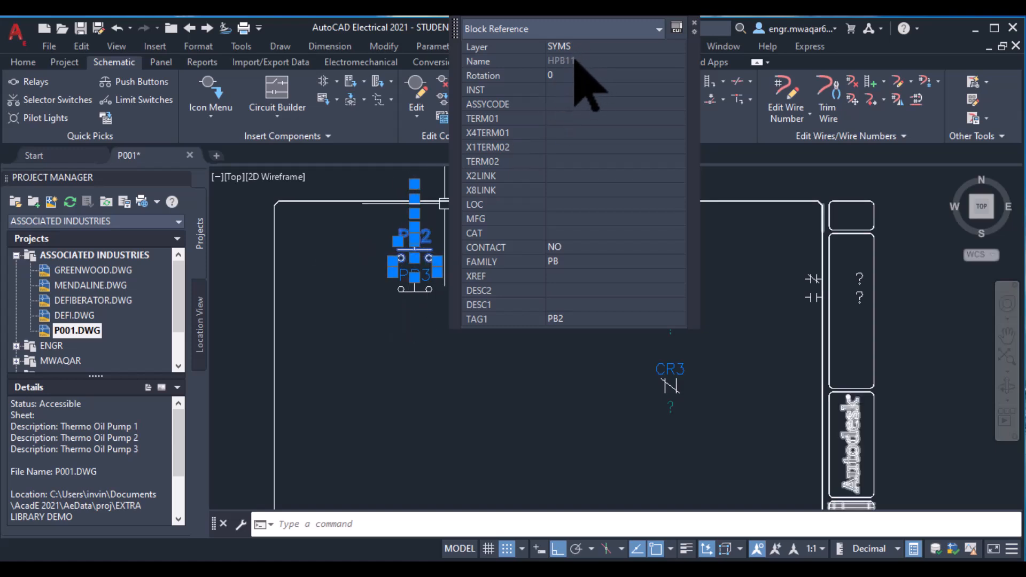
key("Escape")
left_click(413, 283)
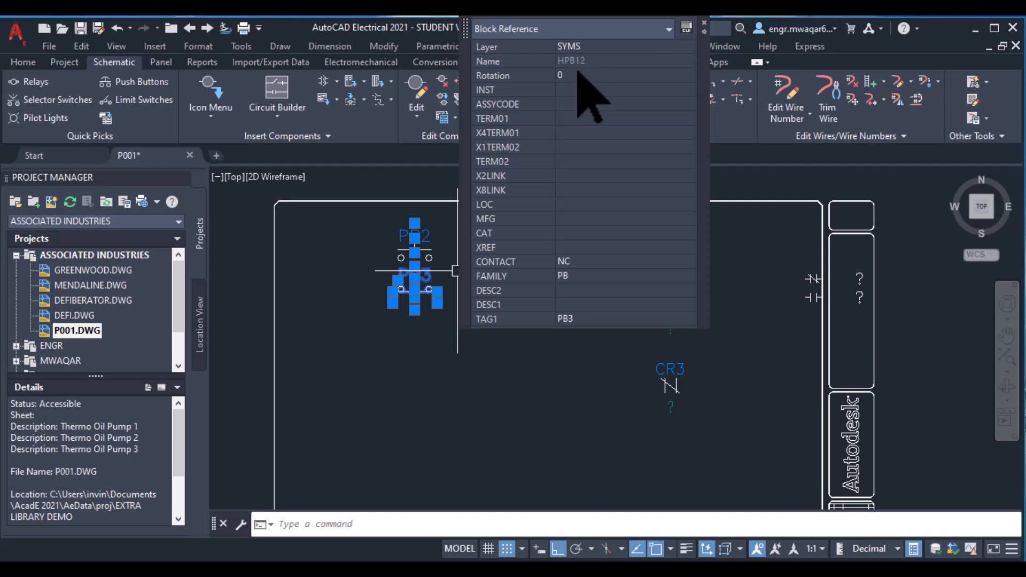
right_click(422, 249)
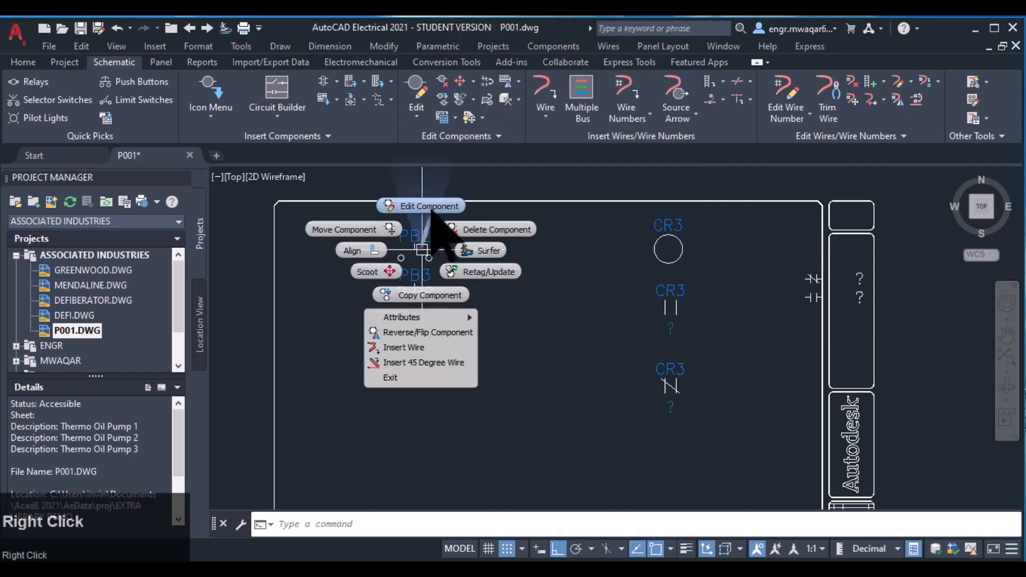
left_click(431, 210)
left_click(425, 251)
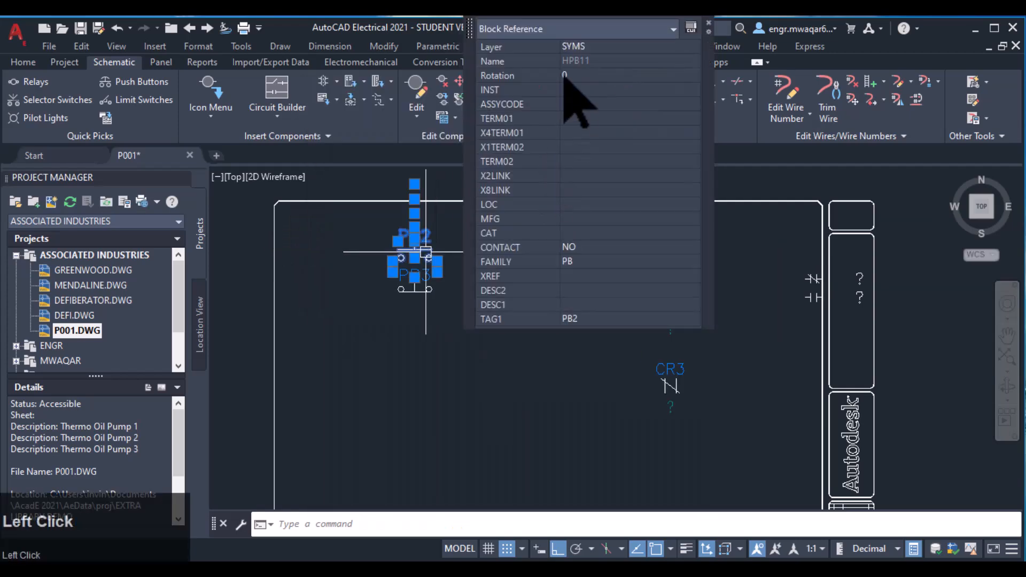
key("Escape")
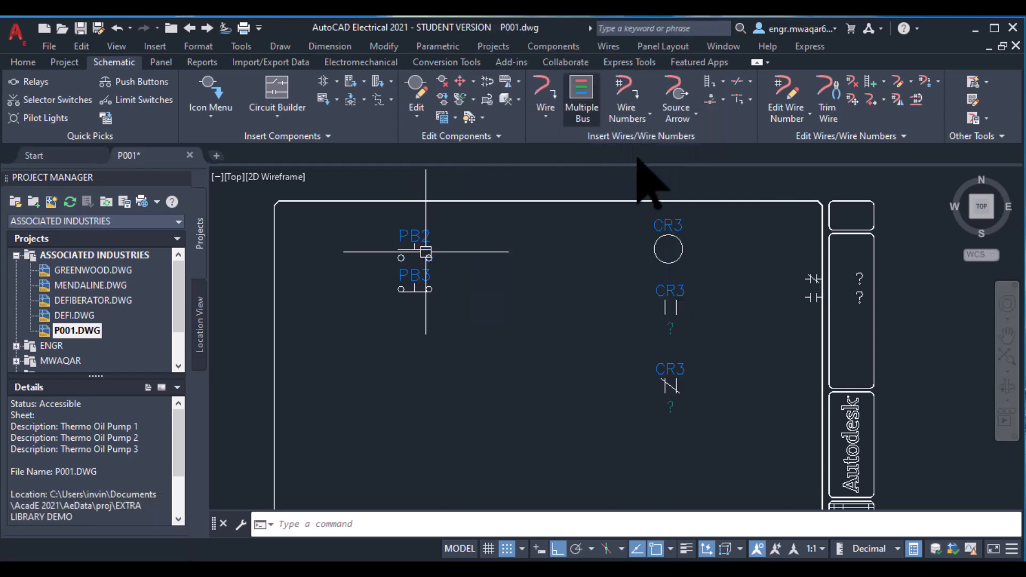
Examine the block names and properties of the CR3 relay coil and its normally open and normally closed contacts
left_click(672, 234)
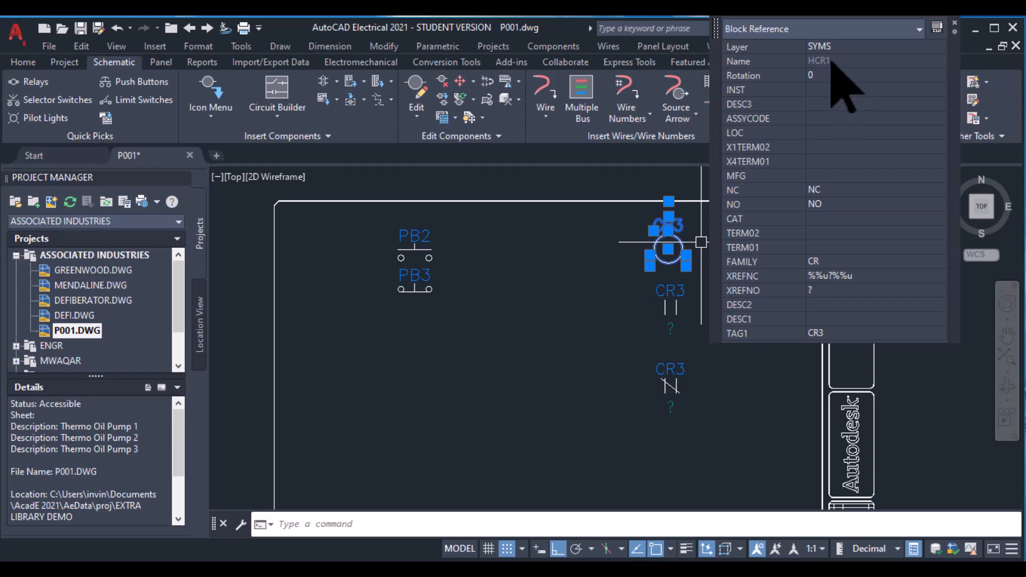
left_click(671, 318)
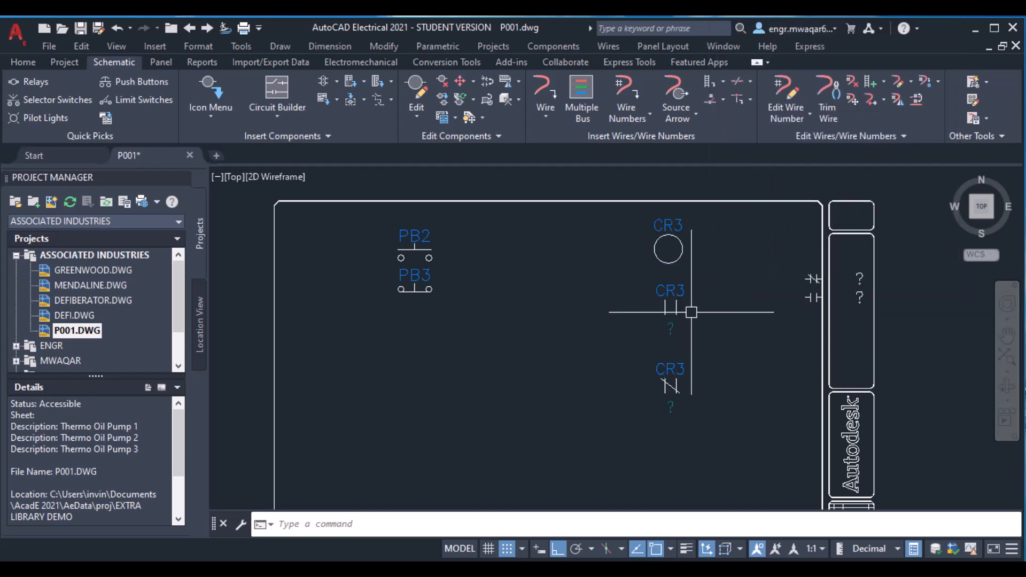
left_click(669, 381)
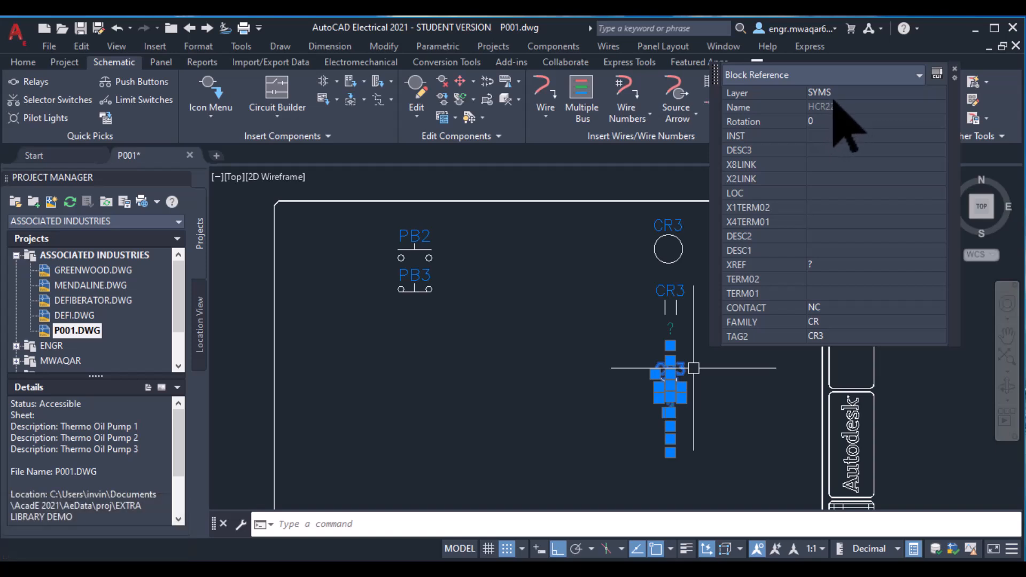
key("Escape")
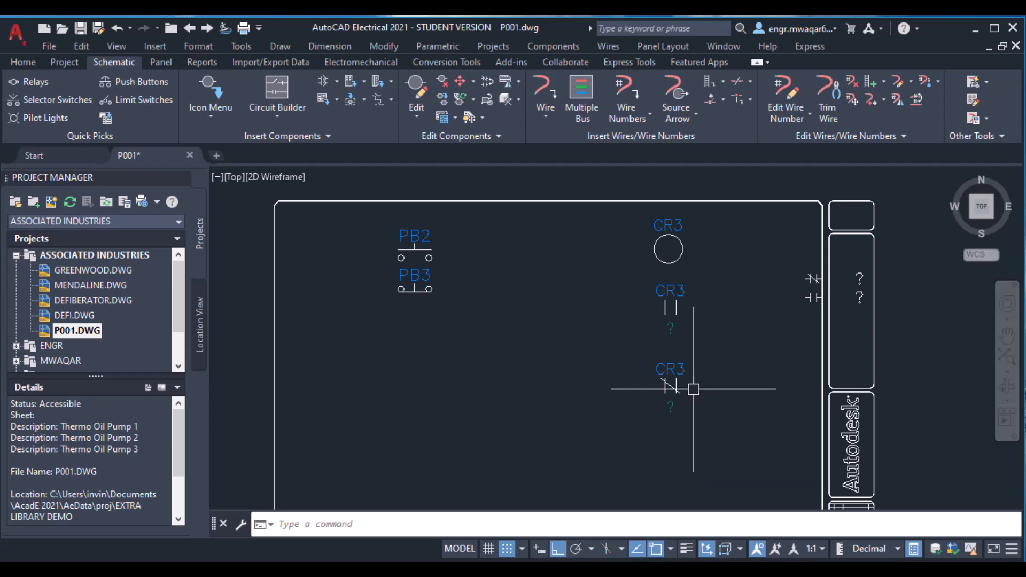
Examine the HPB11_001 symbol-name text near the lower edge of the drawing frame
scroll(615, 417, "down", 2)
left_click(541, 441)
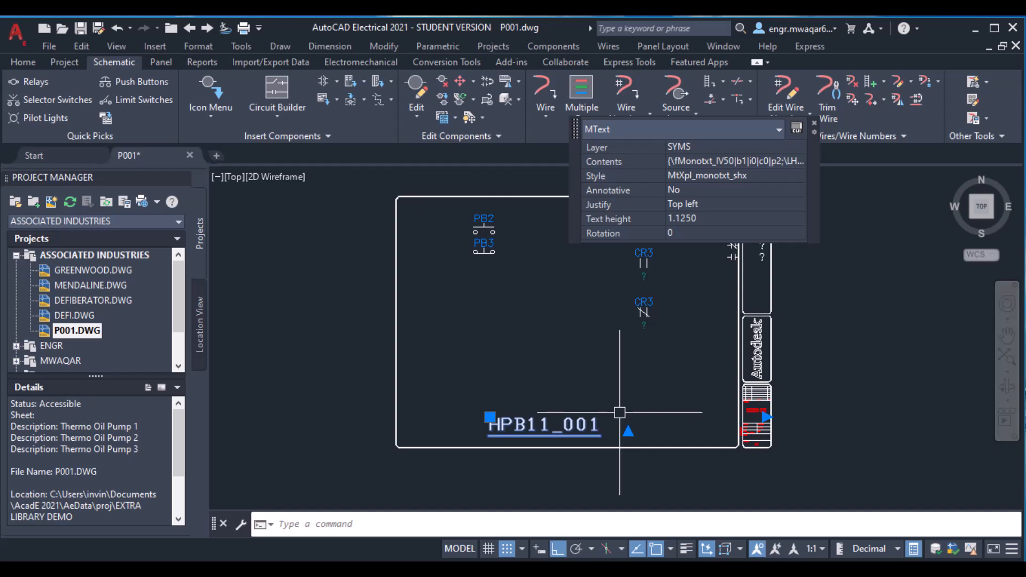
key("Escape")
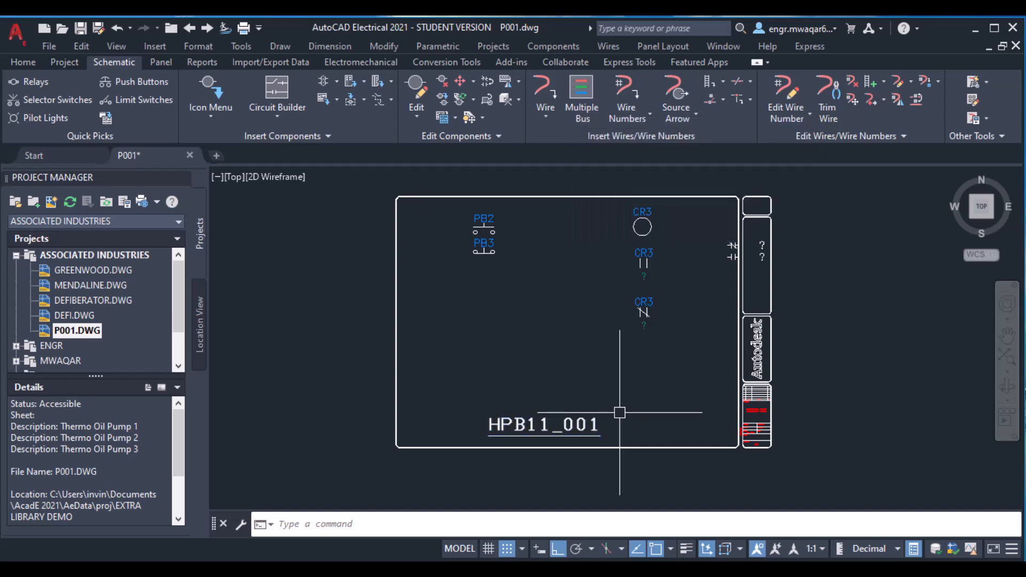
middle_click(566, 307)
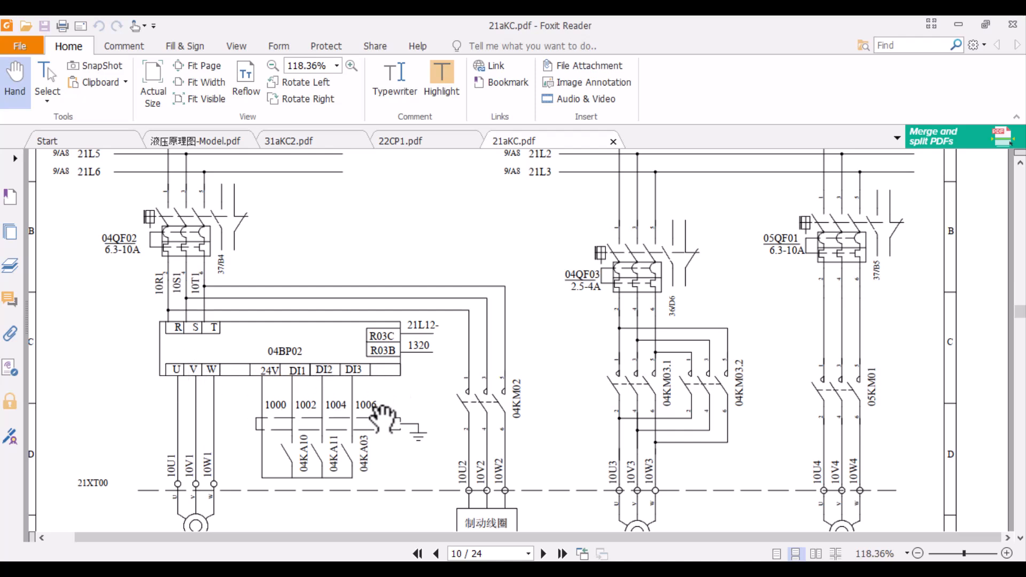
Switch to AutoCAD Electrical and draw a rectangle 9.5 long and 5 wide in the lower-left area of the P001 drawing frame
key("alt+Tab")
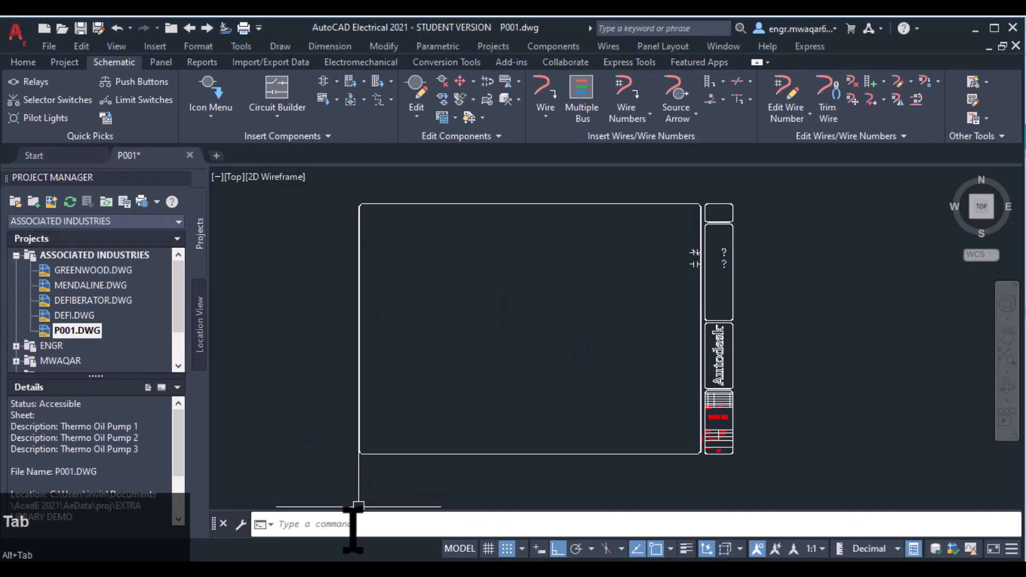
left_click(24, 63)
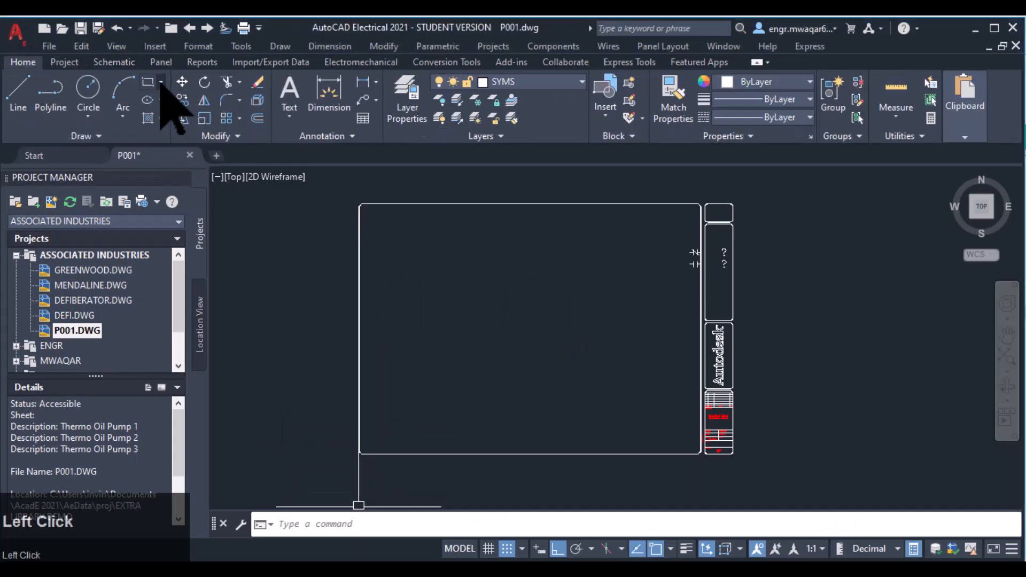
left_click(150, 83)
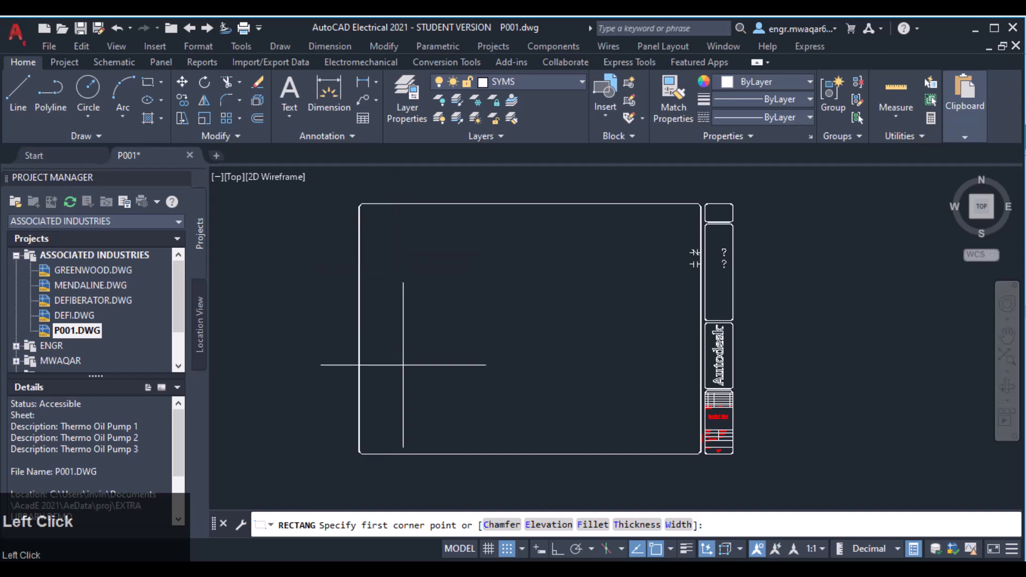
left_click(381, 394)
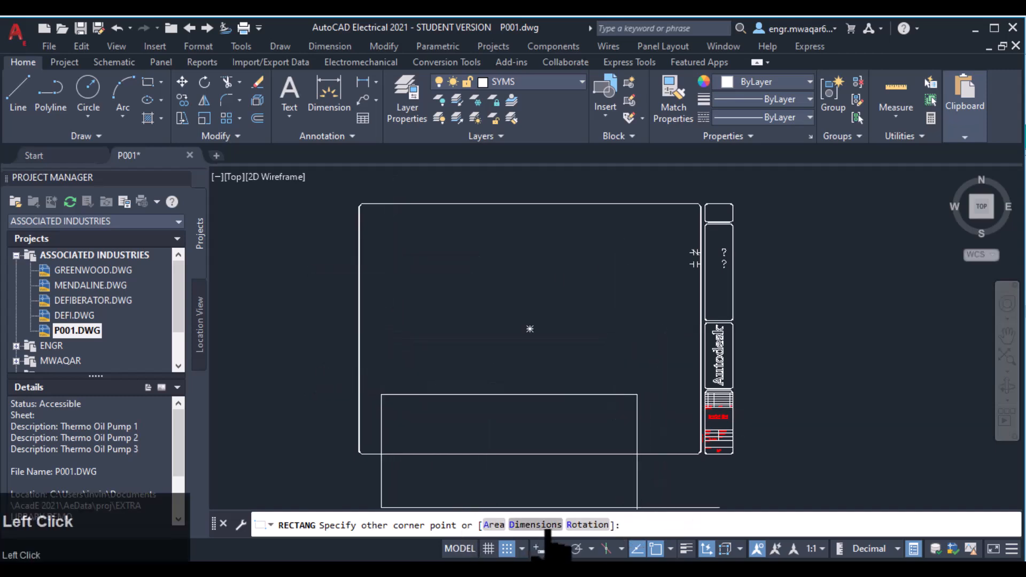
left_click(547, 526)
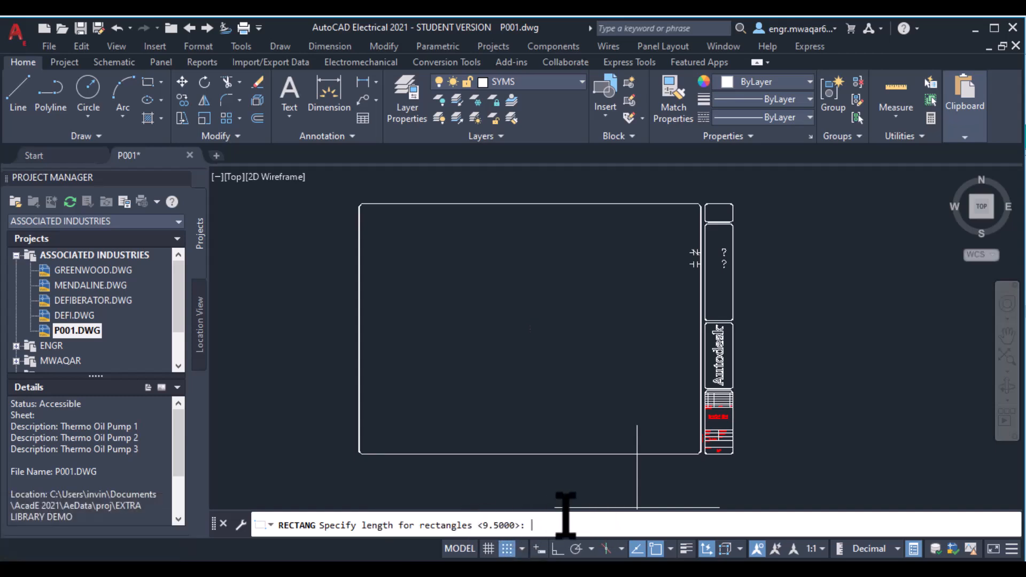
key("Return")
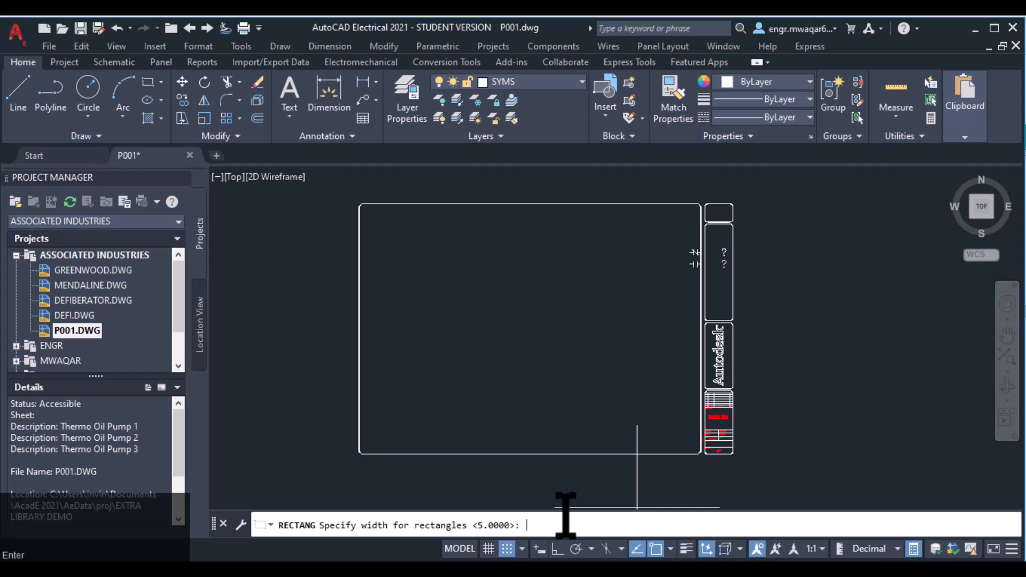
key("Return")
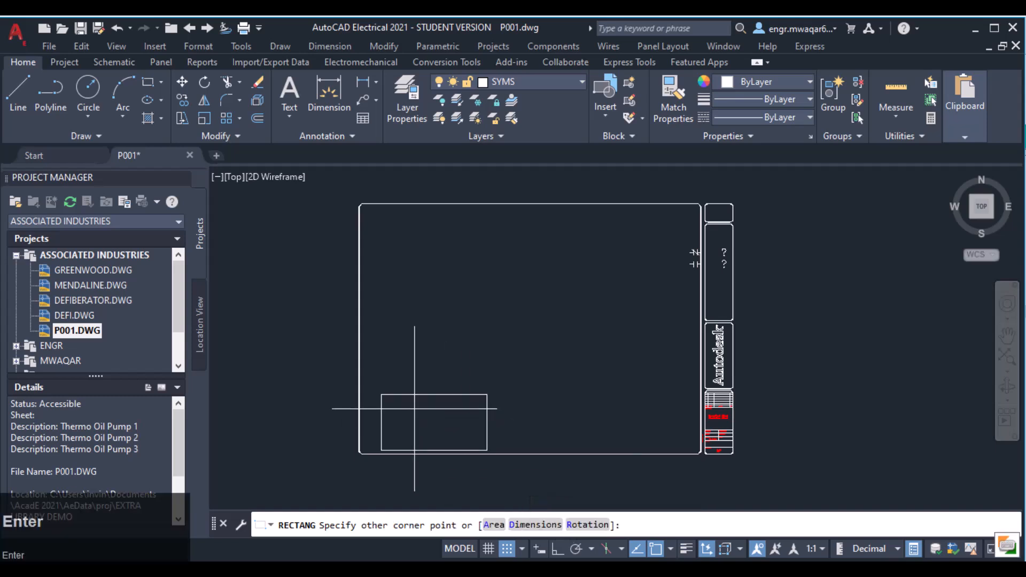
left_click(445, 339)
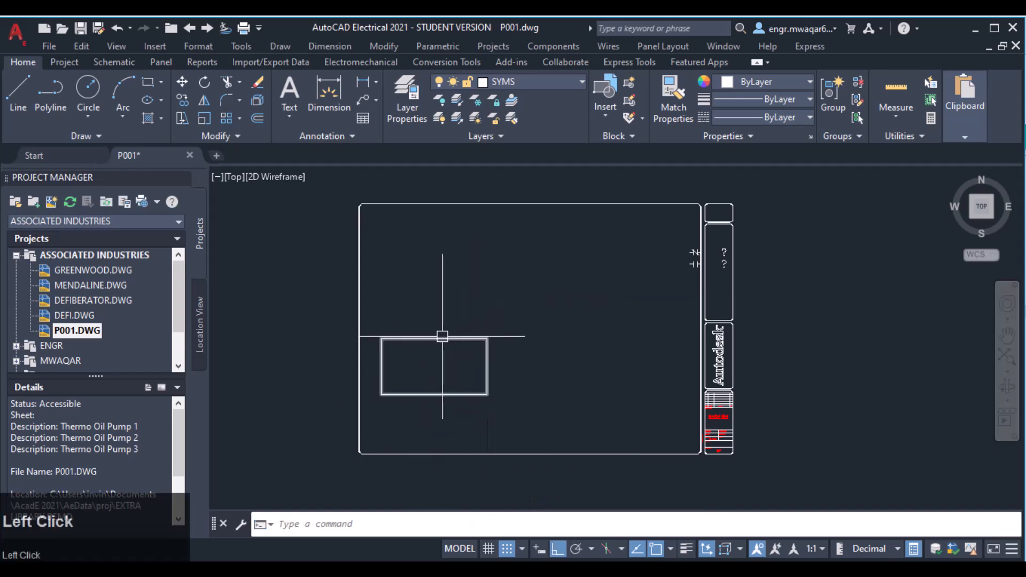
Move the rectangle up and to the right, toward the middle of the drawing frame
left_click(442, 336)
left_click_drag(418, 339, 498, 271)
scroll(515, 249, "up", 2)
Delete the leftover contact cross-reference text beside the frame's right border
left_click(784, 221)
left_click(828, 296)
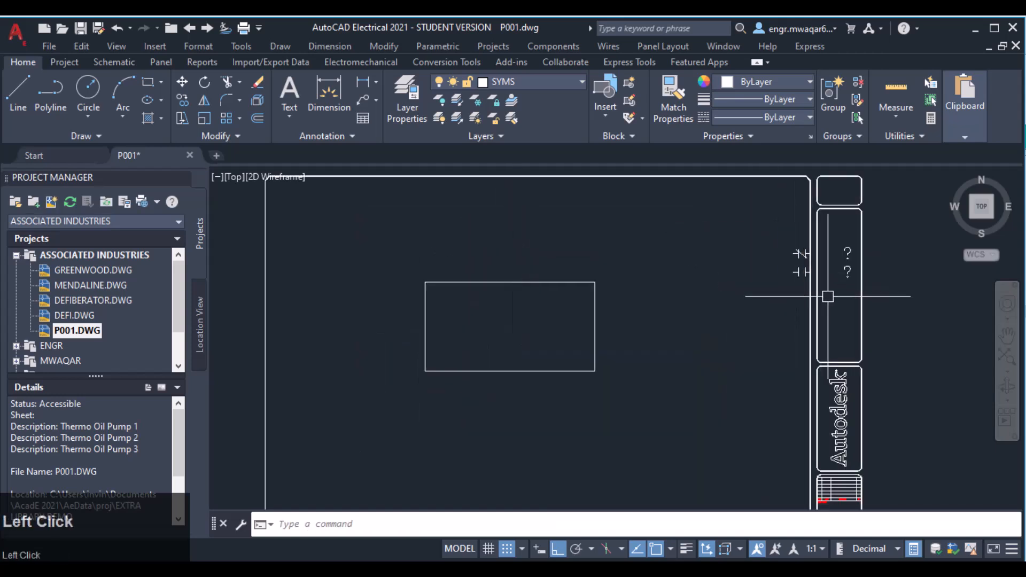
left_click(800, 259)
left_click(800, 284)
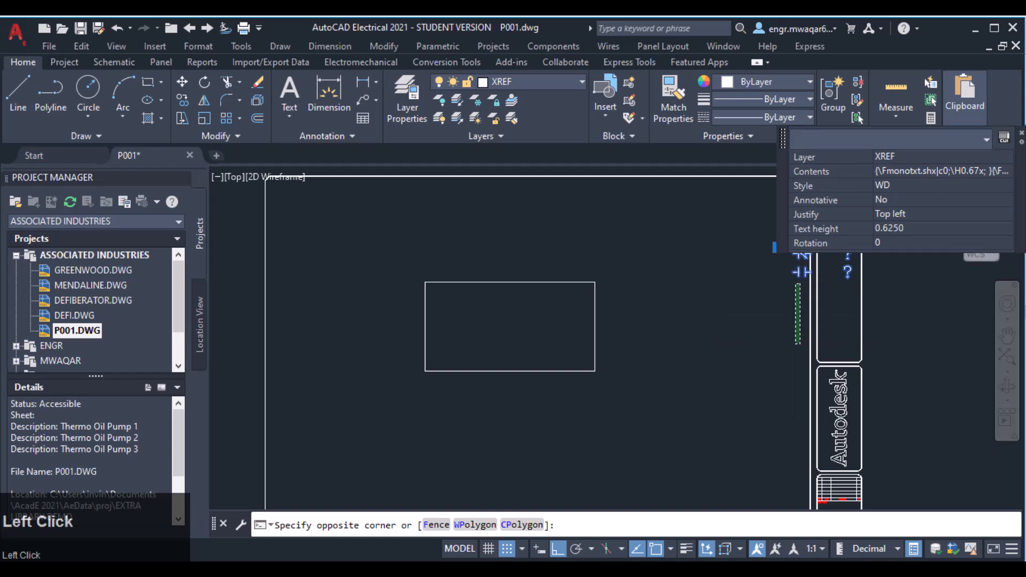
left_click(796, 345)
key("Delete")
scroll(470, 289, "up", 2)
scroll(507, 199, "down", 1)
mouse_move(577, 243)
middle_mouse_down()
mouse_move(498, 209)
mouse_move(547, 206)
middle_mouse_up()
scroll(498, 209, "up", 2)
left_click(460, 522)
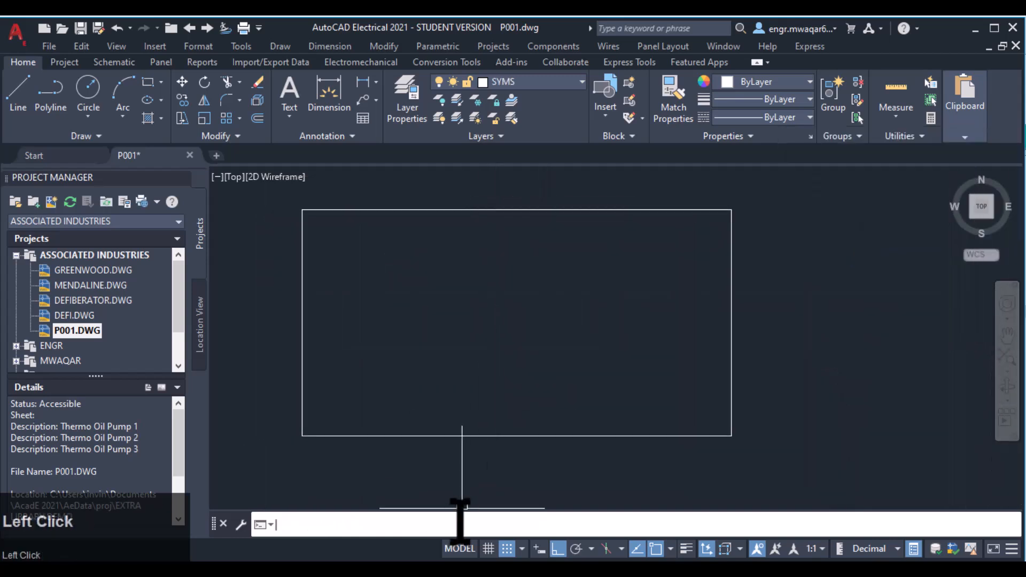
type("x")
key("Return")
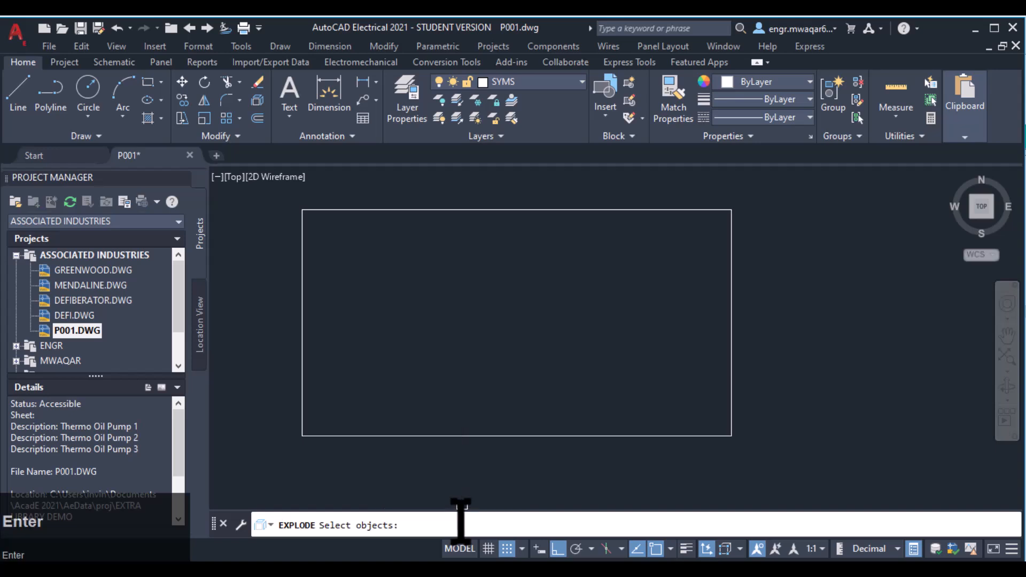
key("Escape")
Offset the rectangle inward by 1 unit
left_click(344, 530)
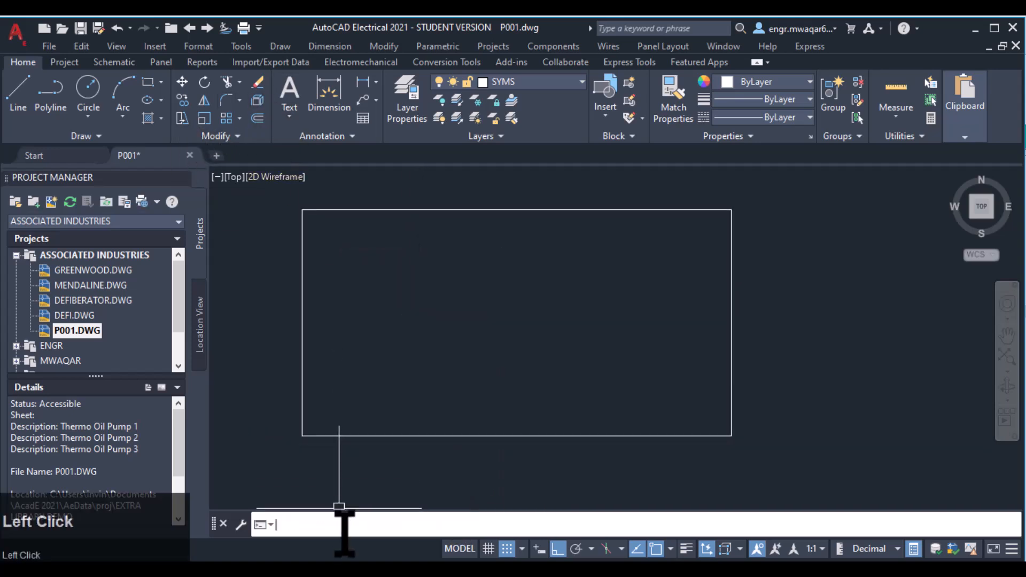
type("offset")
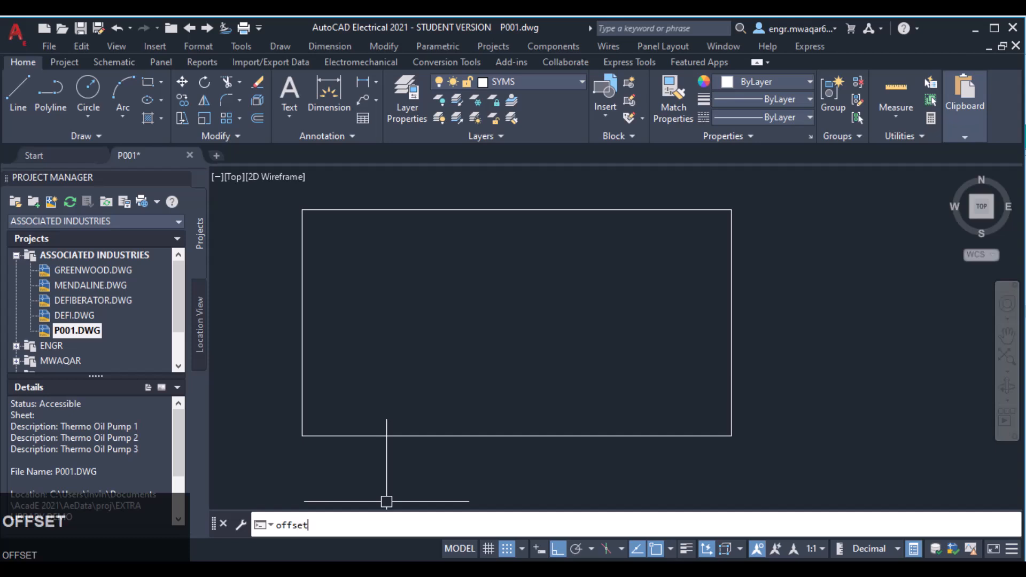
key("Return")
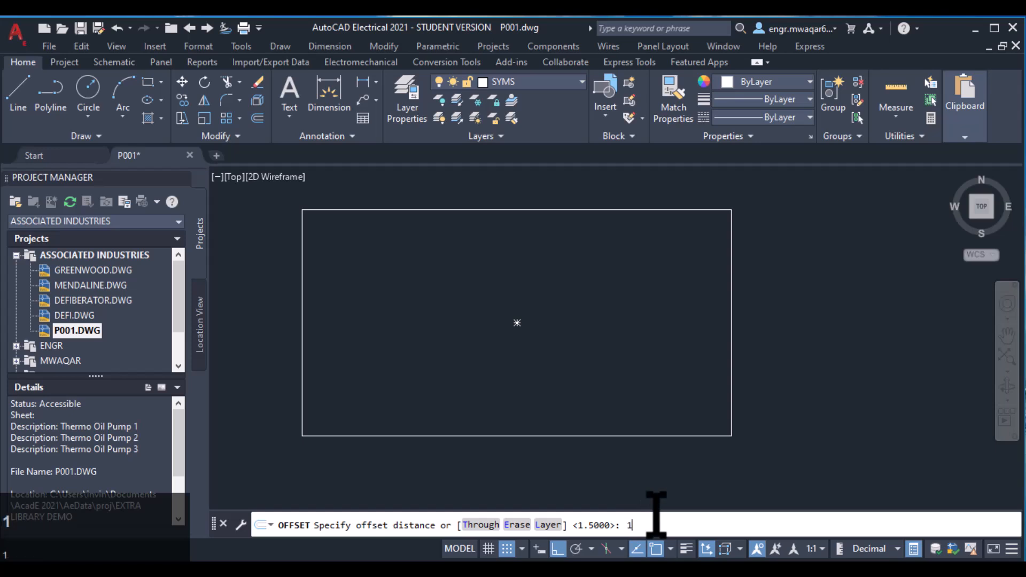
key("Return")
left_click(573, 436)
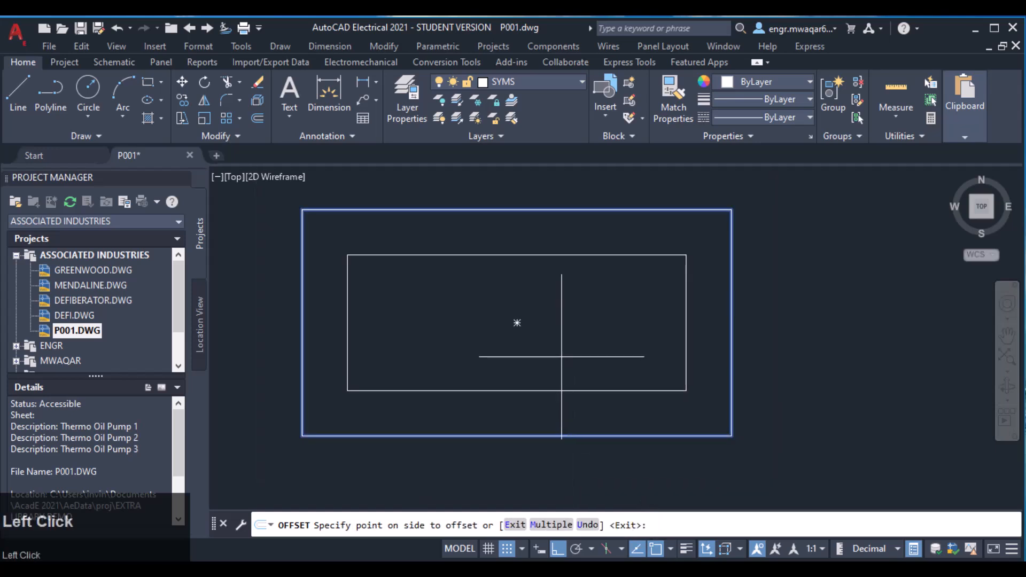
left_click(516, 323)
key("Escape")
Explode the outer and inner rectangles into separate lines
left_click(384, 526)
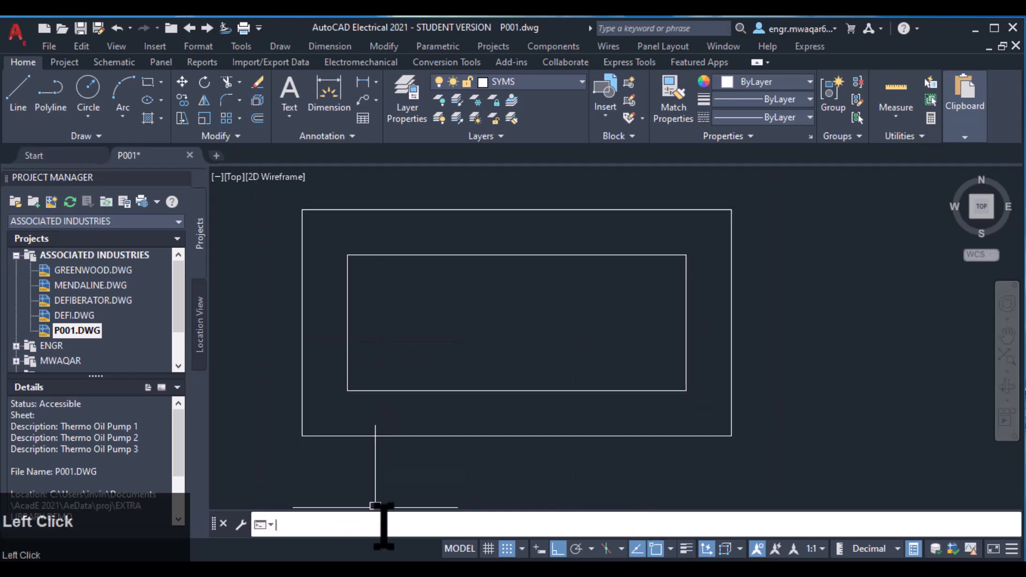
type("x")
key("Return")
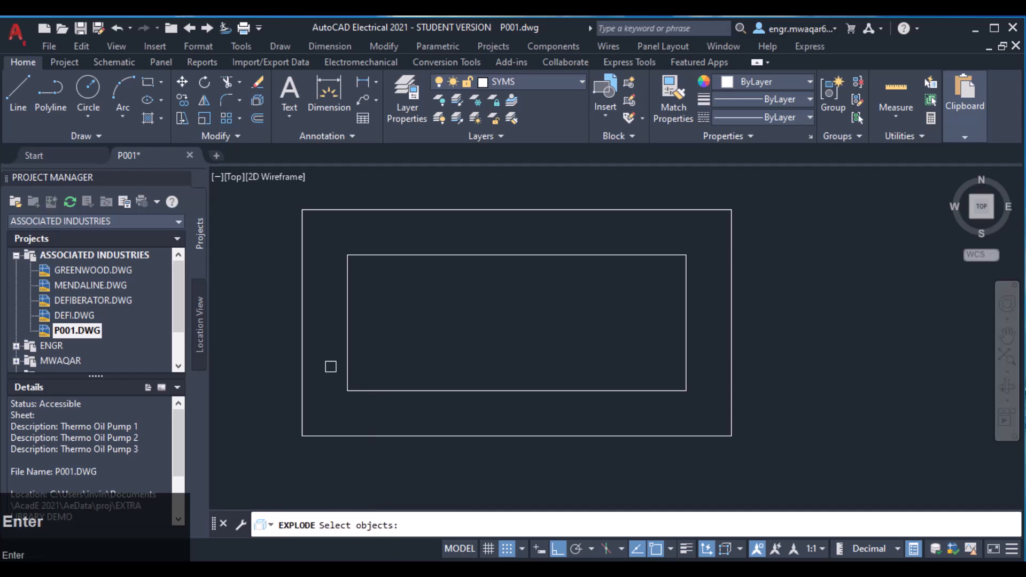
left_click(302, 358)
left_click(348, 348)
key("Return")
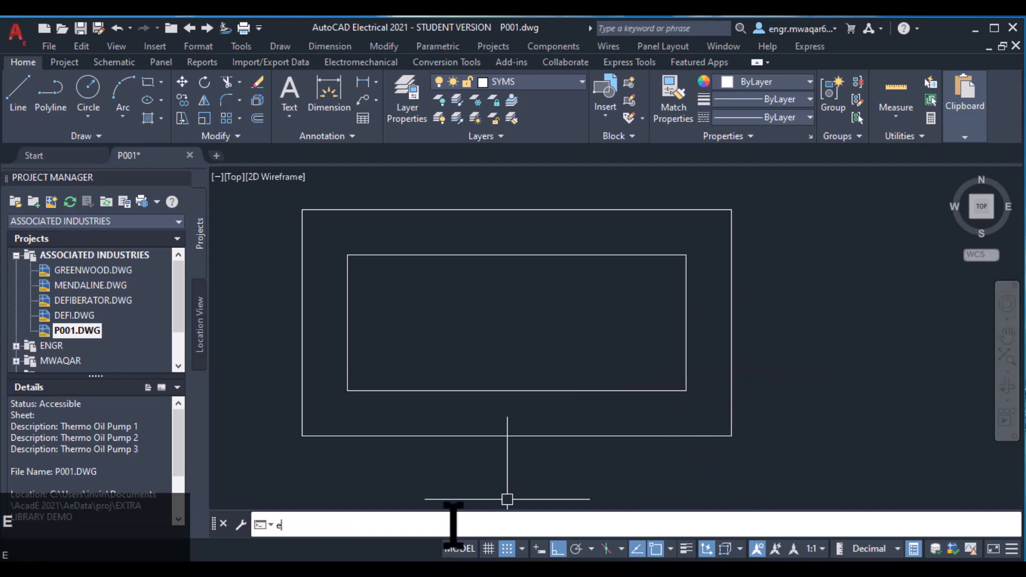
Extend both ends of the lower inner line and the left end of the upper inner line to the outer rectangle
key("Return")
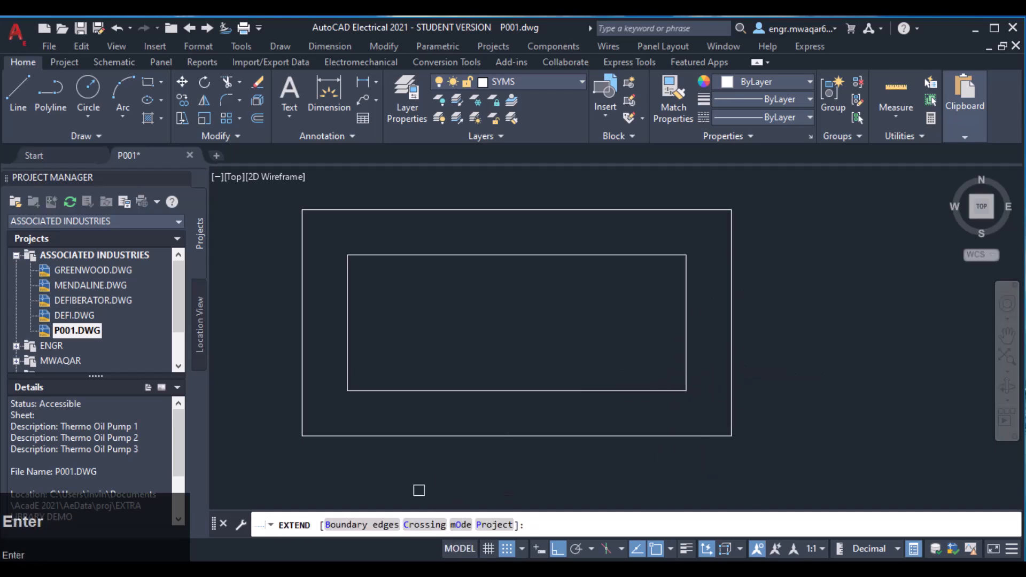
left_click(390, 391)
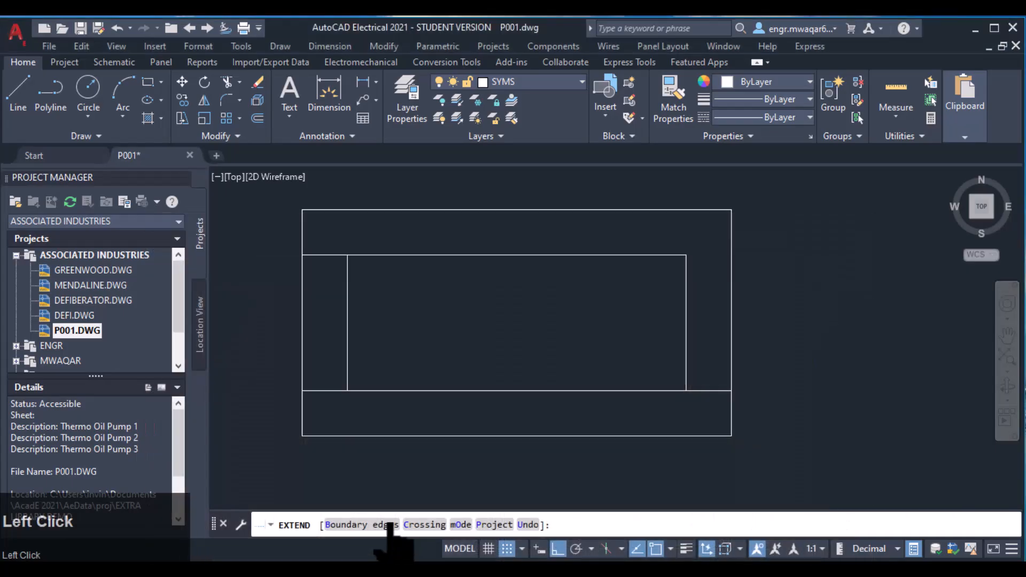
key("Escape")
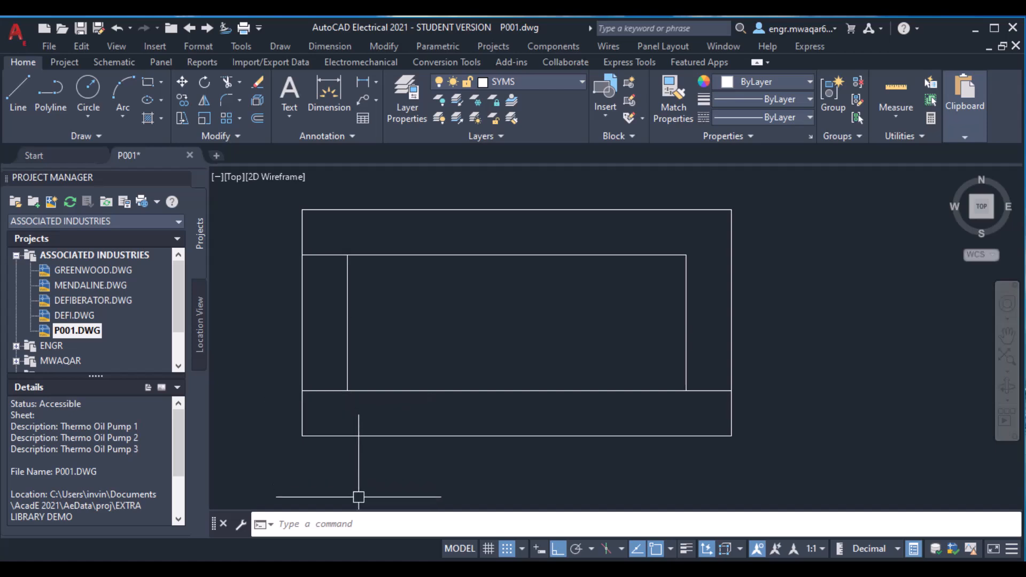
Trim away the two vertical sides of the inner rectangle
left_click(367, 521)
type("tr")
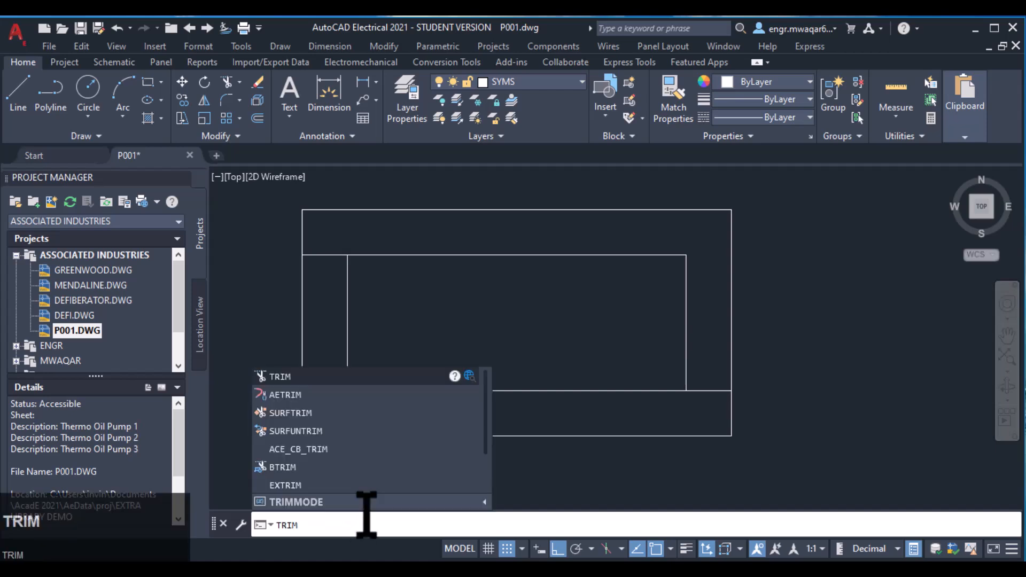
type("im")
key("Return")
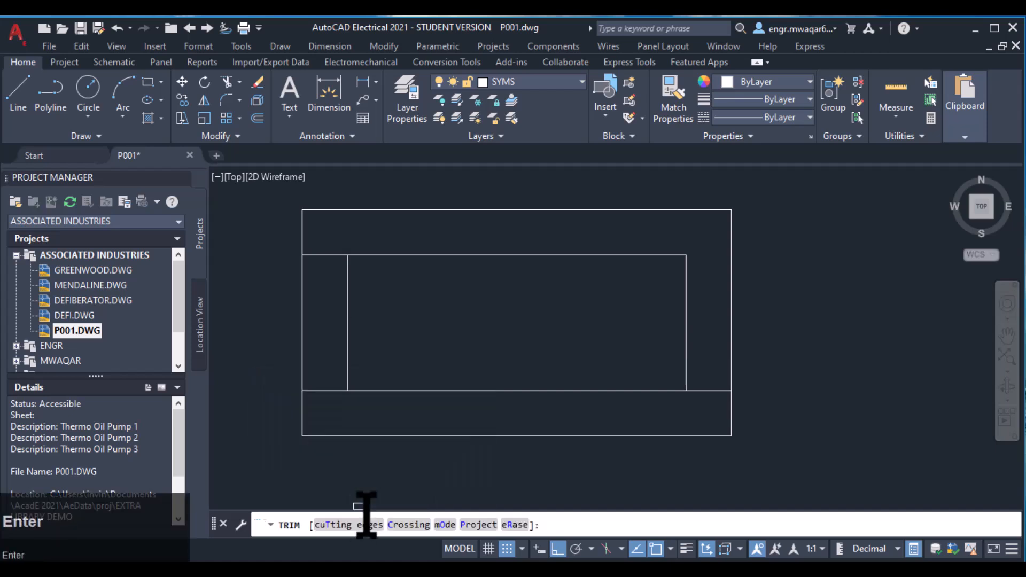
key("Return")
left_click(347, 325)
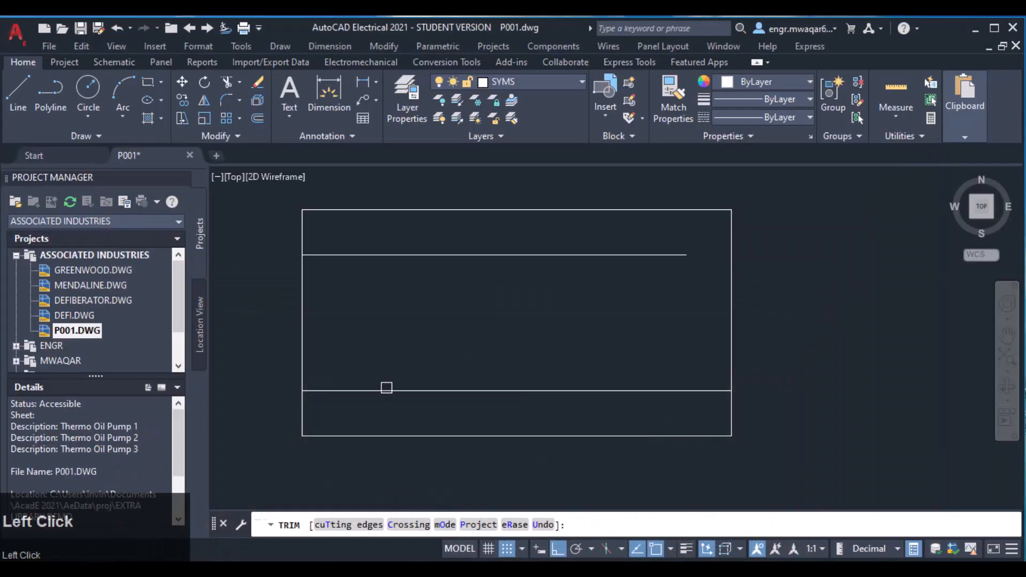
key("Escape")
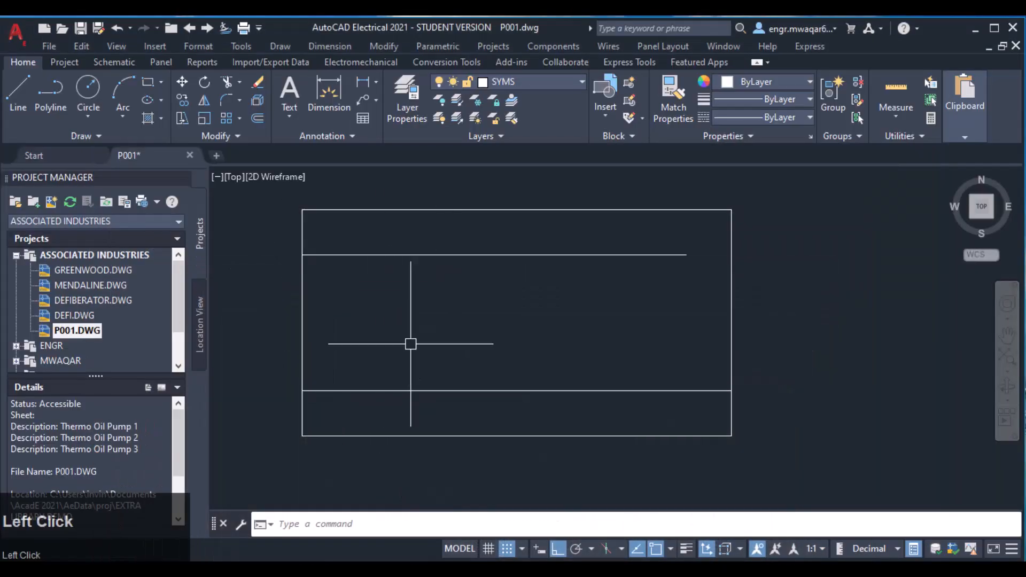
Offset the outer rectangle's left edge 0.5 units inward
left_click(342, 523)
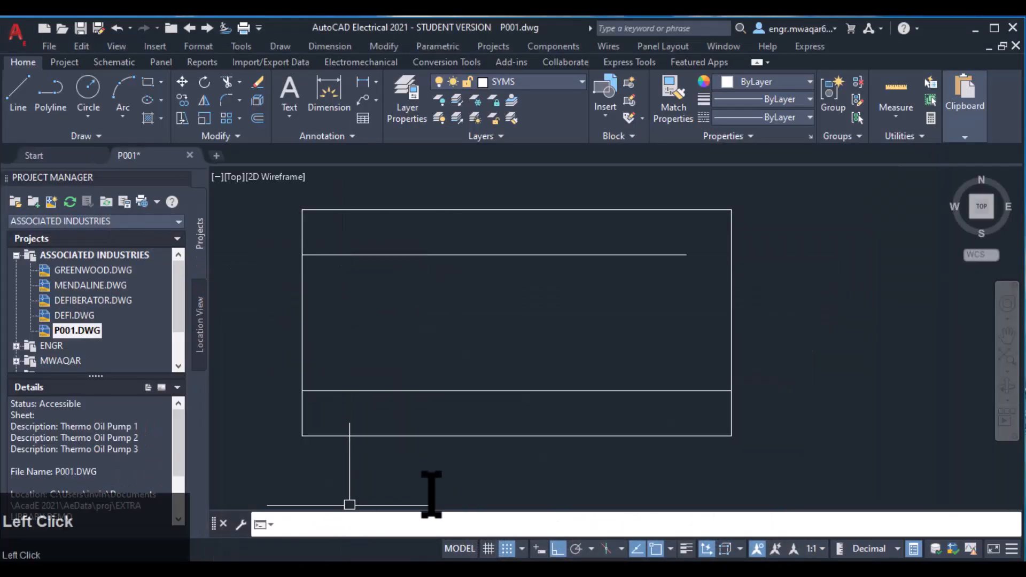
left_click(376, 525)
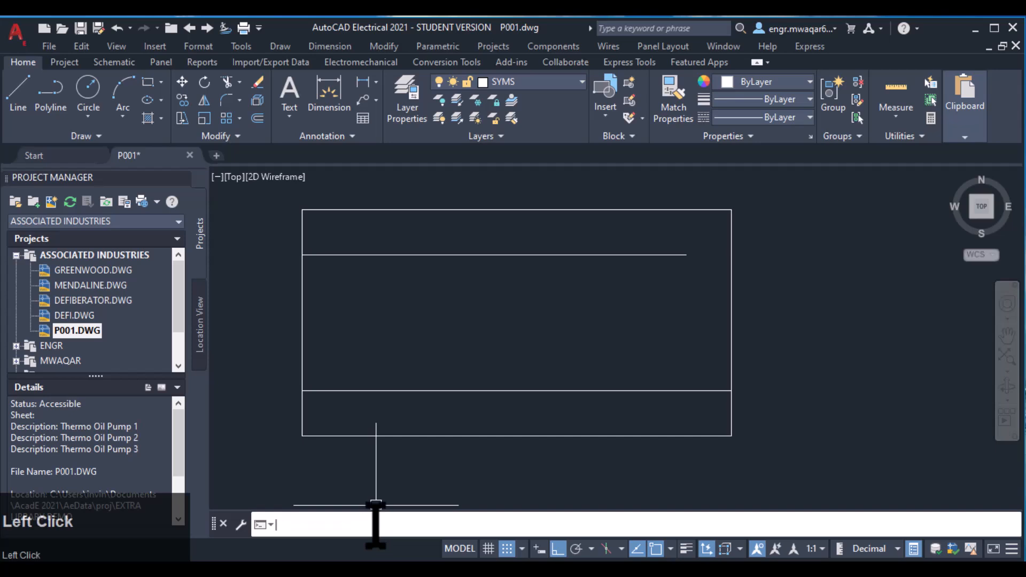
type("offset")
key("Return")
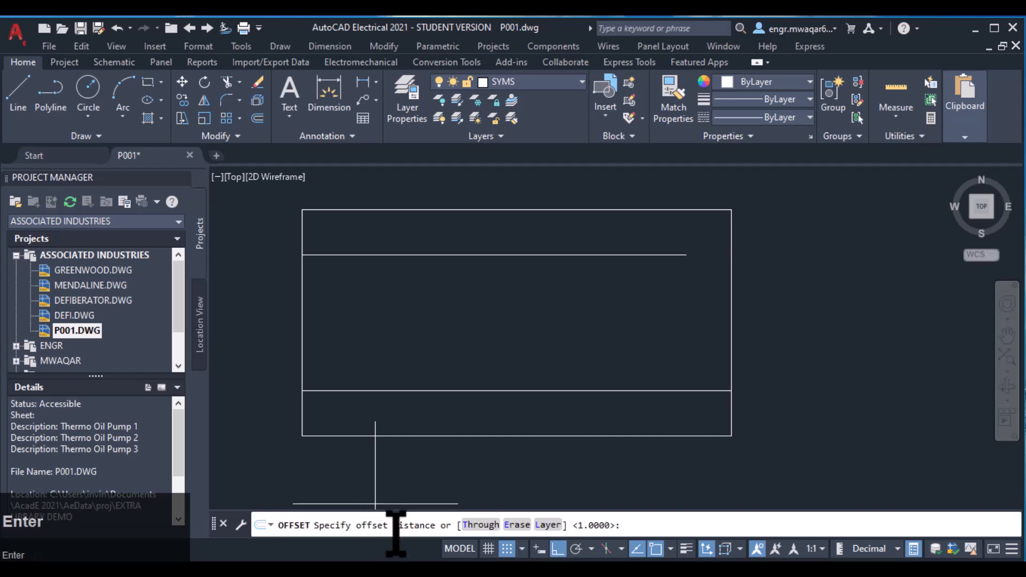
left_click(657, 526)
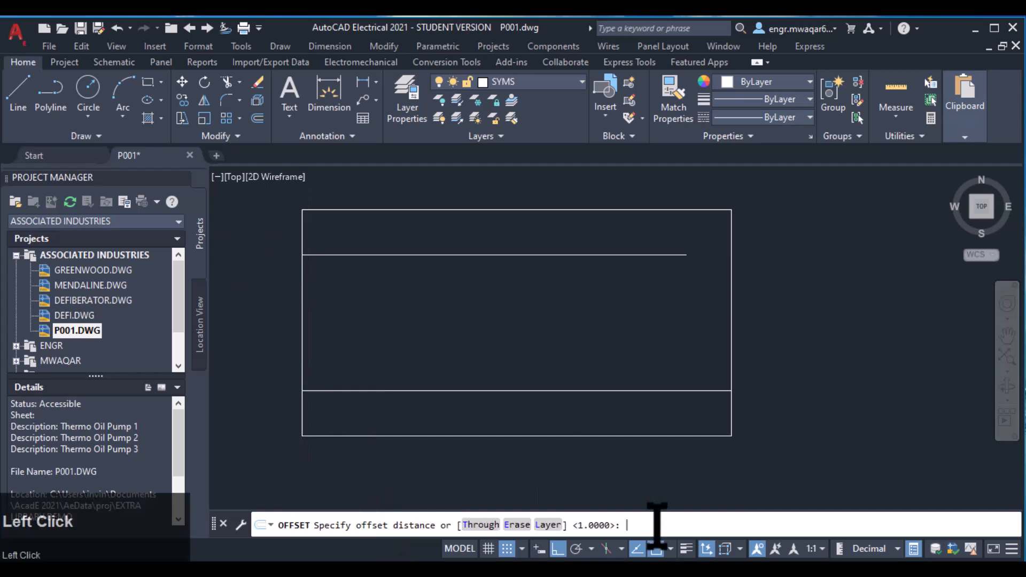
type("0.5")
key("Return")
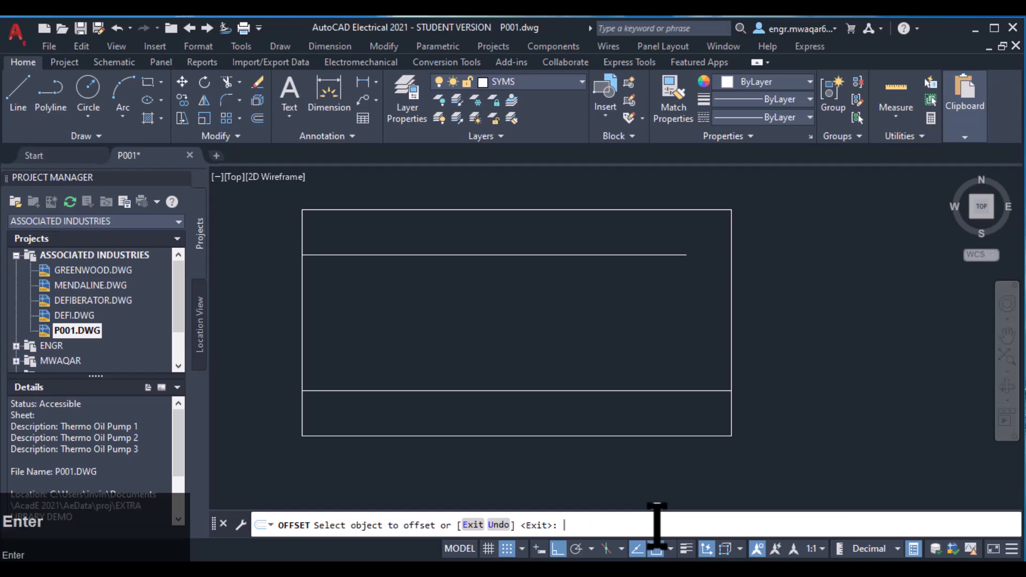
left_click(304, 313)
left_click(348, 315)
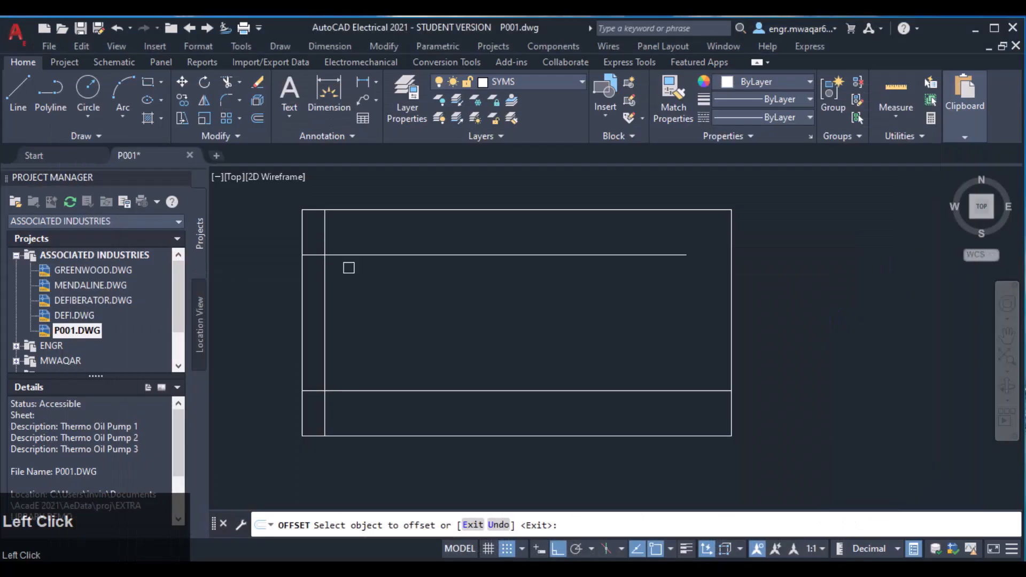
key("Escape")
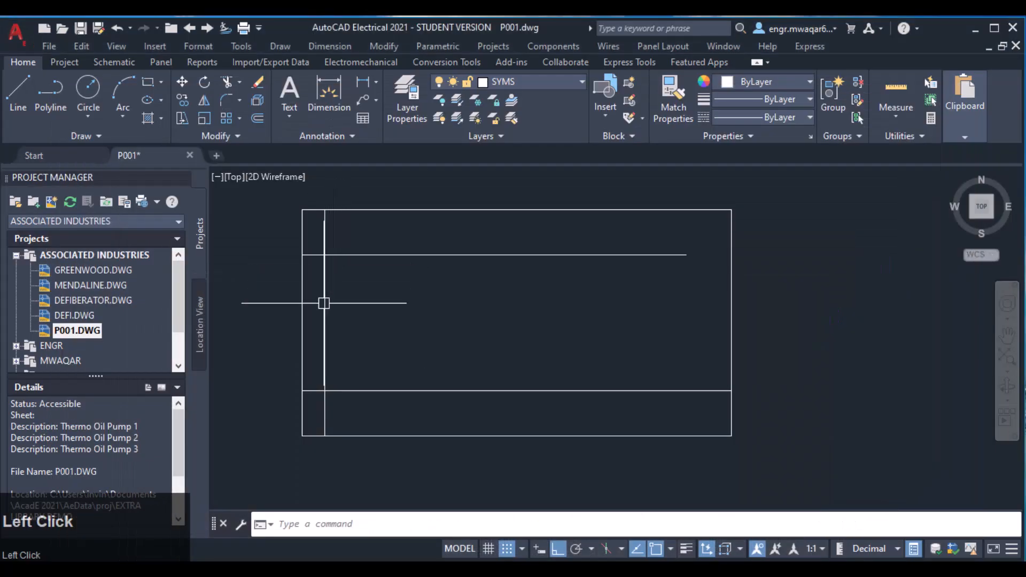
Trim the horizontal line stubs left of the new vertical line and its middle section between the two horizontal lines
left_click(386, 519)
type("trim")
key("Return")
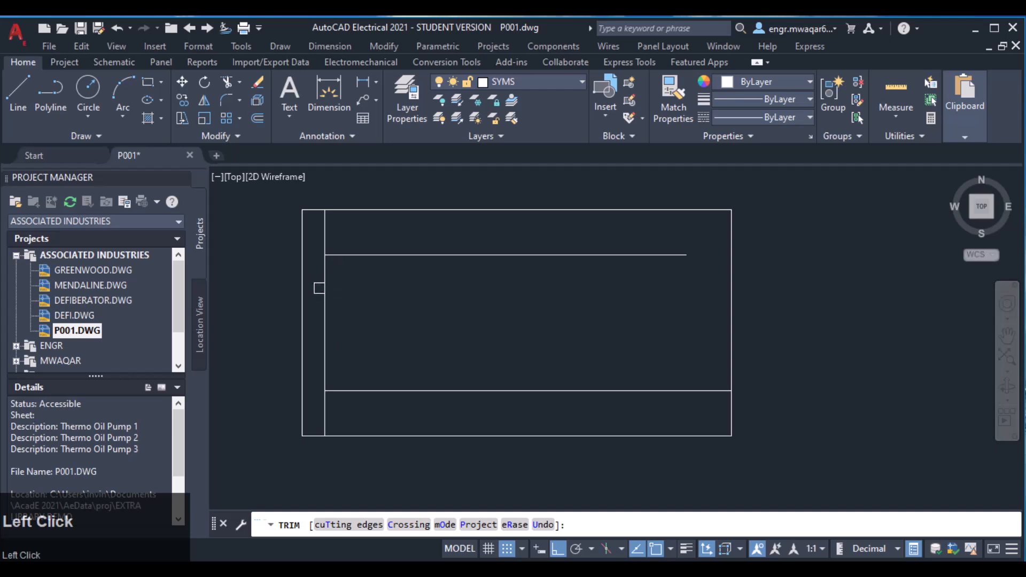
key("Escape")
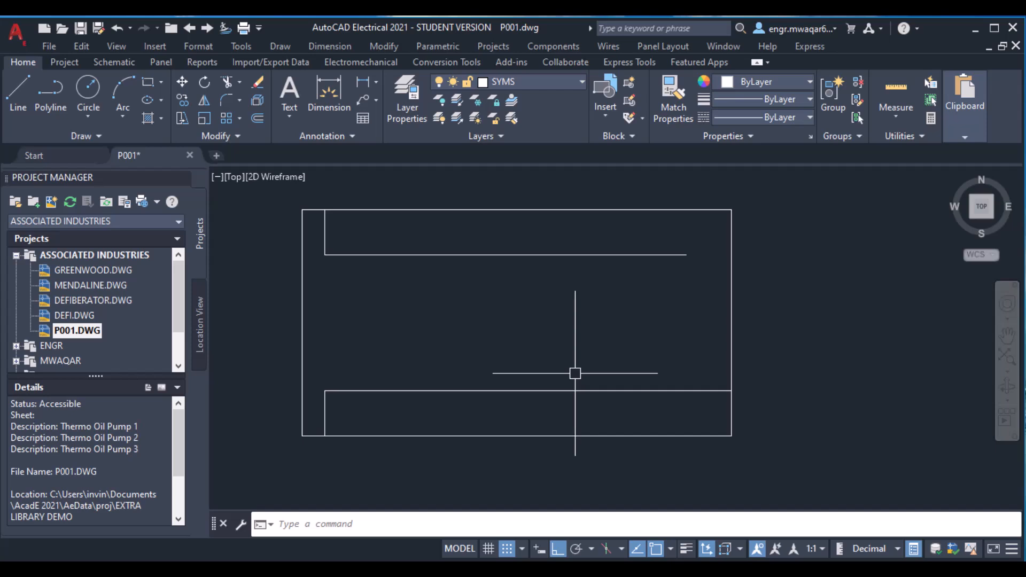
Set the point style to the X marker with a size of 2% relative to the screen
type("dpty")
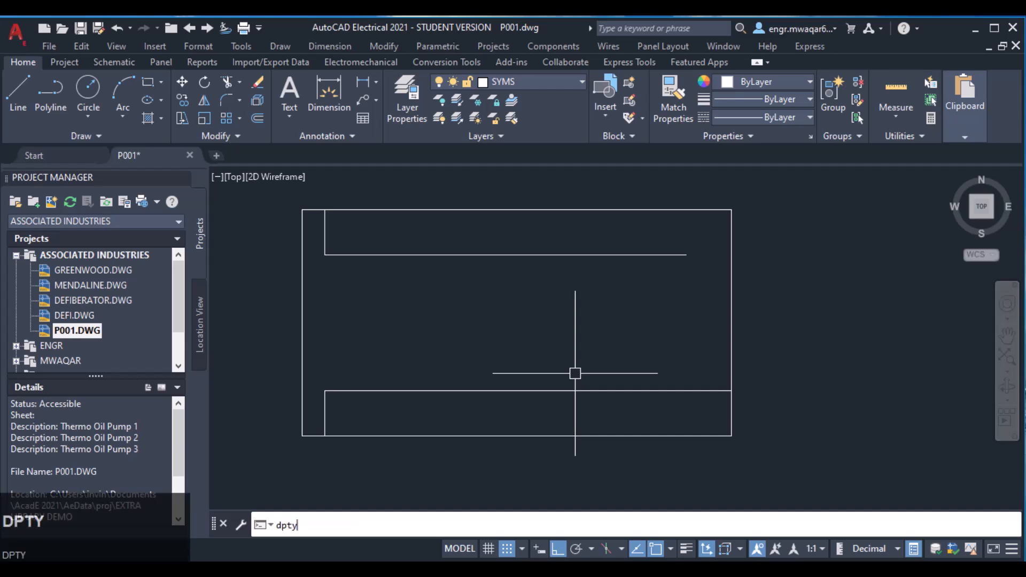
type("pe")
key("Return")
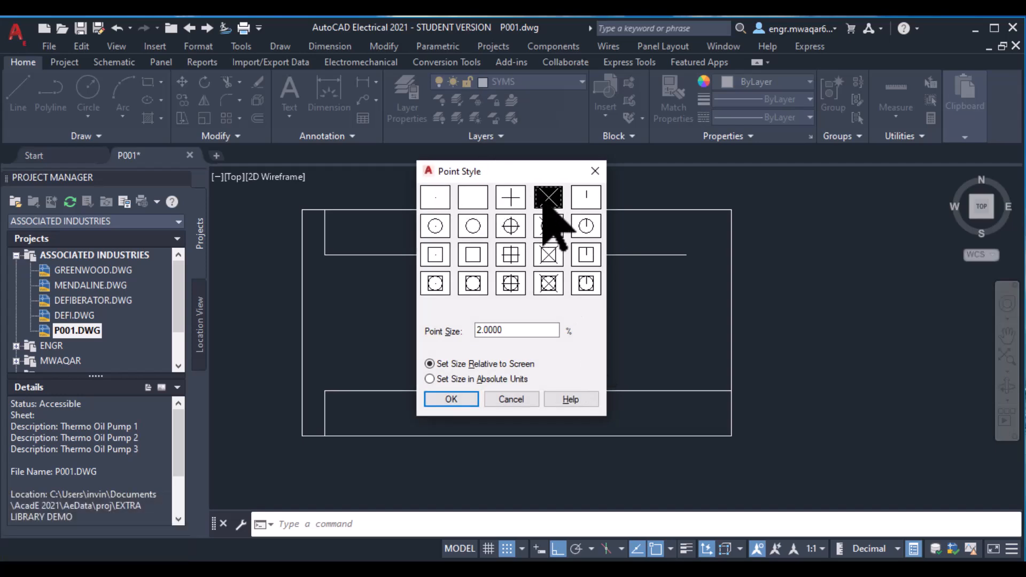
left_click_drag(502, 331, 451, 332)
left_click(510, 332)
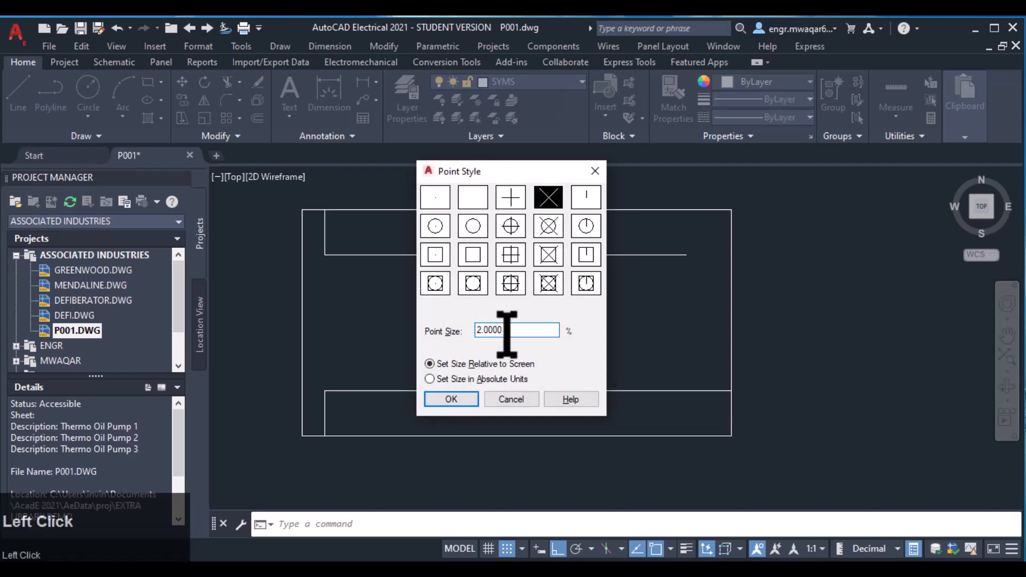
left_click(451, 399)
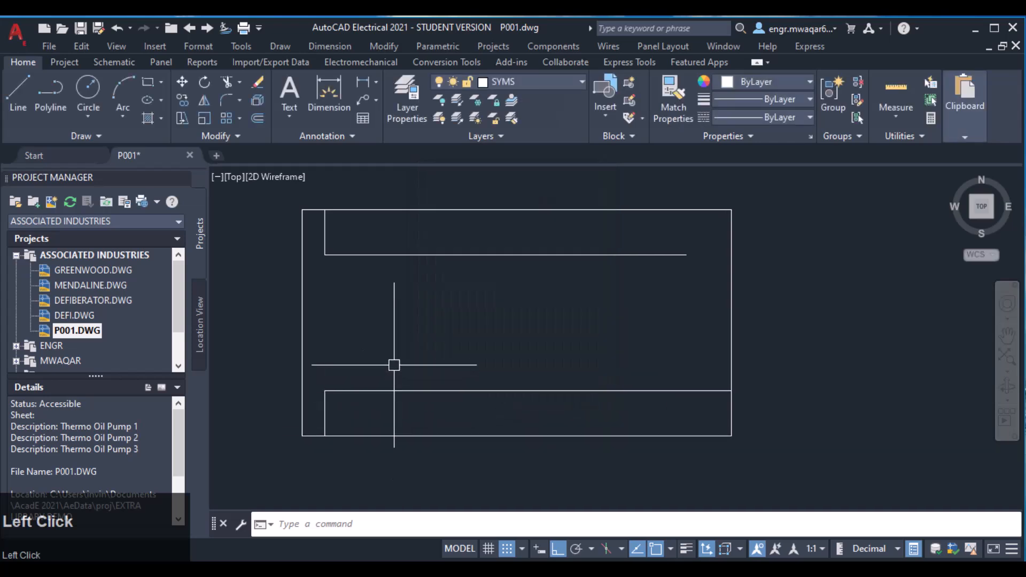
key("Return")
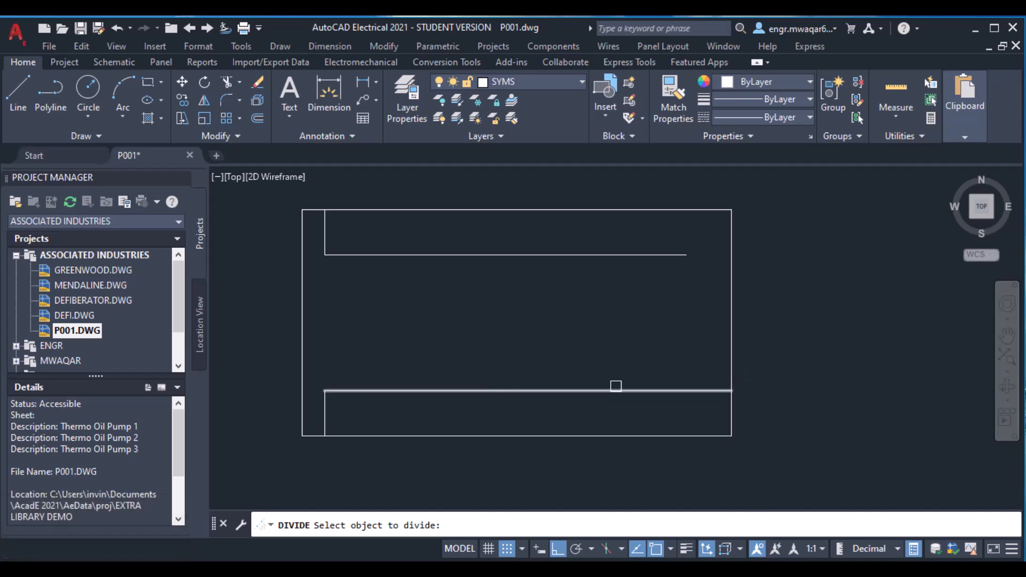
left_click(460, 526)
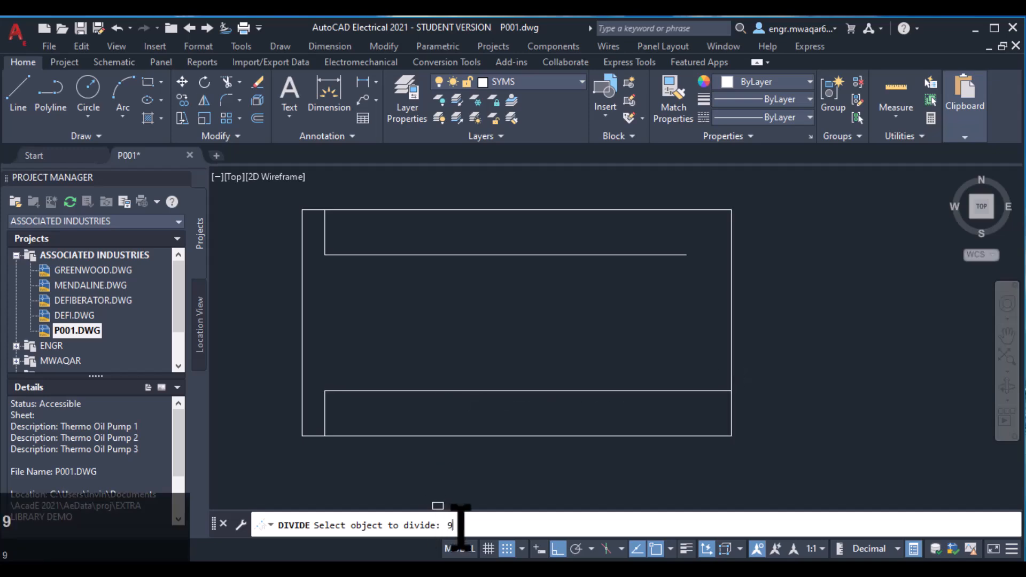
key("Return")
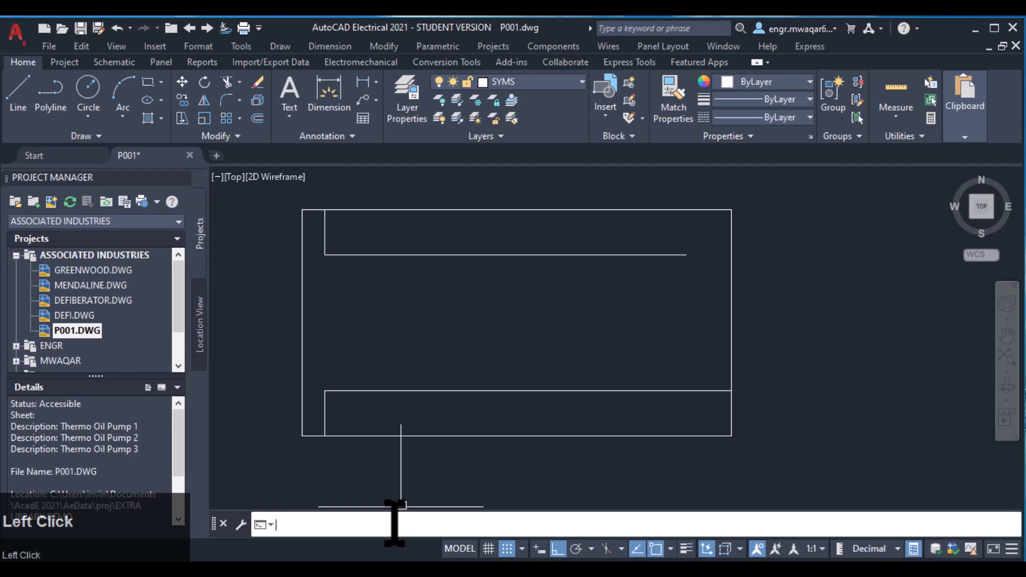
Divide the lower inner horizontal line into 9 equal segments with point markers
type("d")
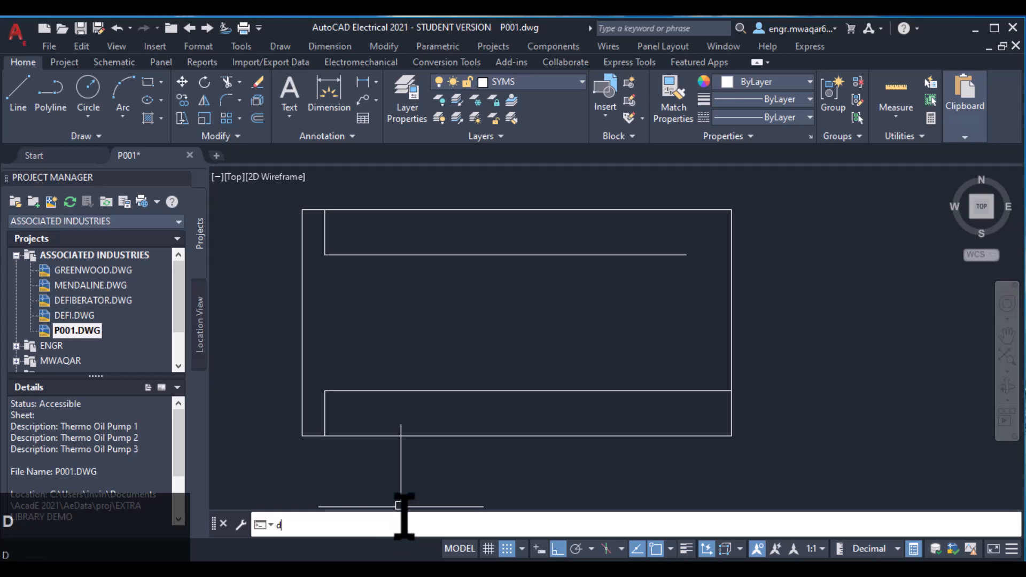
type("ivid")
key("Return")
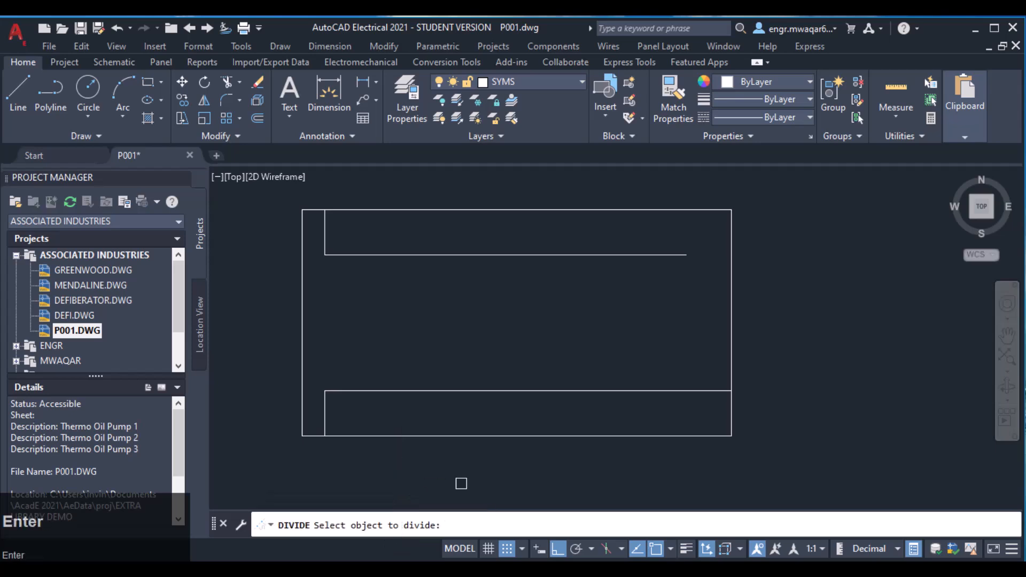
left_click(447, 391)
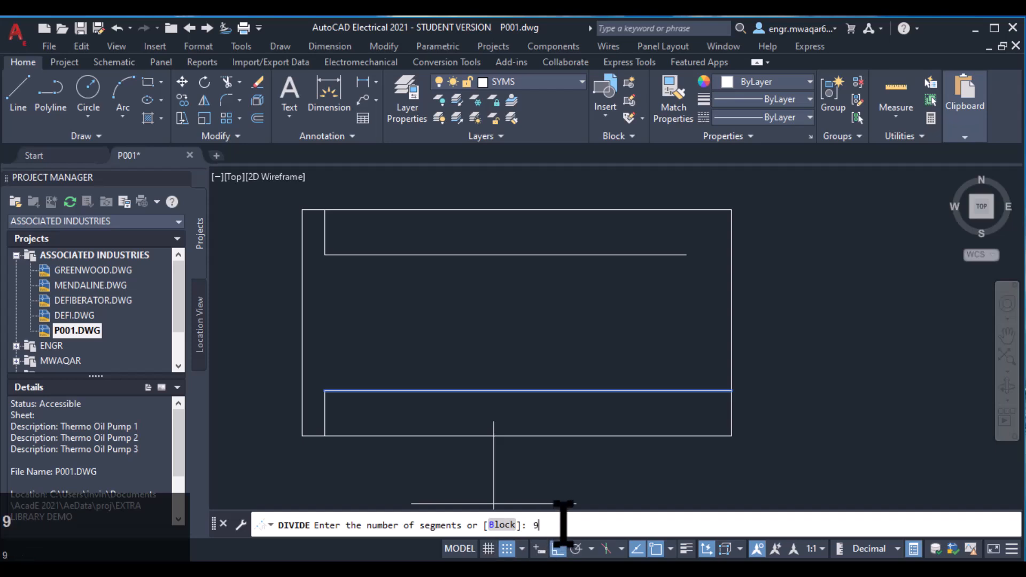
key("Return")
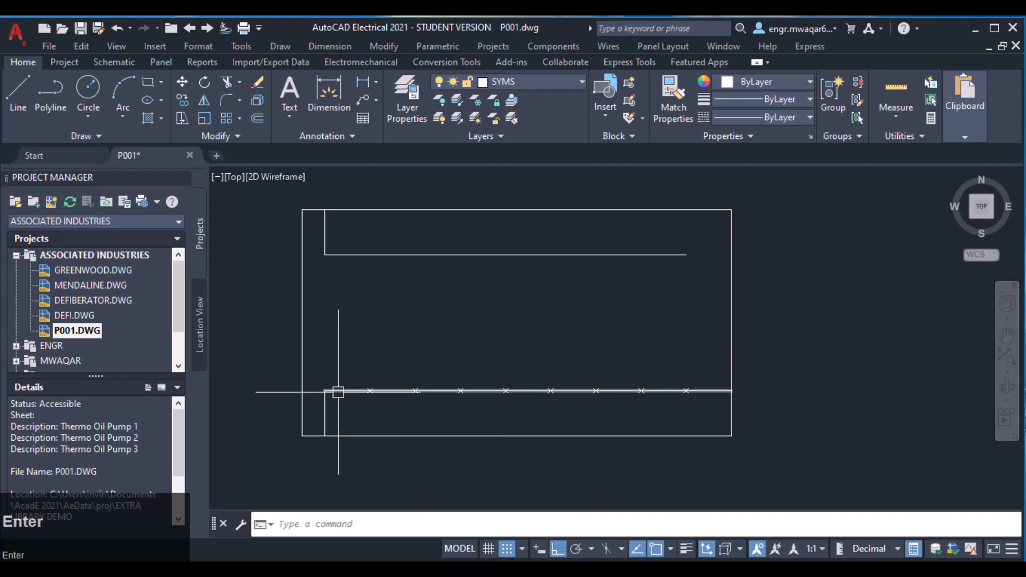
left_click(392, 521)
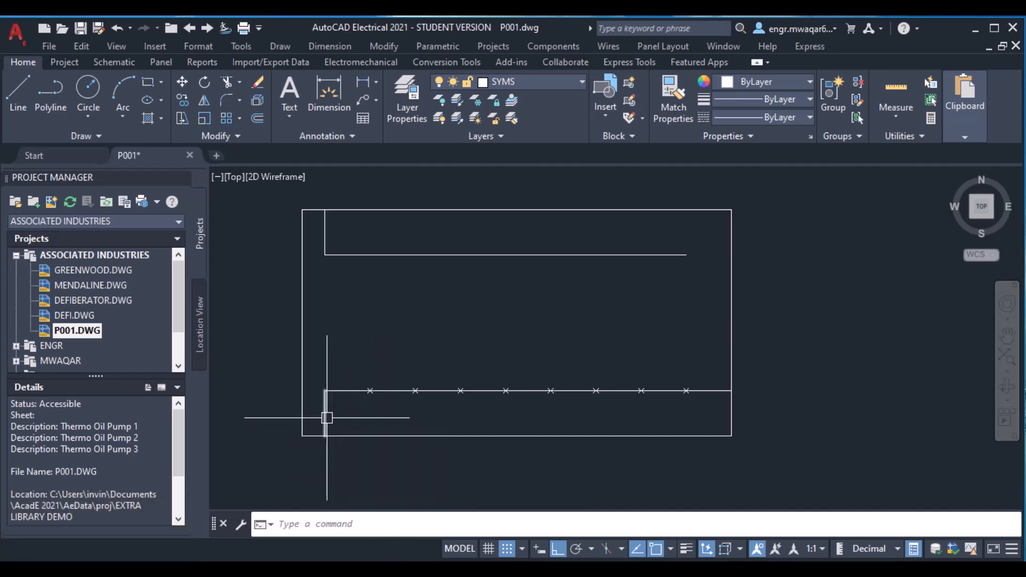
left_click(369, 523)
type("o")
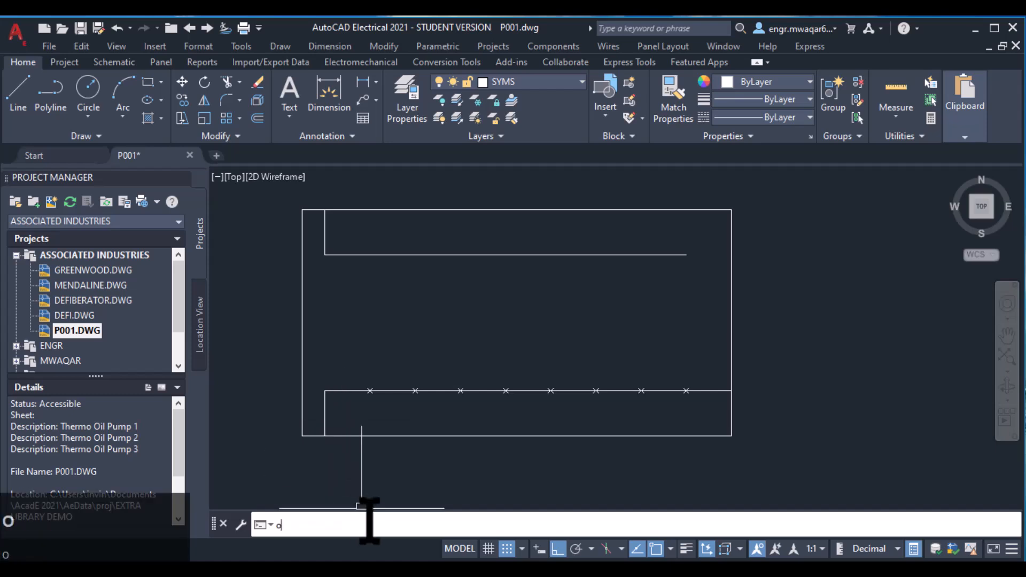
type("FFSET")
key("Return")
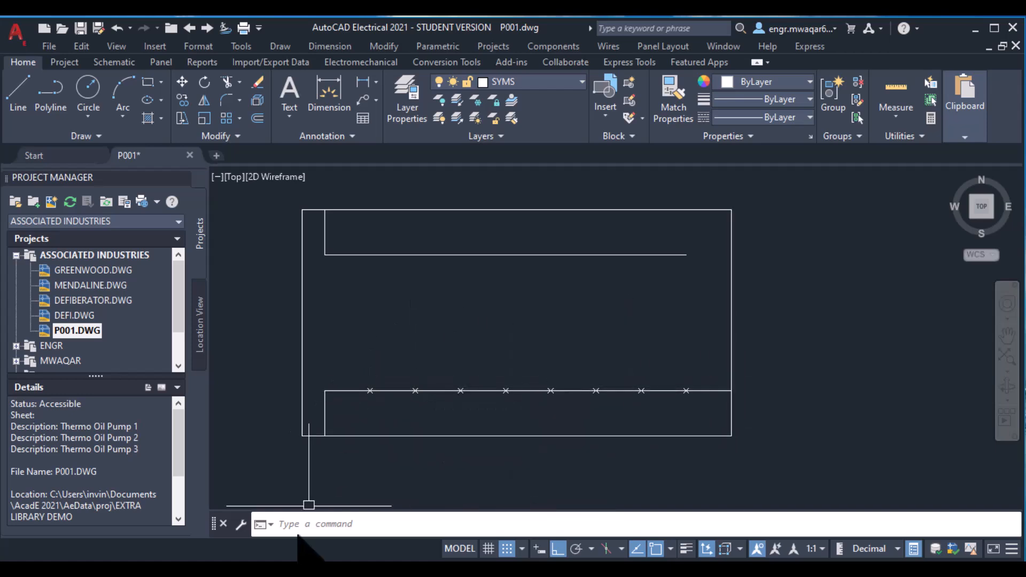
Offset the lower strip's left vertical line 1 unit to the right repeatedly, placing eight dividers at the division points
left_click(316, 523)
type("og")
key("BackSpace")
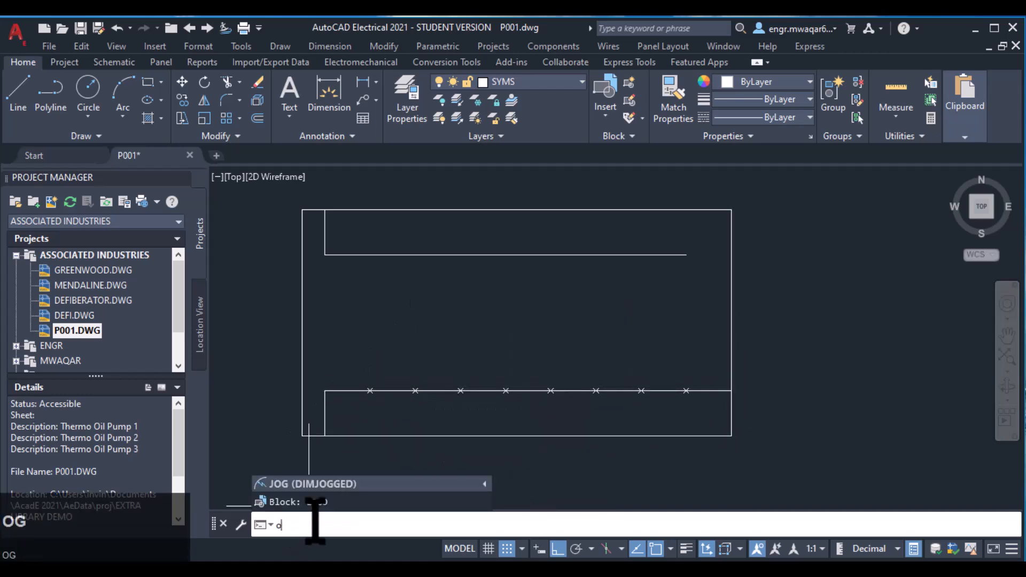
type("ffset")
key("Return")
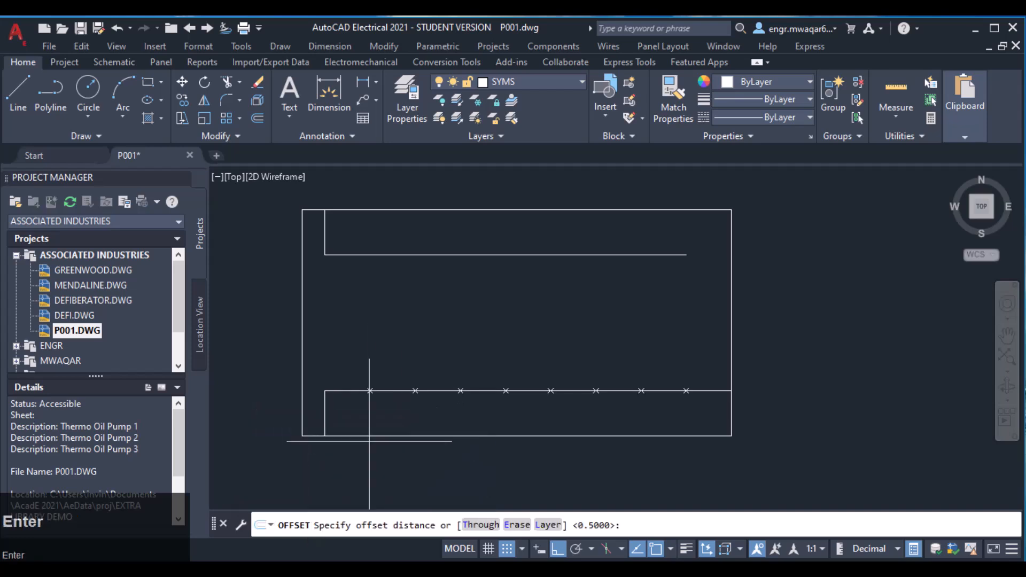
left_click(661, 527)
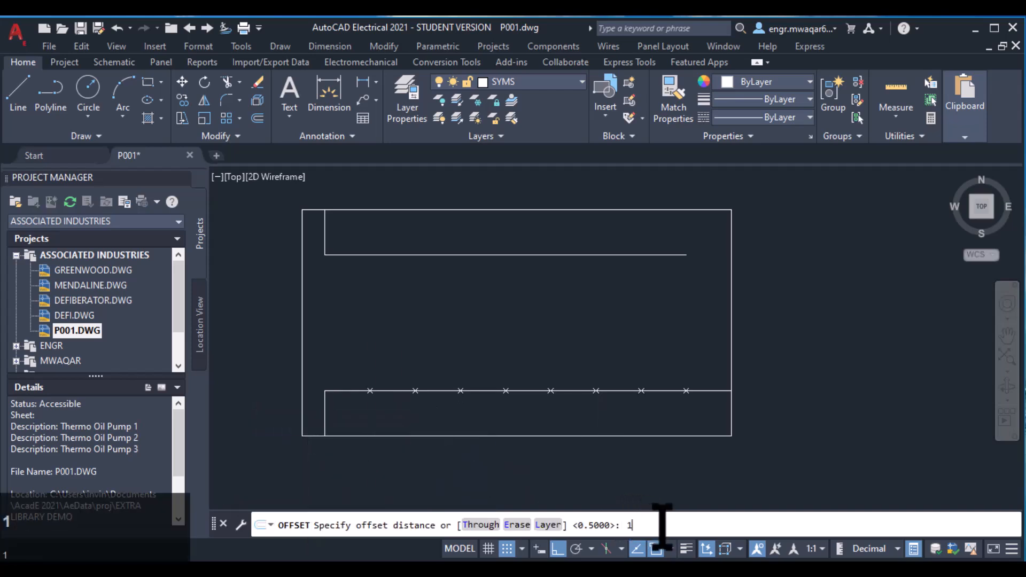
type("1")
key("Return")
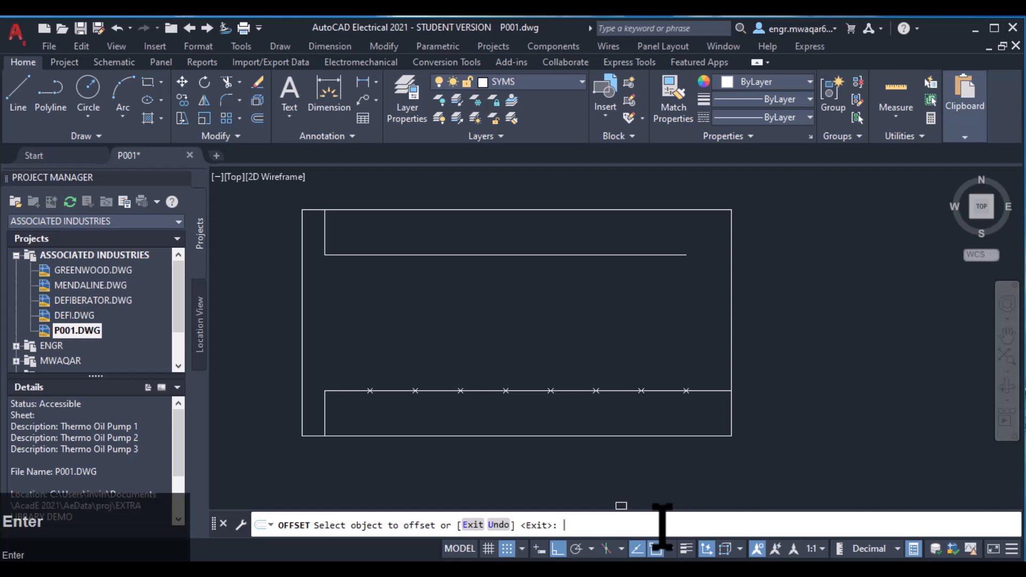
left_click(322, 414)
left_click(369, 415)
left_click(369, 415)
left_click(415, 415)
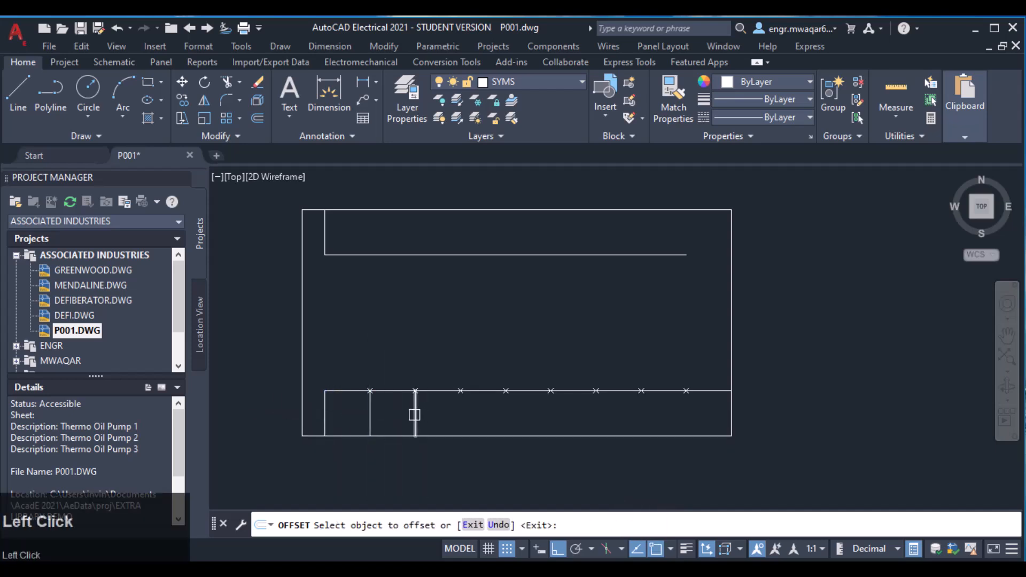
left_click(415, 414)
left_click(447, 415)
left_click(461, 416)
left_click(492, 417)
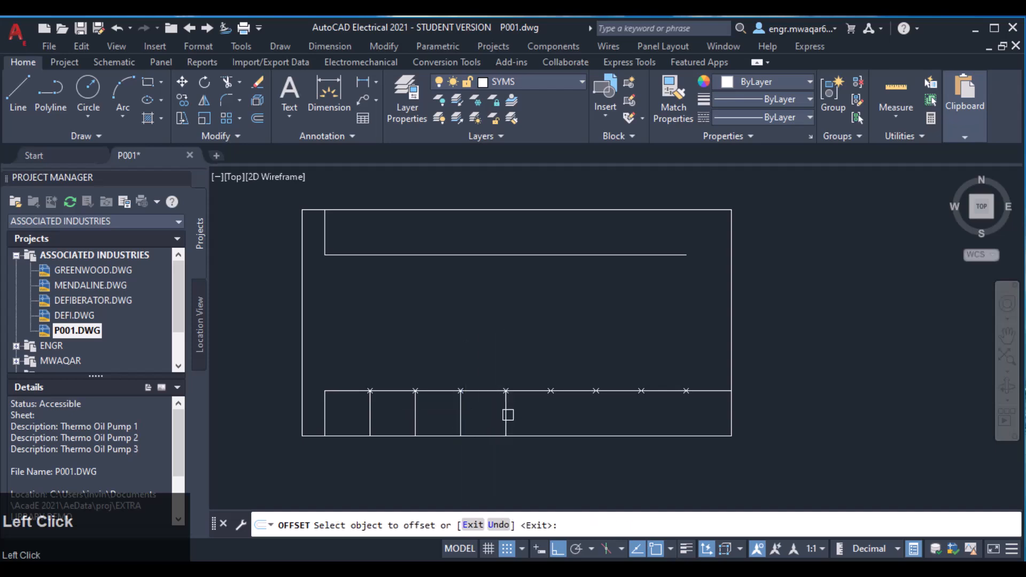
left_click(506, 416)
left_click(534, 417)
left_click(550, 417)
left_click(609, 414)
left_click(596, 416)
left_click(633, 419)
left_click(641, 416)
left_click(689, 437)
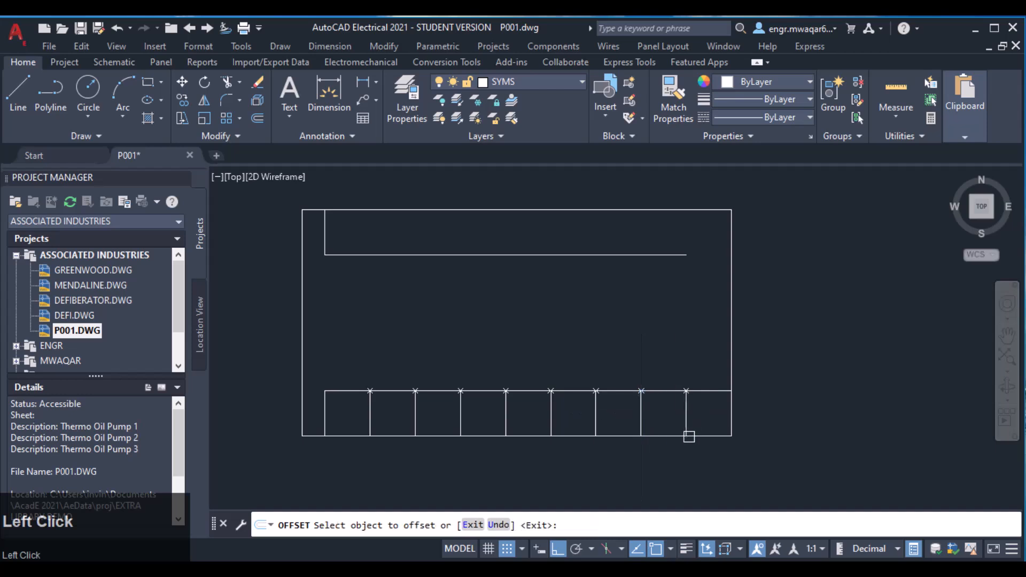
key("Escape")
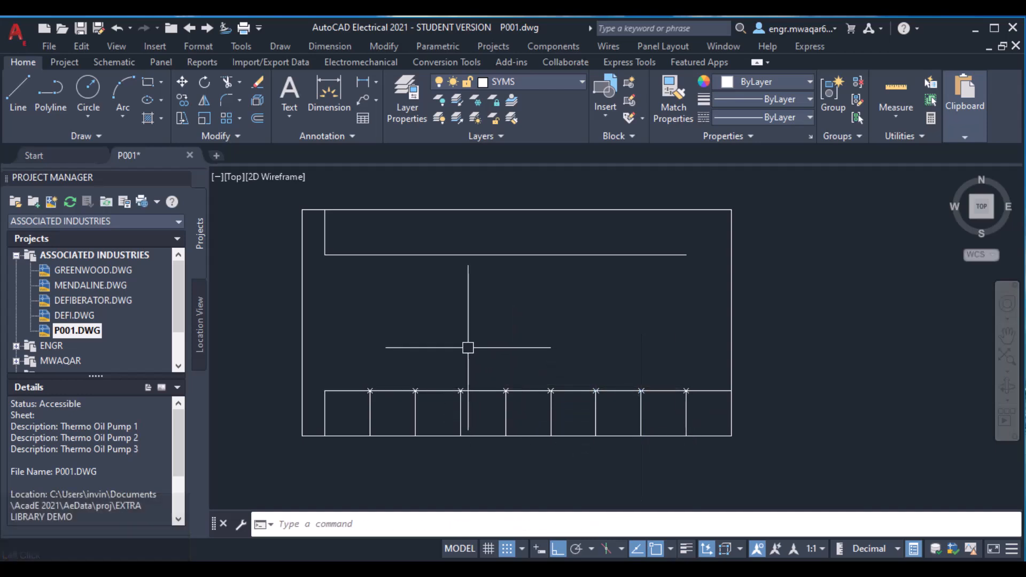
Delete all the division point markers along the lower inner line
scroll(509, 353, "up", 1)
middle_click_drag(544, 355, 682, 174)
scroll(758, 218, "up", 1)
middle_click_drag(727, 208, 631, 278)
scroll(631, 278, "down", 1)
left_click(838, 271)
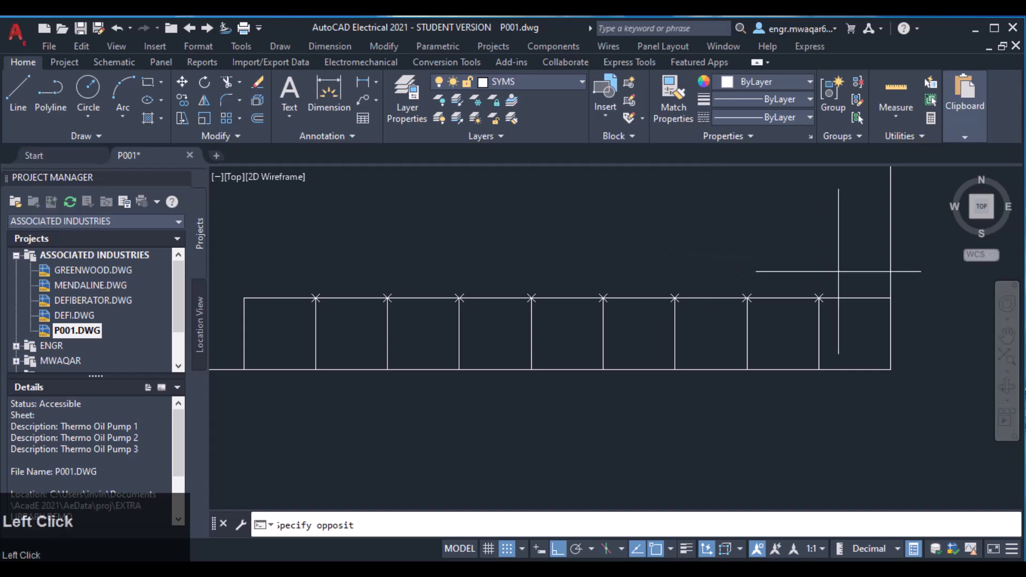
left_click(283, 294)
key("Escape")
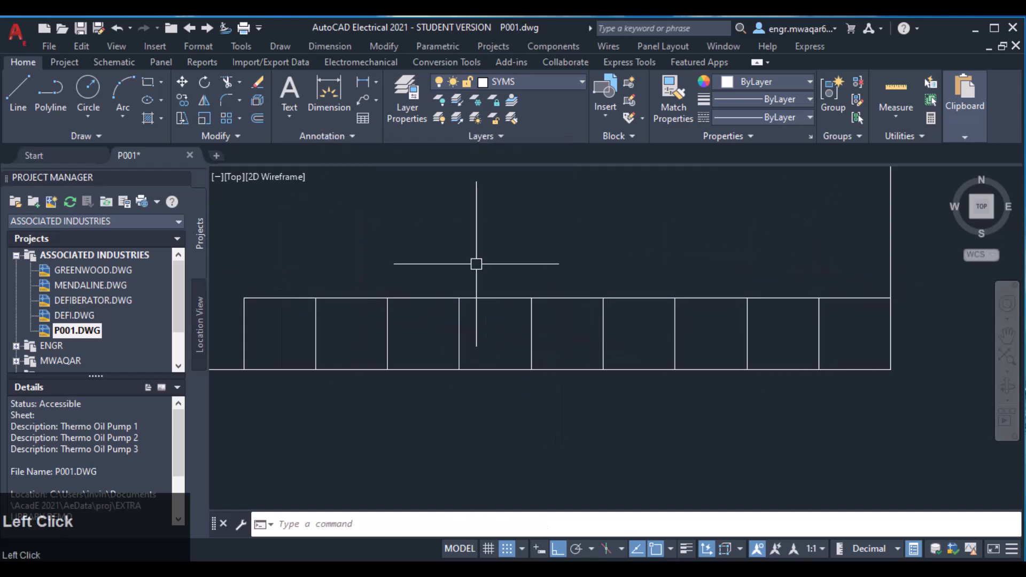
Offset the upper strip's left vertical line 1 unit to the right three times in succession to form three cells
middle_click_drag(475, 264, 463, 298)
scroll(451, 244, "up", 1)
scroll(481, 223, "down", 1)
middle_click_drag(449, 187, 453, 336)
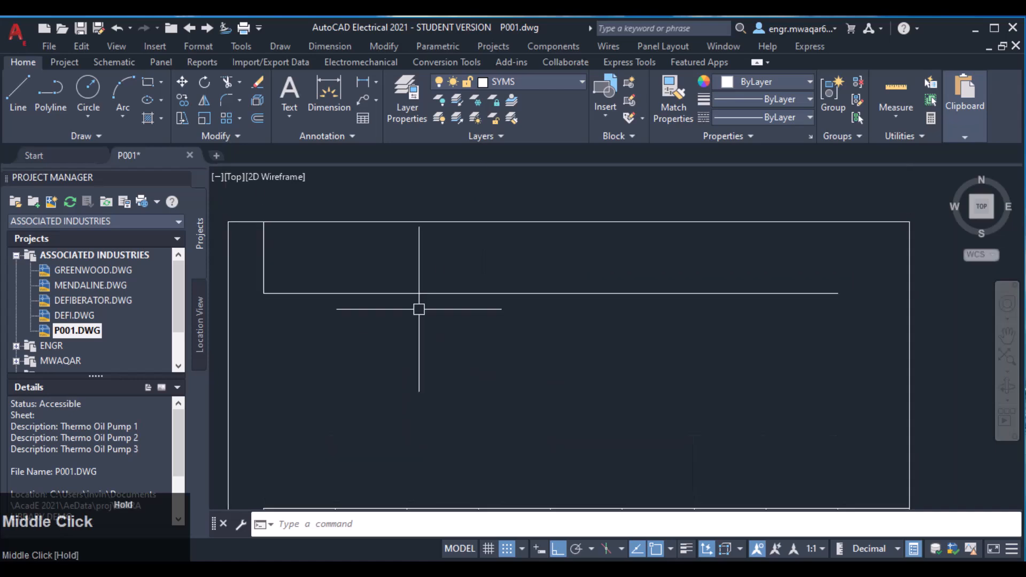
scroll(509, 308, "down", 2)
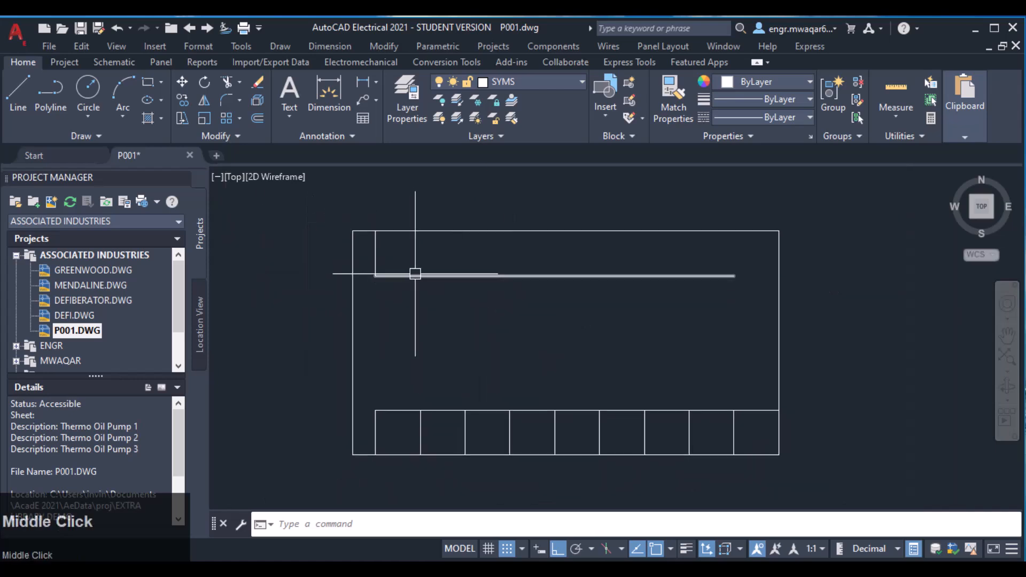
left_click(394, 518)
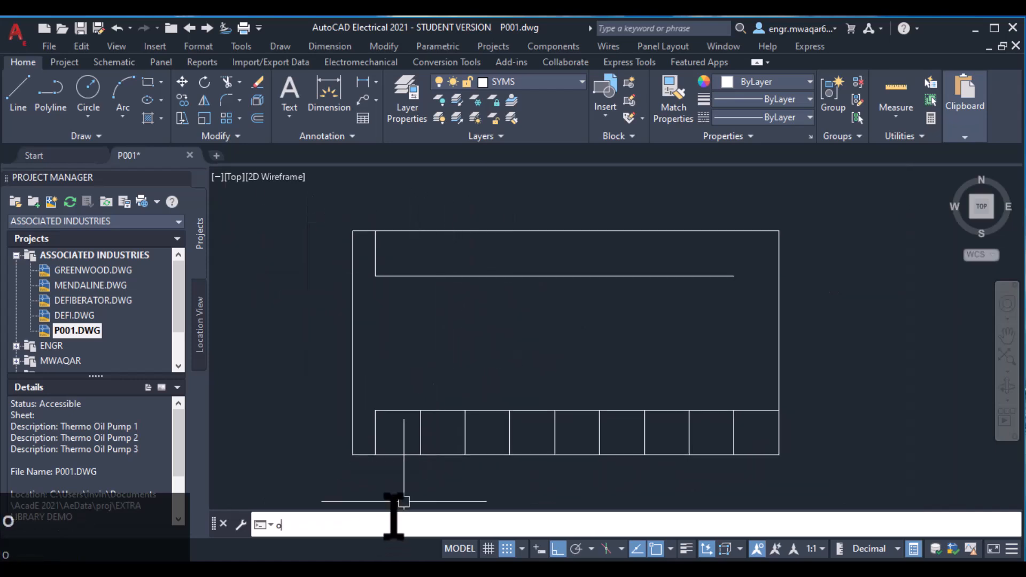
type("offset")
key("Return")
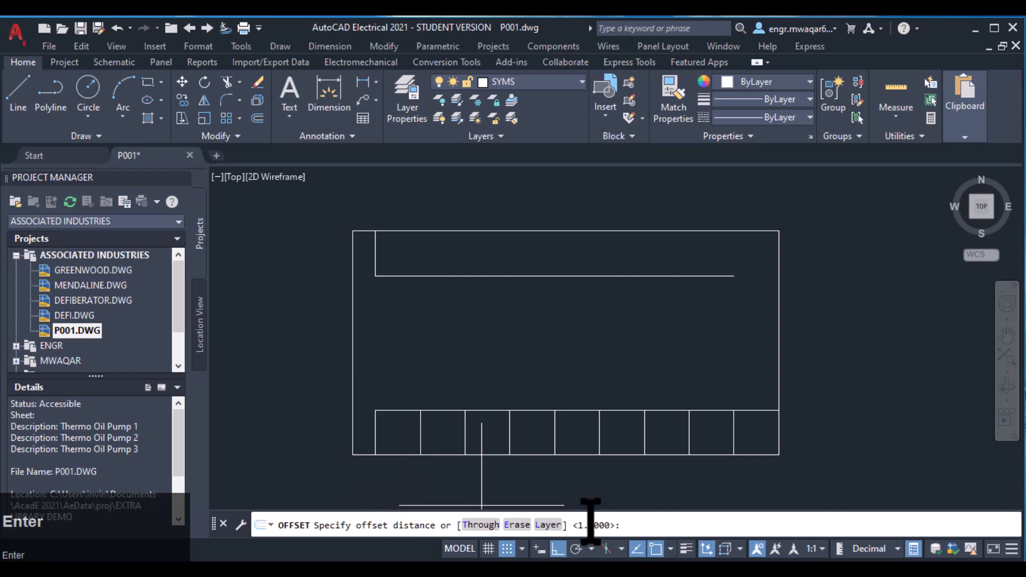
key("Return")
left_click(375, 238)
left_click(417, 251)
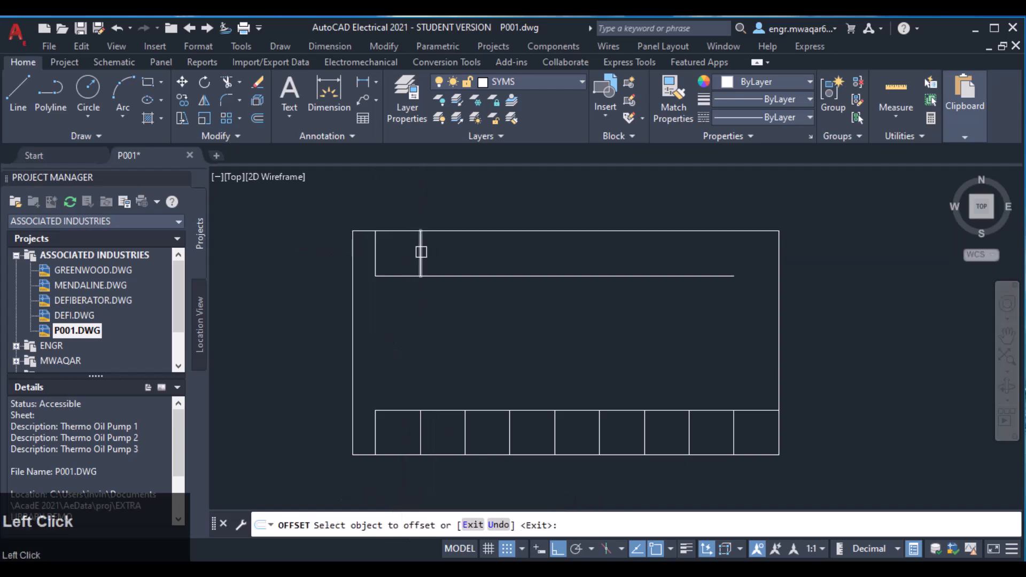
left_click(421, 252)
left_click(476, 253)
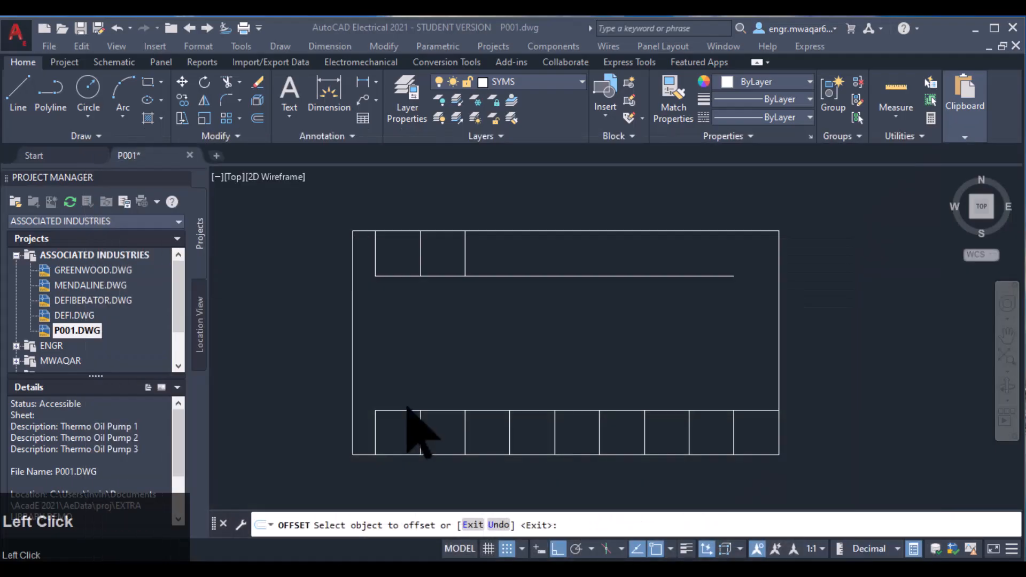
left_click(466, 256)
left_click(521, 251)
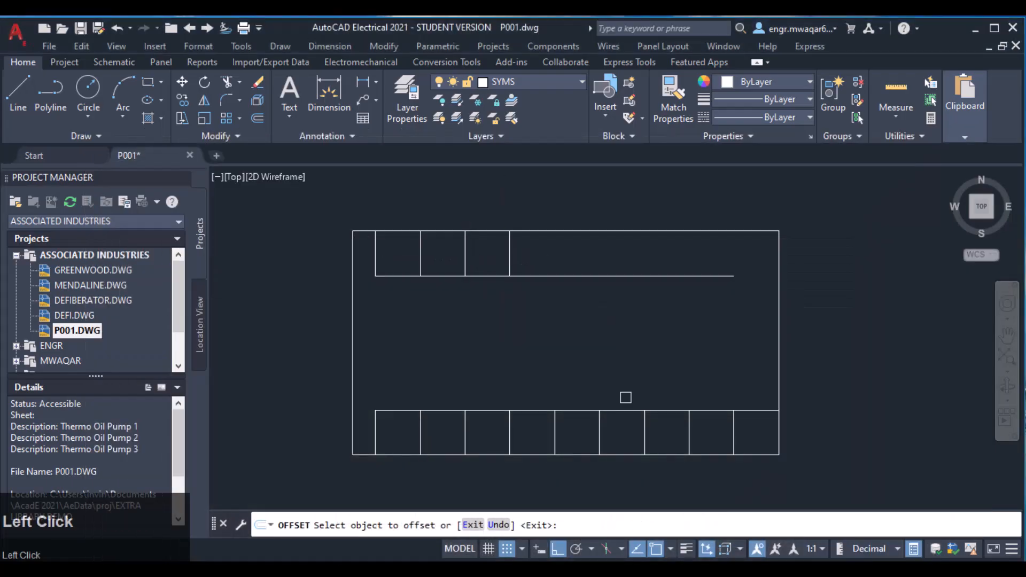
key("Return")
Trim the part of the upper inner line that extends right of the third cell
type("trim")
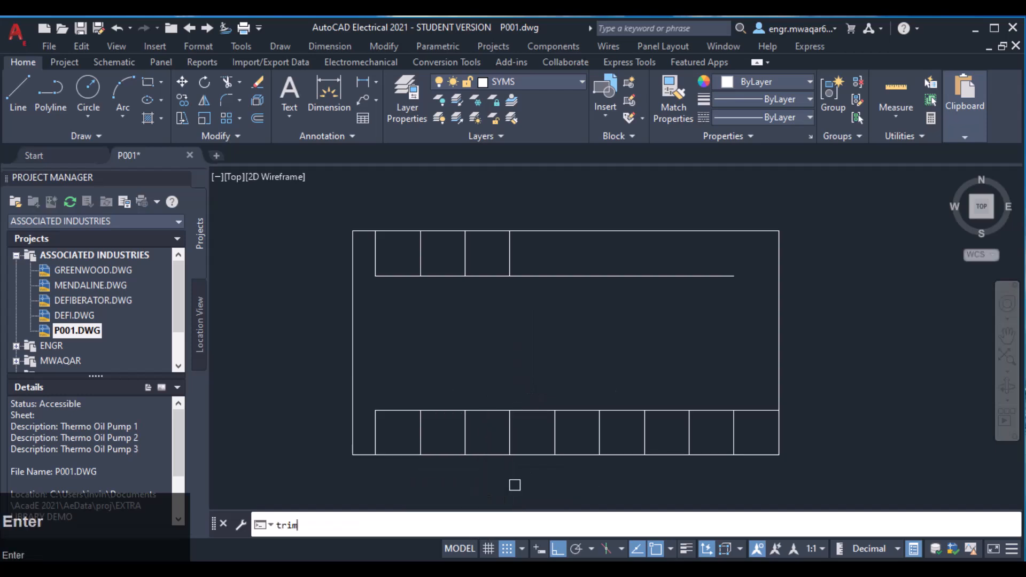
key("Return")
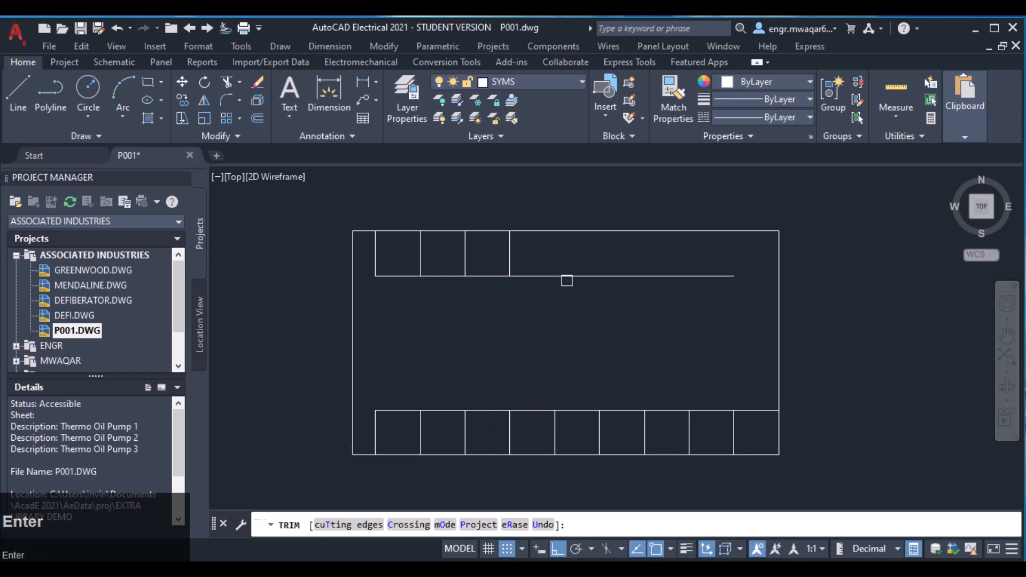
left_click(566, 277)
key("Return")
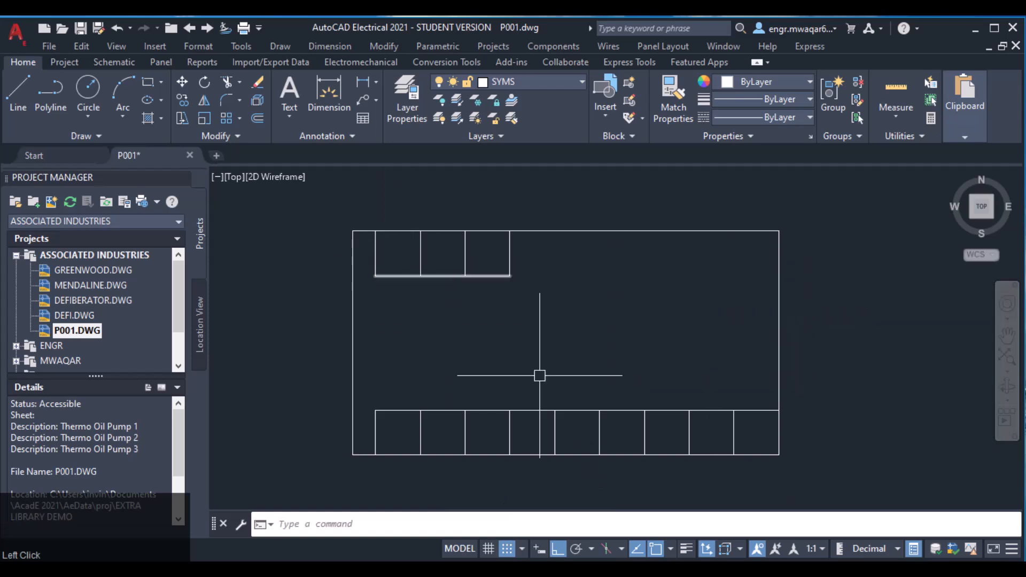
Offset the box's right vertical border 1.5 units inward to the left
left_click(423, 524)
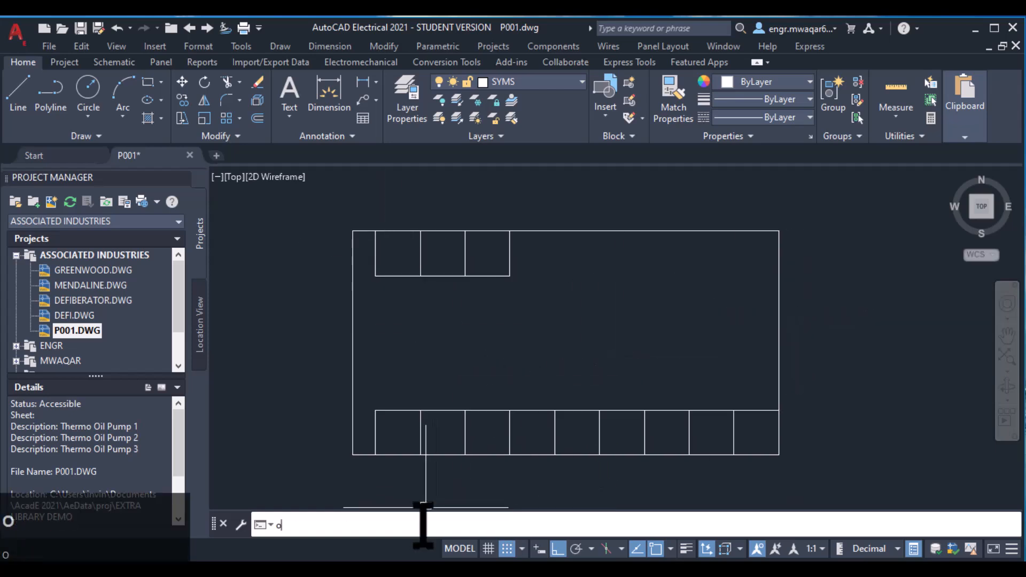
key("Return")
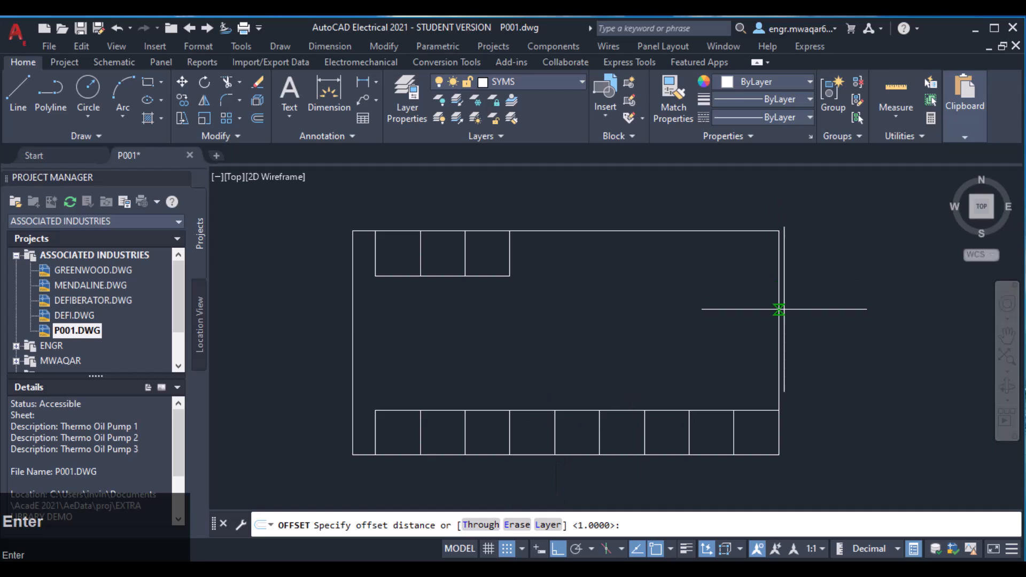
left_click(639, 521)
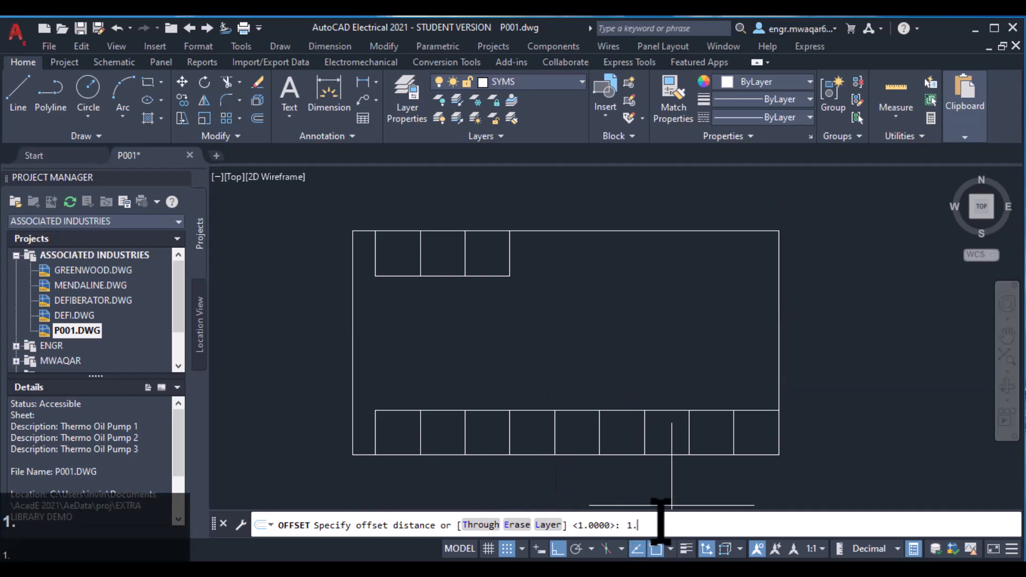
key("Return")
left_click(778, 334)
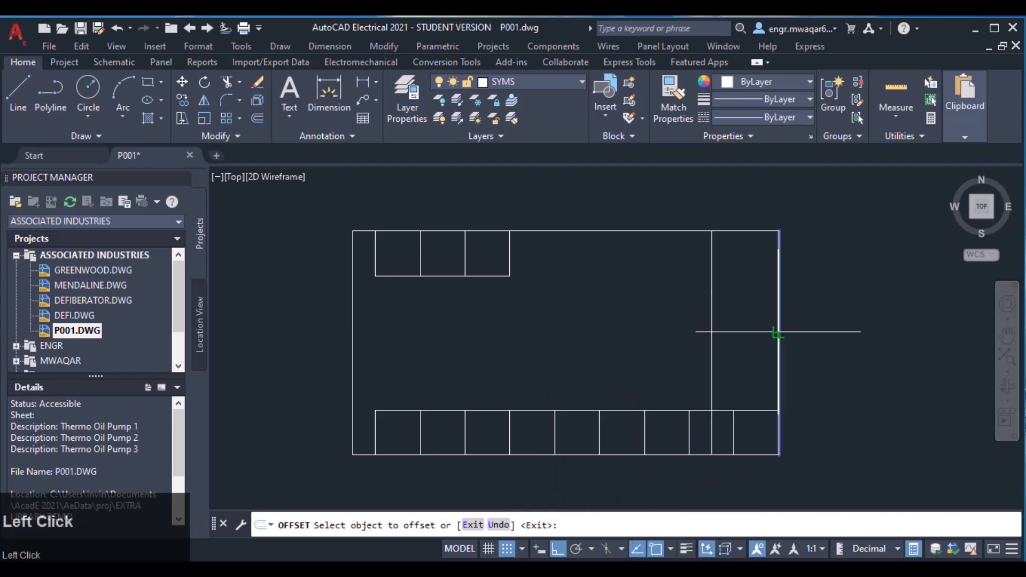
left_click(710, 335)
left_click(561, 519)
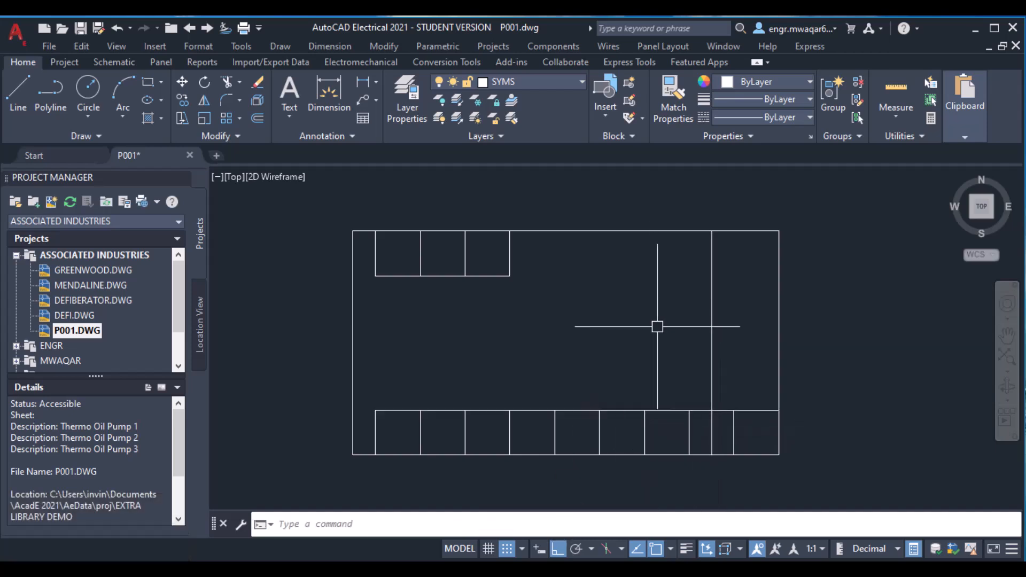
Draw a horizontal line from the new inner vertical line to the right border, slightly below the box's upper edge
left_click(422, 527)
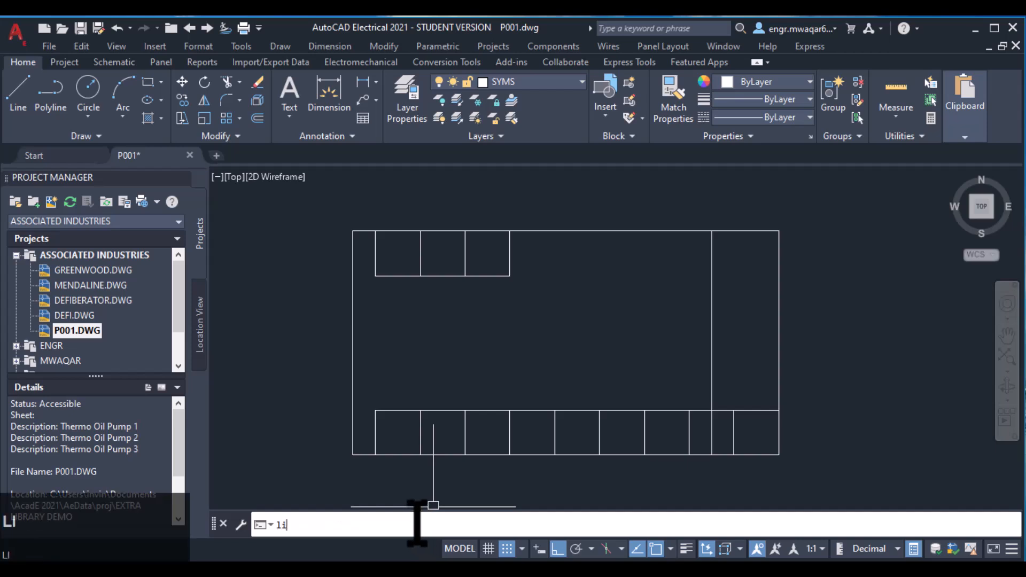
key("Return")
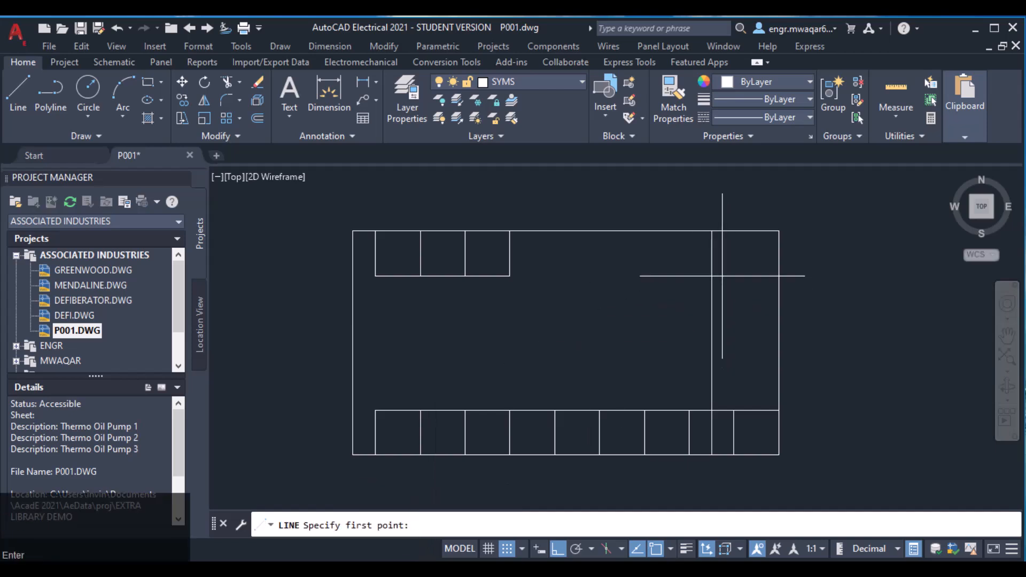
left_click(711, 265)
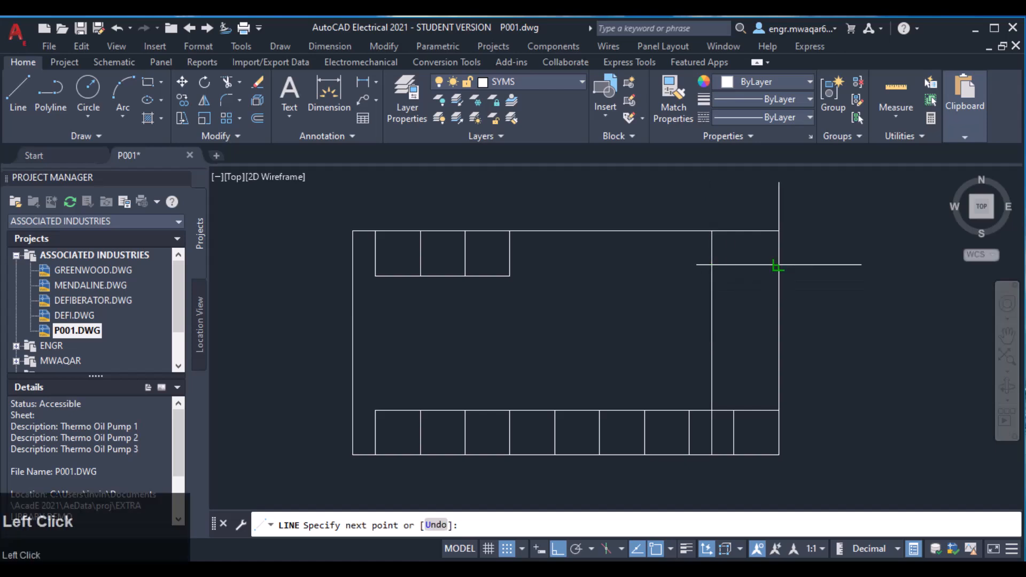
left_click(779, 265)
key("Return")
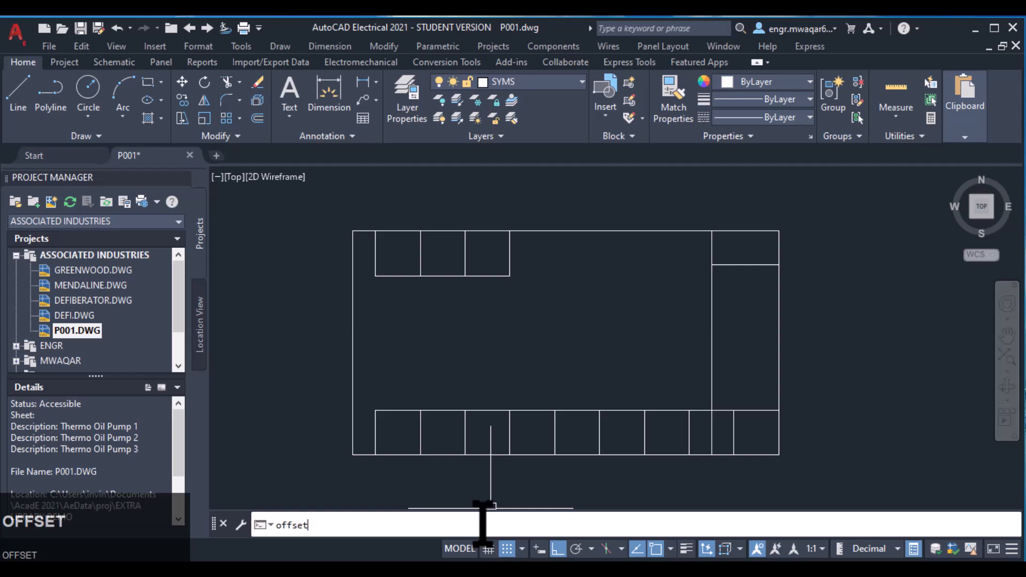
Offset the short horizontal line 1 unit downward twice in succession to form two cells along the right border
type("offset")
key("Return")
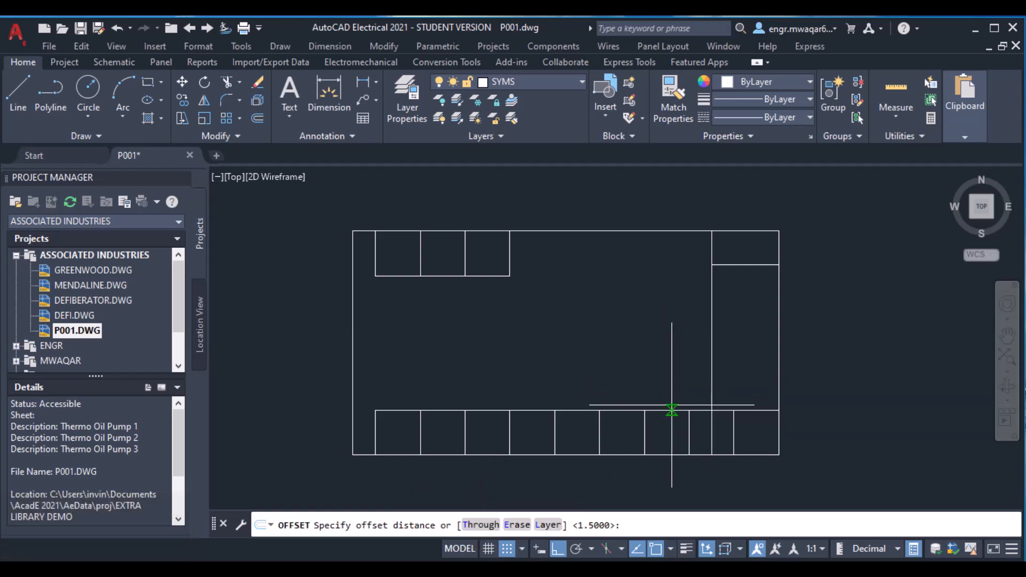
type("1")
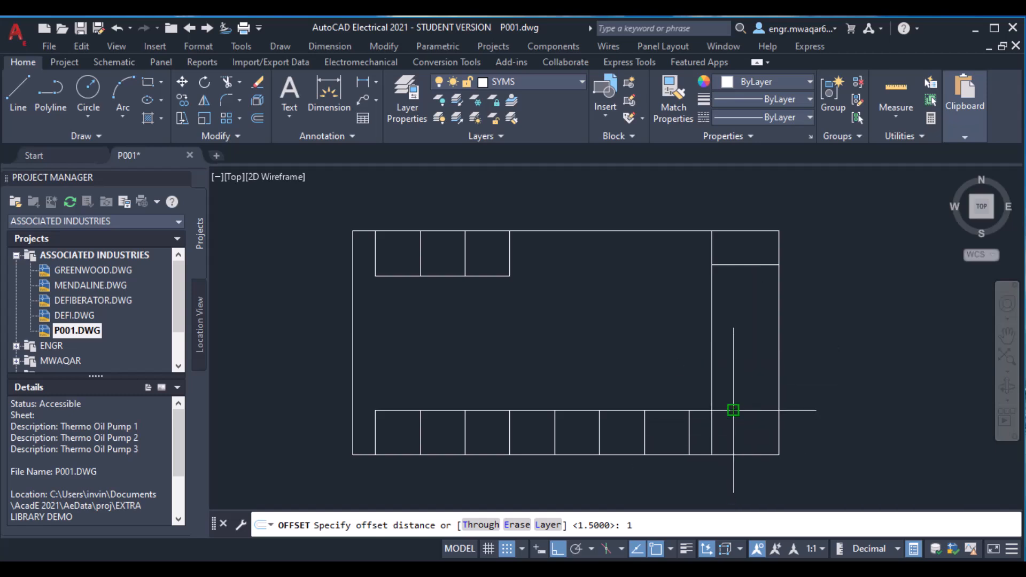
key("Return")
left_click(754, 265)
left_click(747, 297)
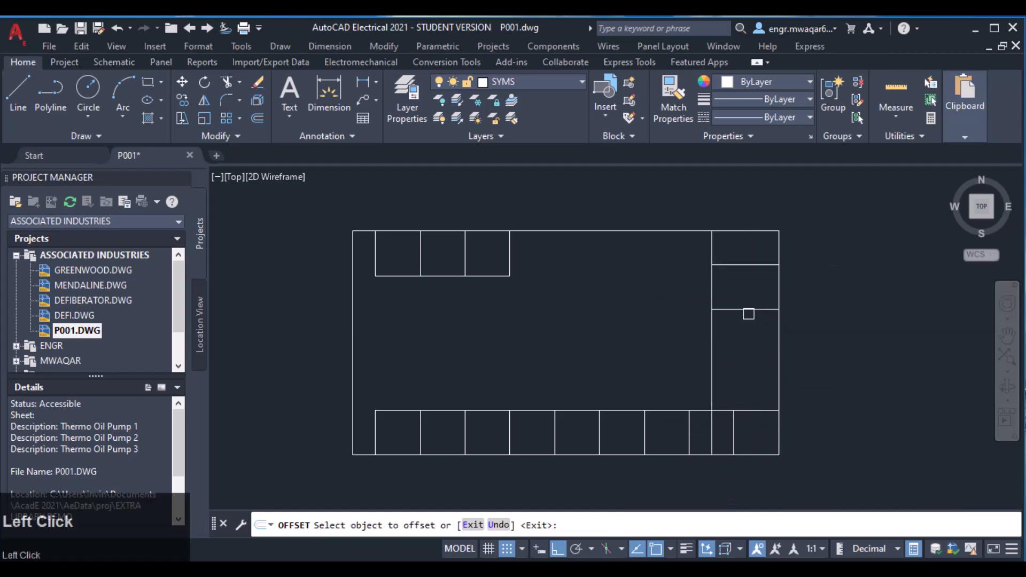
left_click(749, 310)
left_click(754, 353)
key("Return")
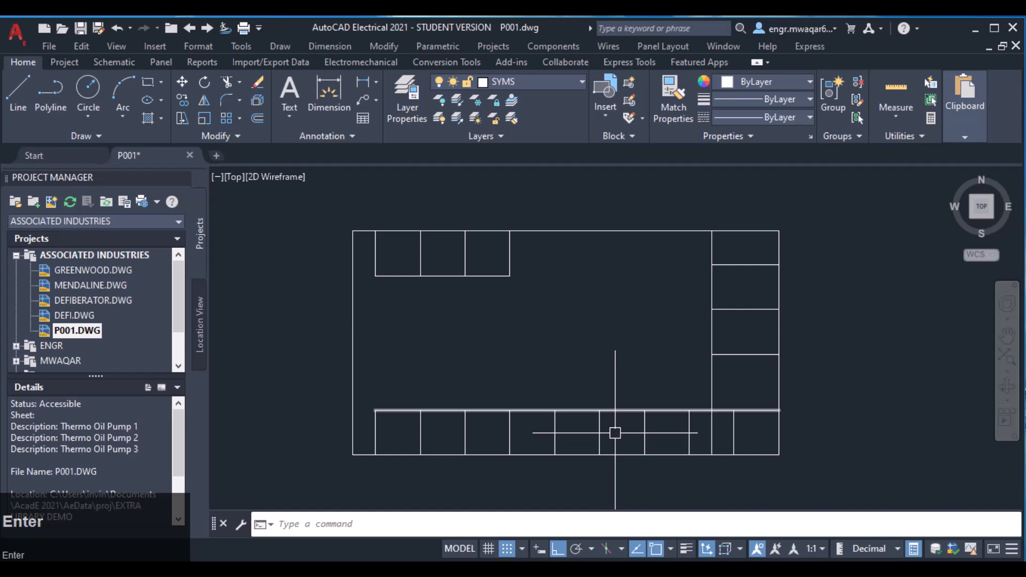
Trim the inner vertical line above and below the two right-hand cells, and save the drawing
left_click(460, 521)
type("trim")
key("Return")
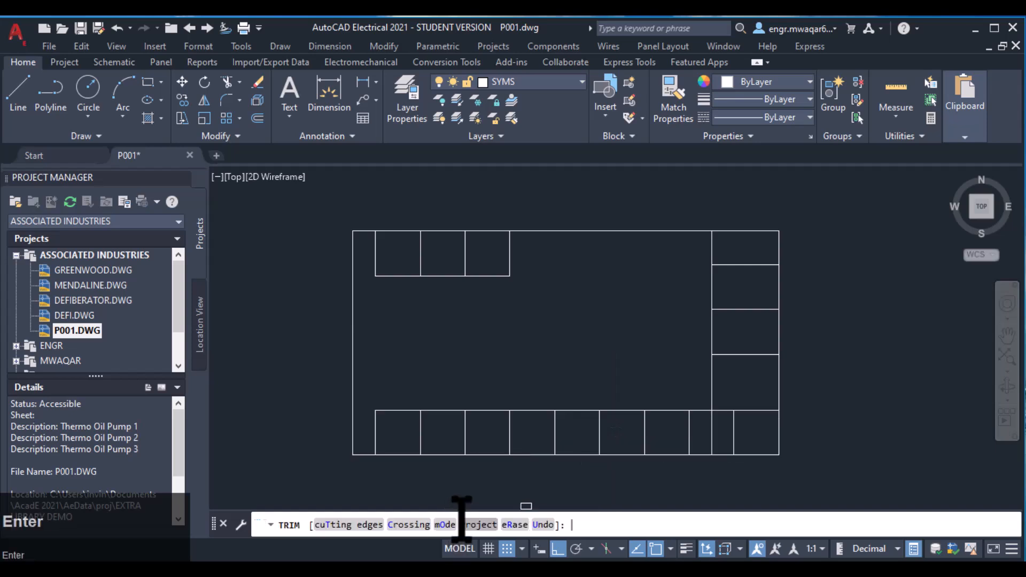
left_click(711, 253)
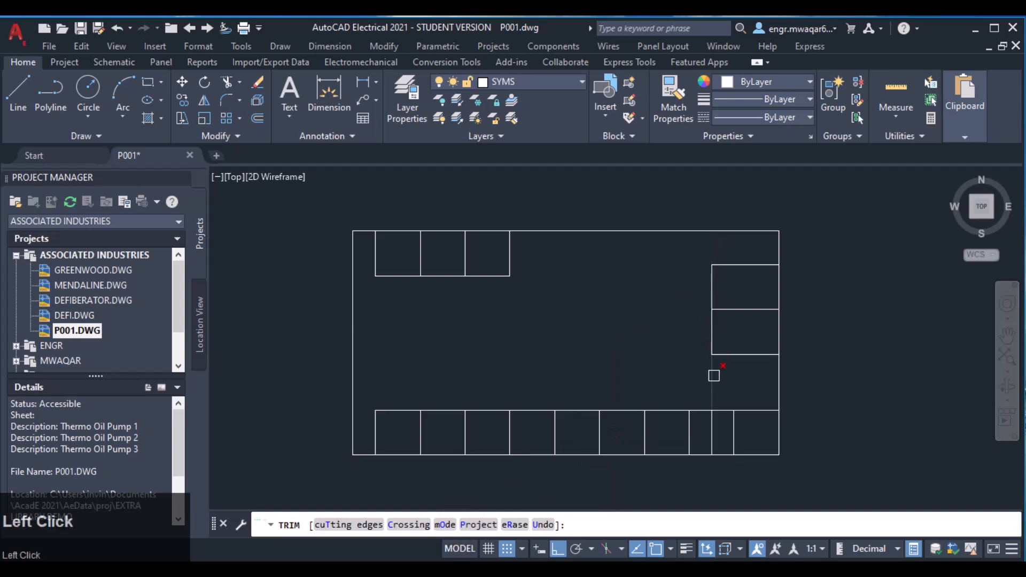
key("Escape")
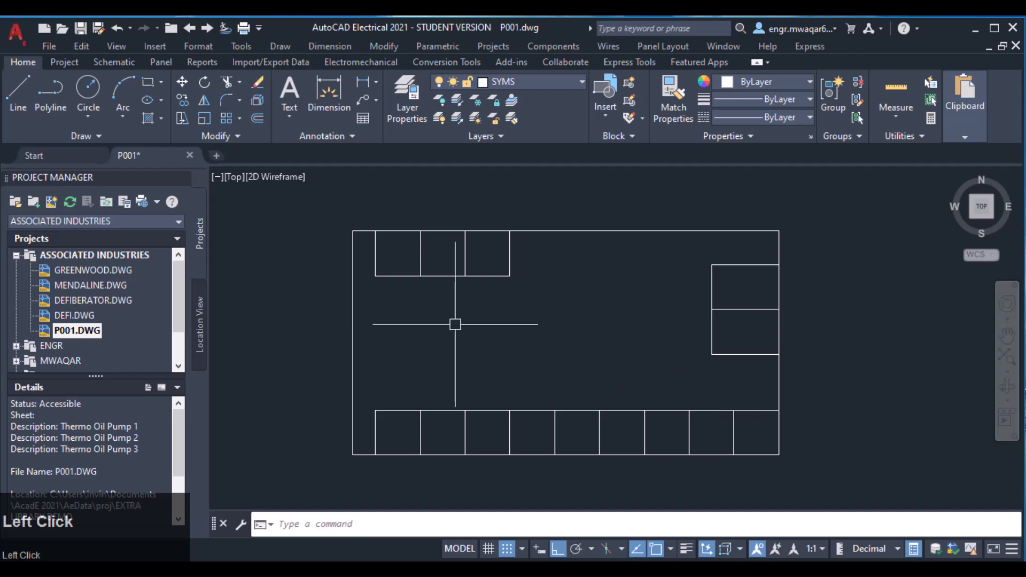
mouse_move(539, 293)
middle_mouse_down()
mouse_move(532, 307)
mouse_move(528, 275)
mouse_move(543, 287)
mouse_move(537, 293)
middle_mouse_up()
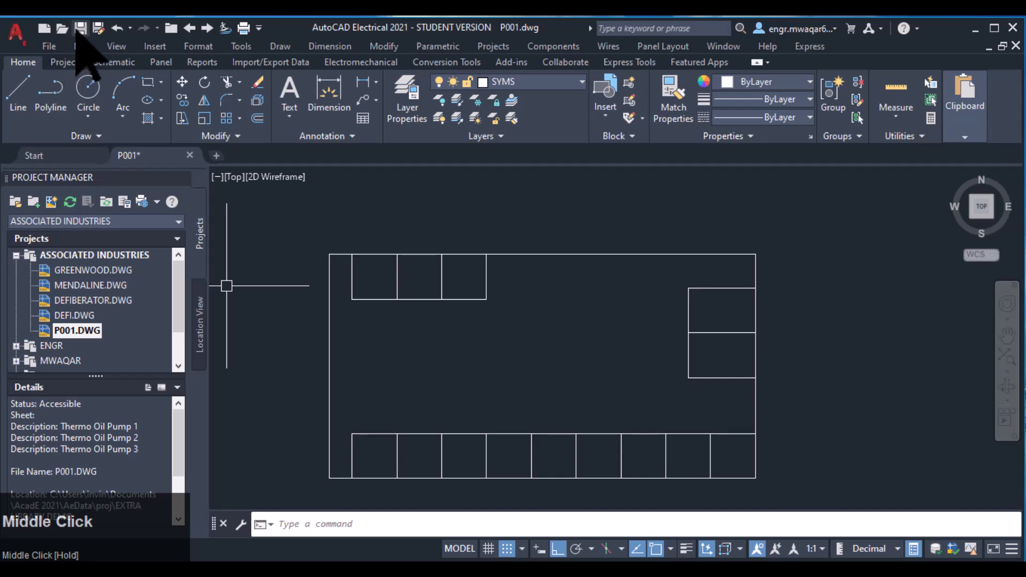
left_click(80, 28)
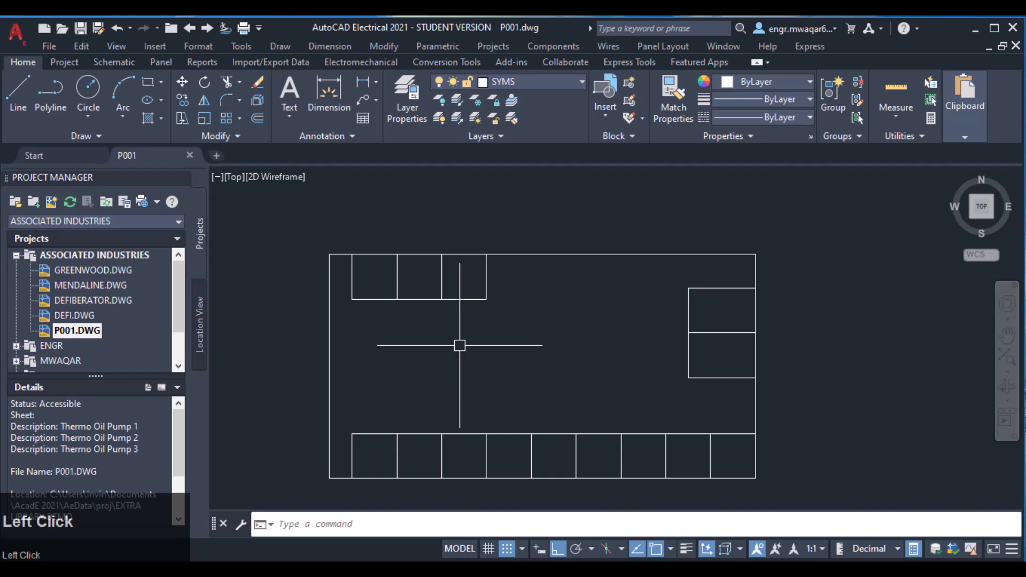
Turn object snap off and add the multiline text R inside the first cell of the upper strip
mouse_move(458, 344)
middle_mouse_down()
mouse_move(483, 206)
mouse_move(419, 231)
mouse_move(298, 122)
middle_mouse_up()
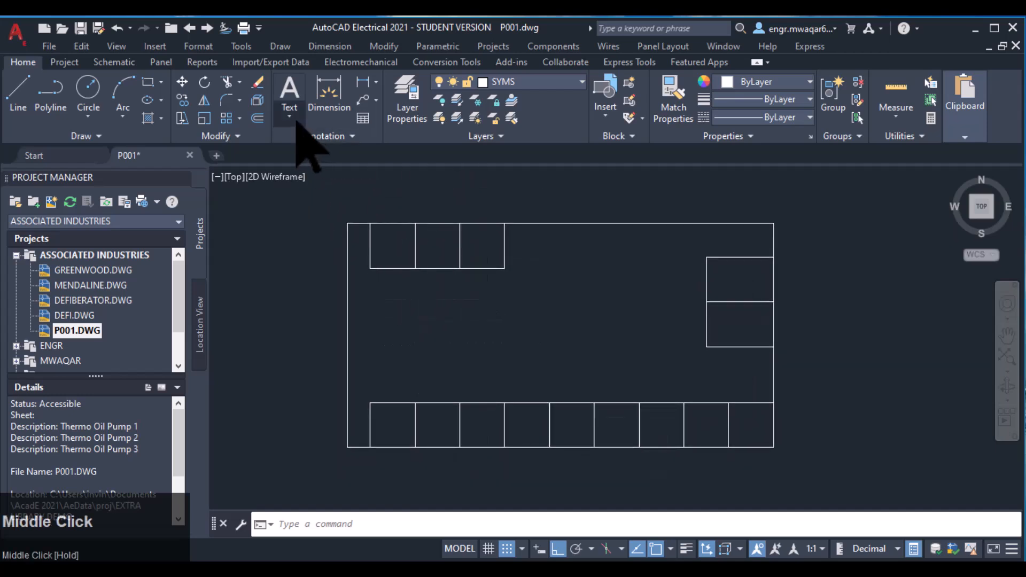
left_click(295, 120)
left_click(307, 142)
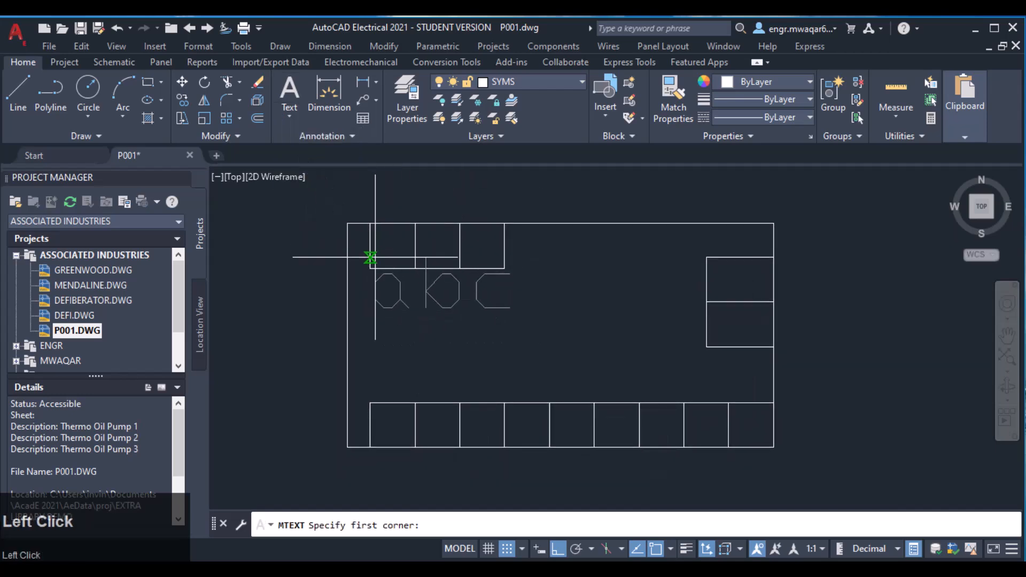
left_click(656, 549)
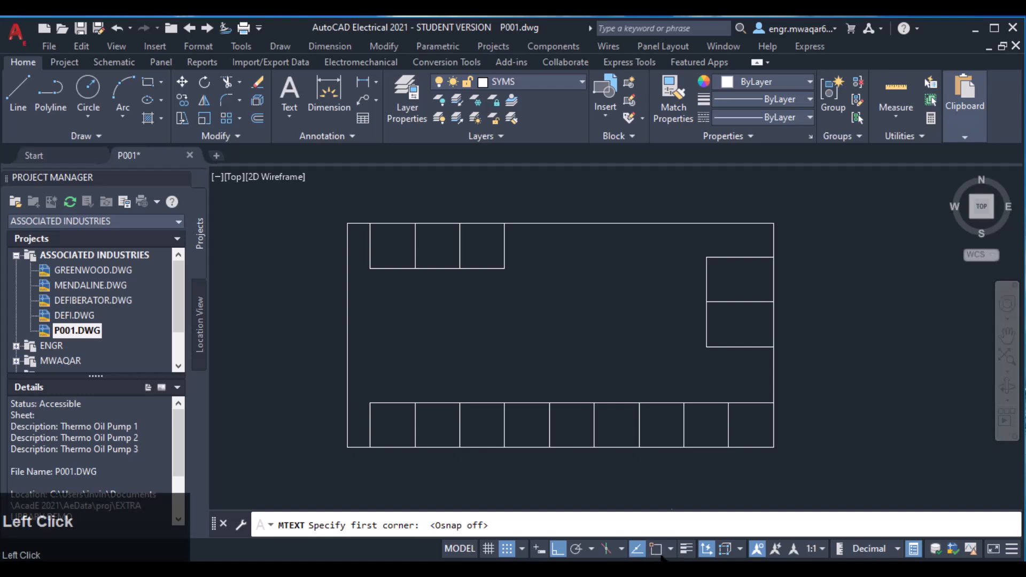
left_click(380, 258)
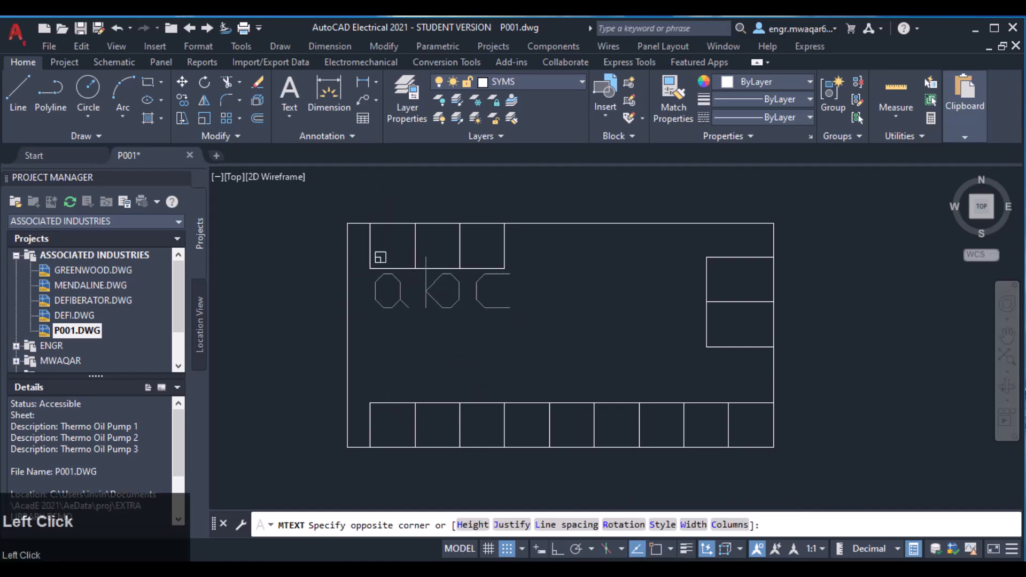
left_click(409, 230)
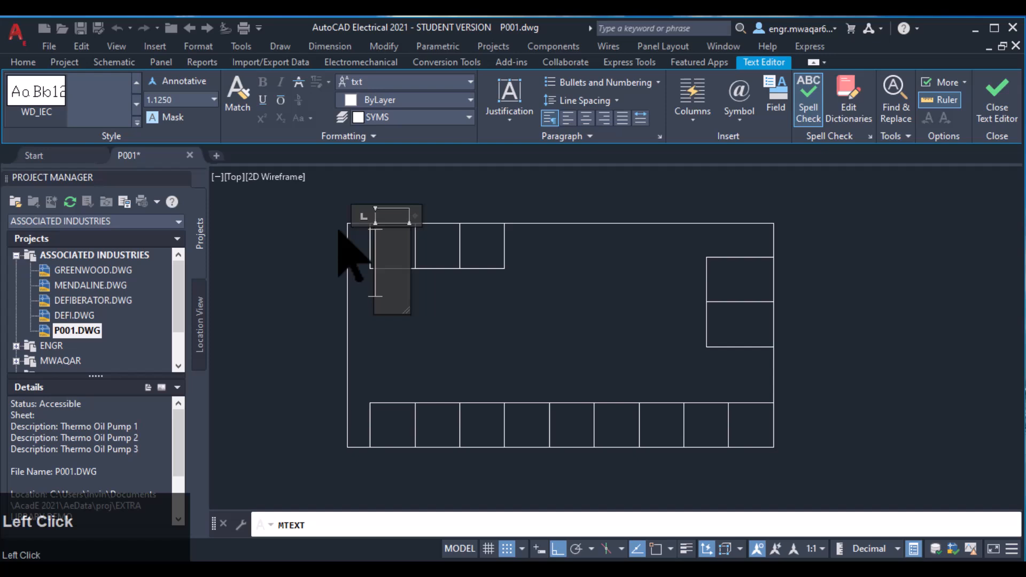
left_click(395, 278)
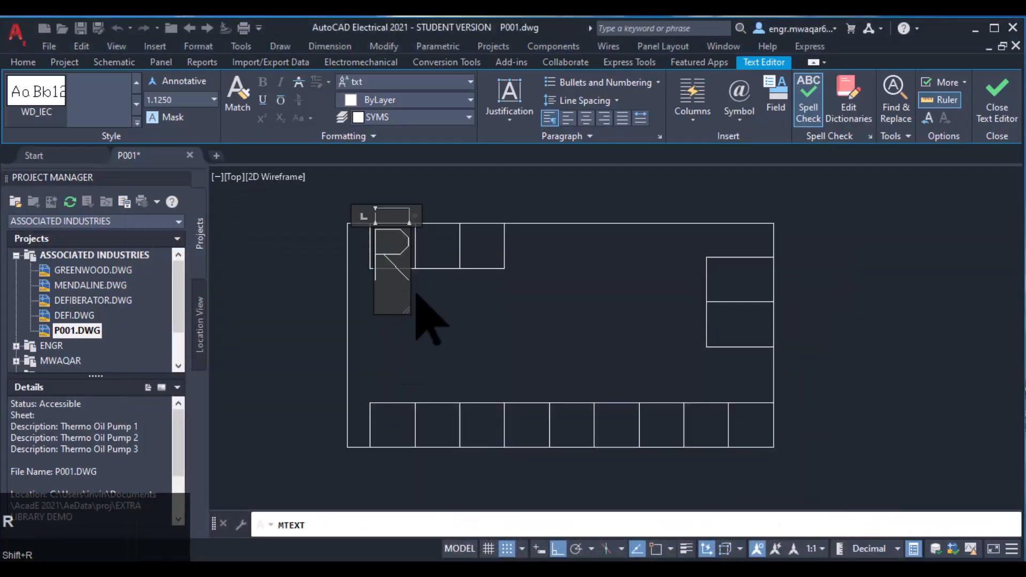
type("R")
key("Return")
left_click(516, 313)
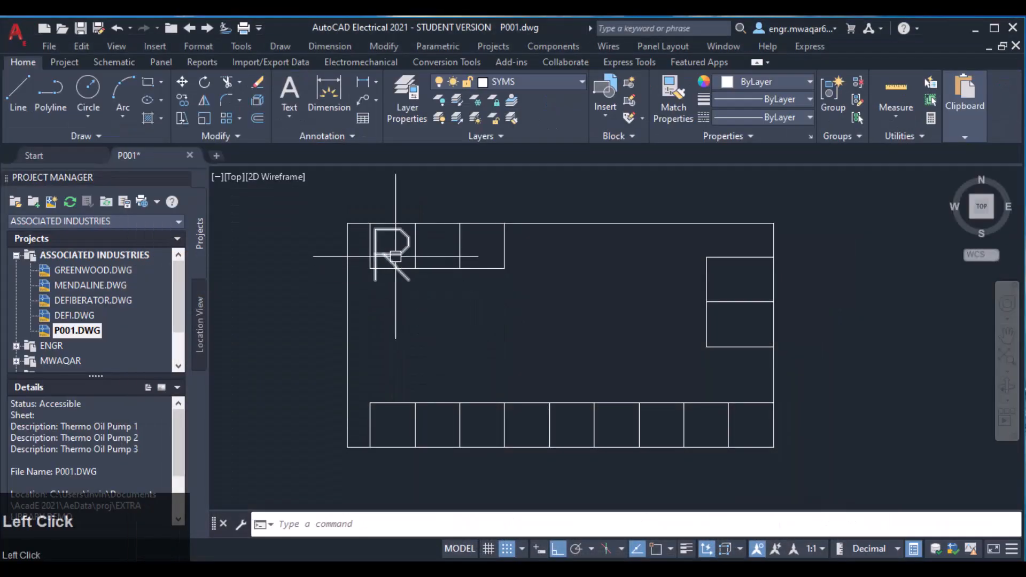
Set the text height of the R label in the first upper cell to 1.0
left_click(395, 256)
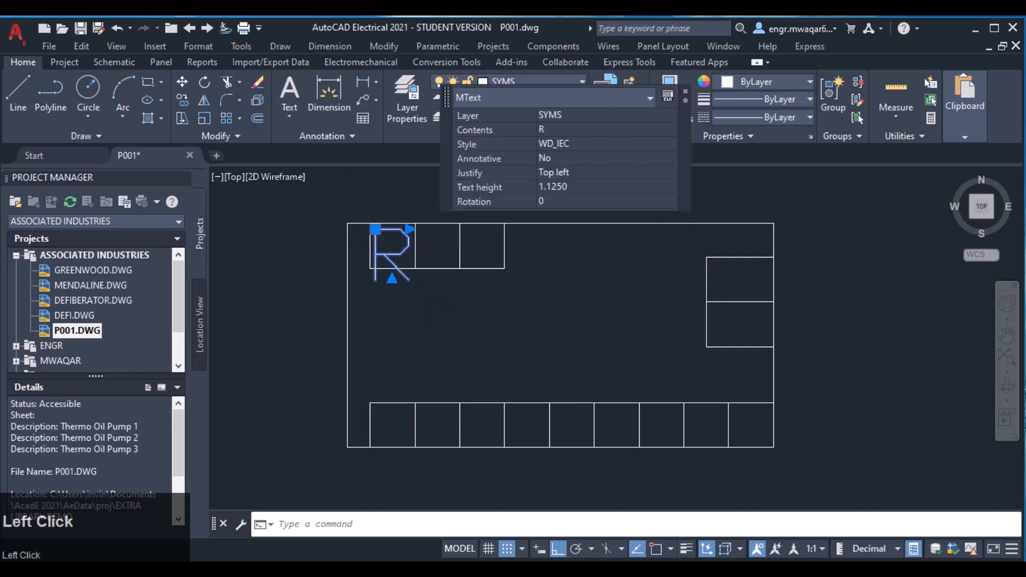
double_click(396, 257)
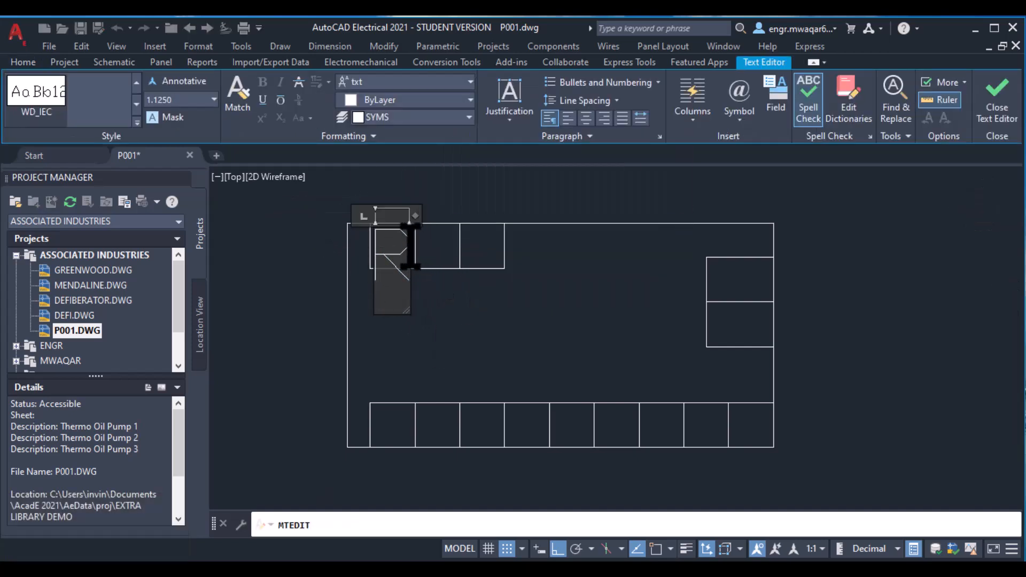
left_click_drag(432, 216, 269, 254)
left_click_drag(396, 245, 360, 252)
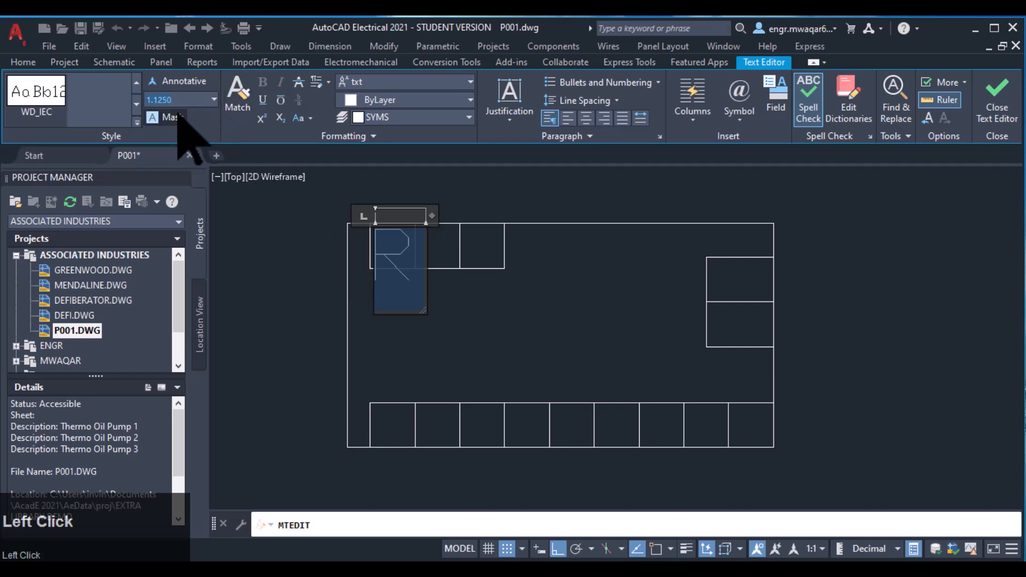
left_click_drag(177, 101, 154, 100)
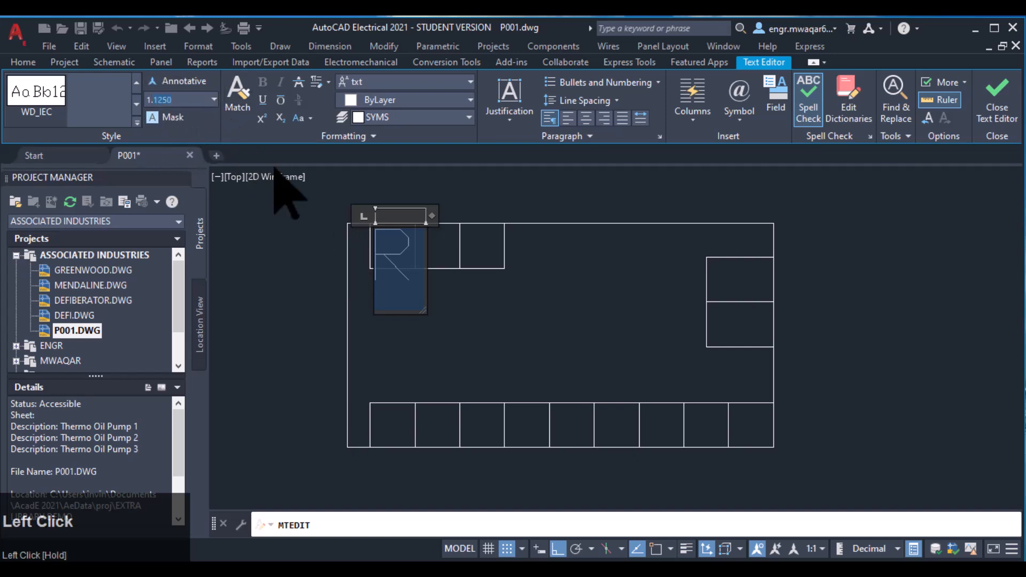
type("000")
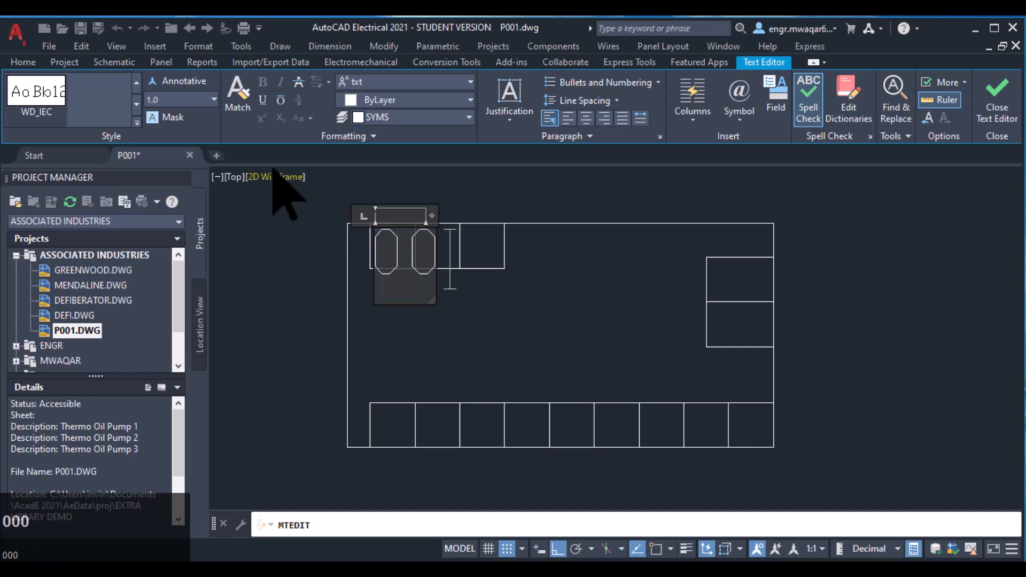
left_click(328, 203)
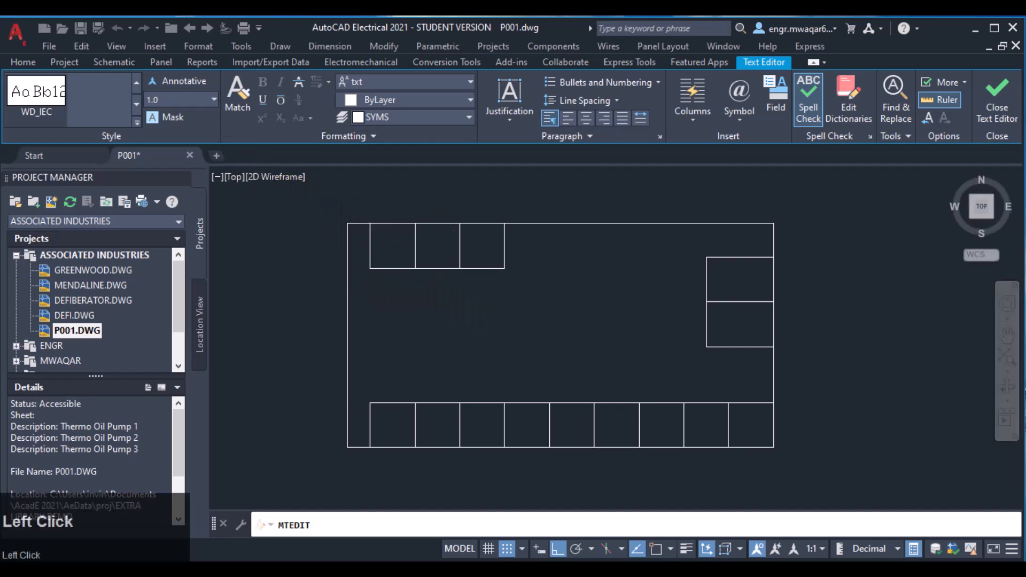
Replace the stray 00 in the first upper cell's label with the letter R
double_click(397, 267)
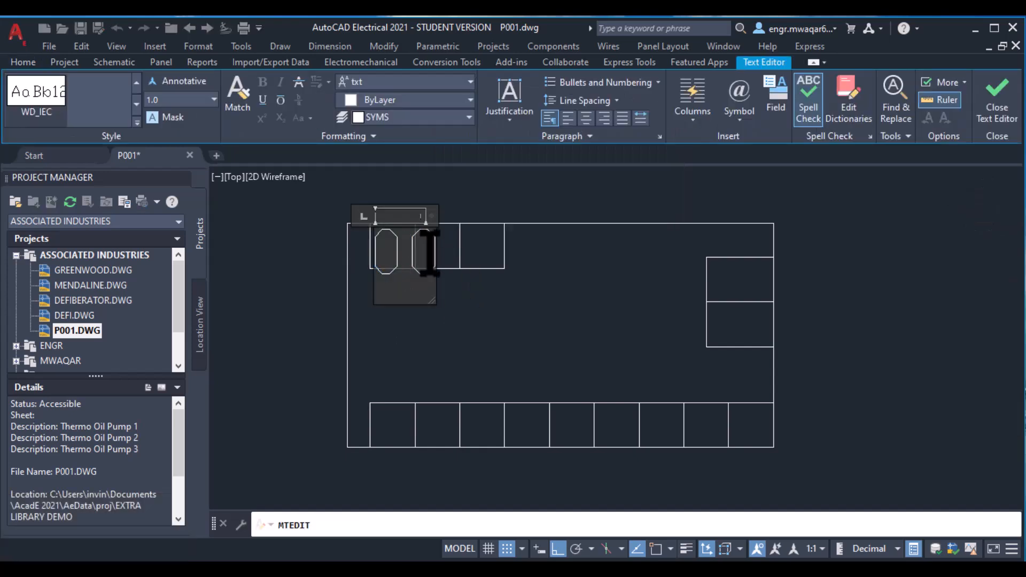
key("Left")
key("Left")
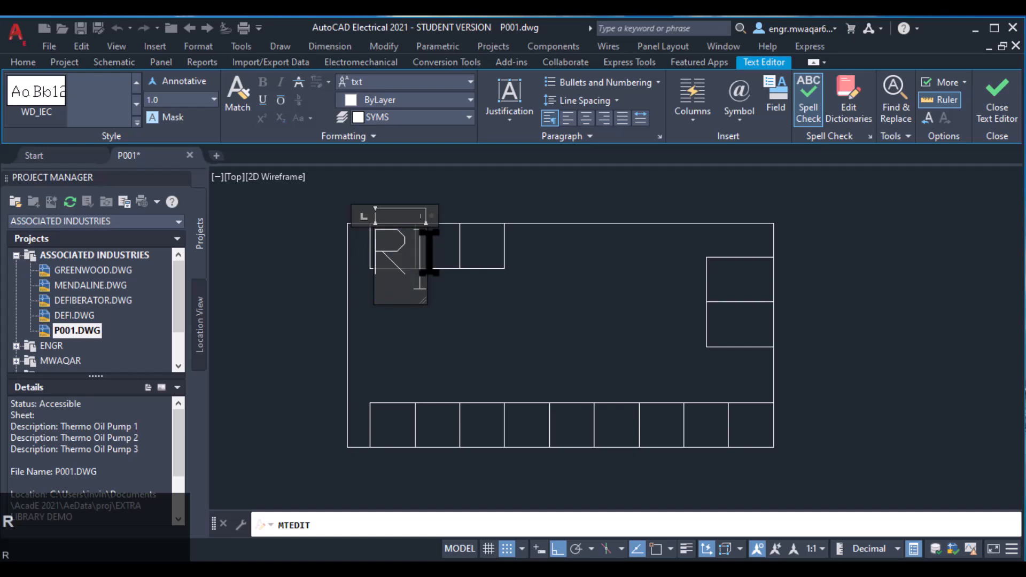
Set the R label's text height to 0.8 and its font to Txt_IV50
left_click_drag(411, 260, 344, 262)
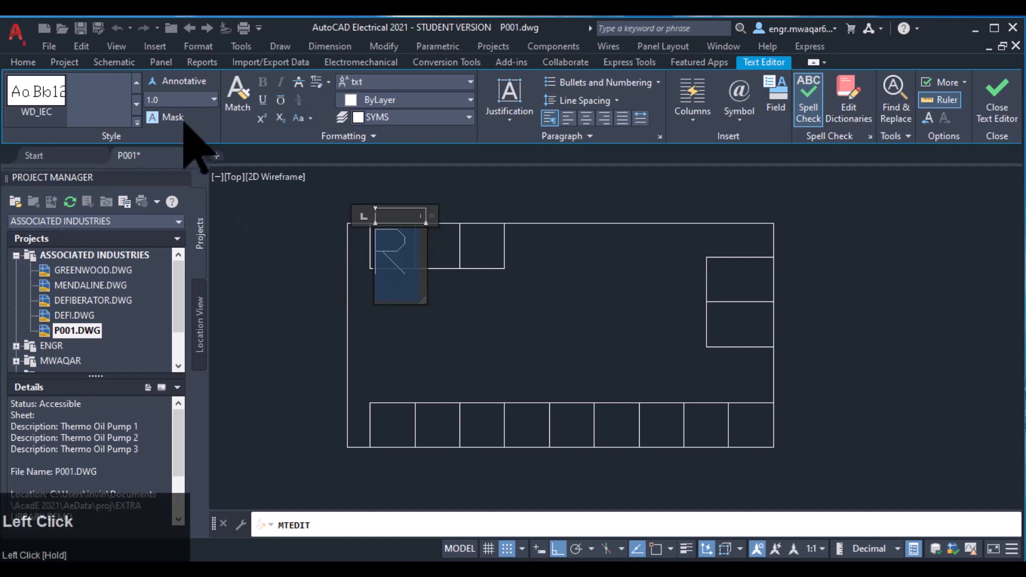
left_click(167, 100)
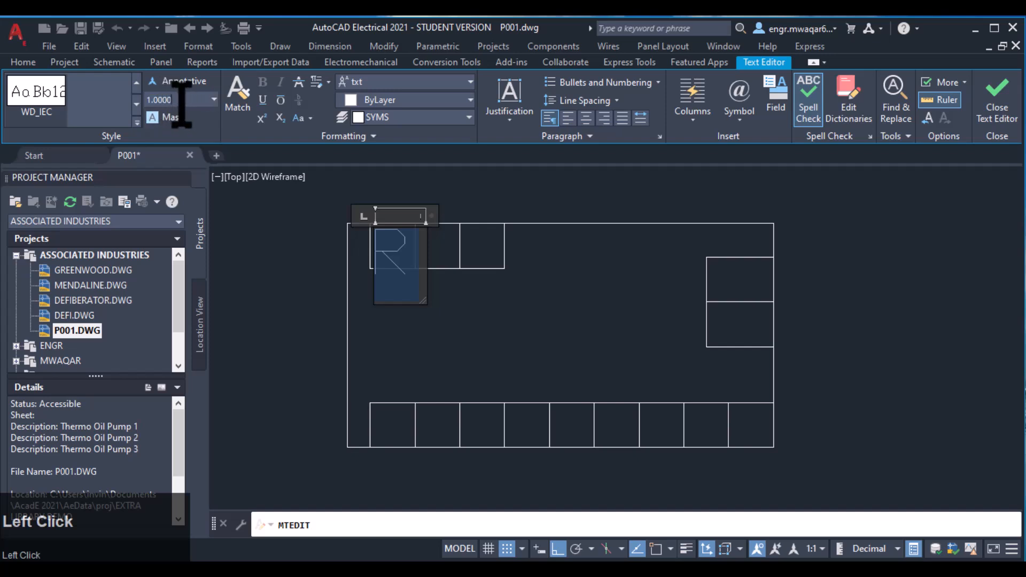
key("BackSpace")
type("9")
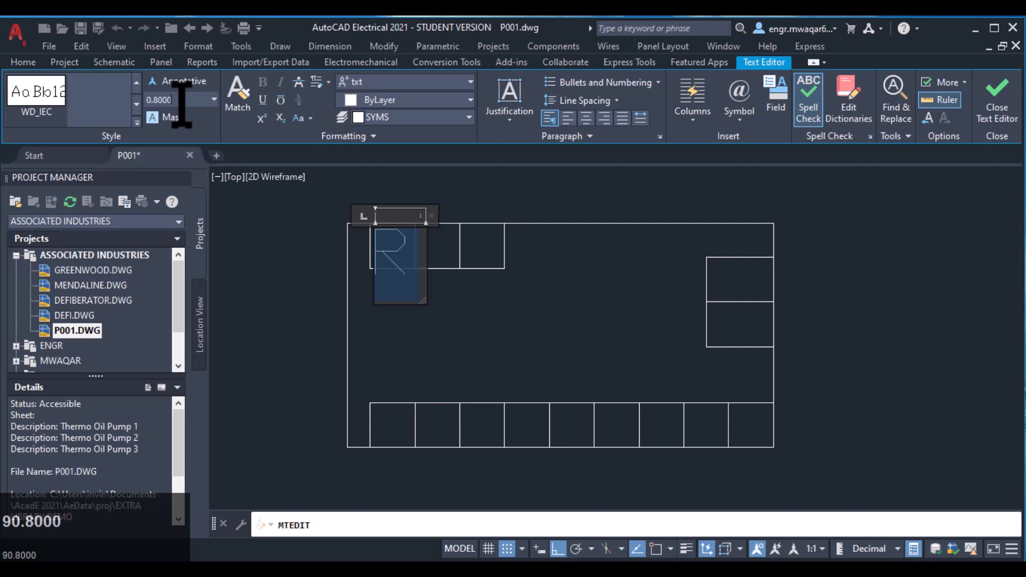
key("Return")
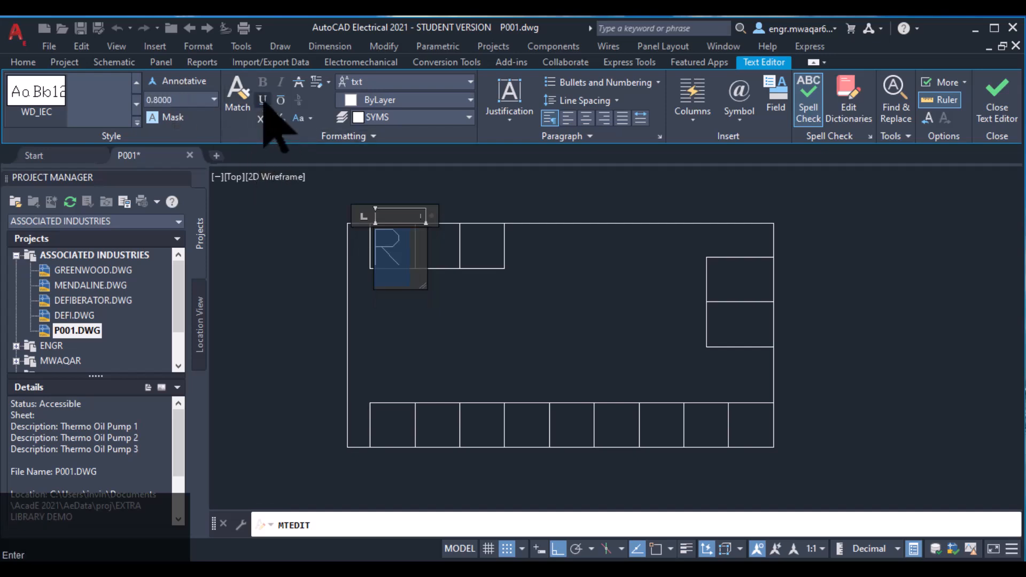
left_click(461, 83)
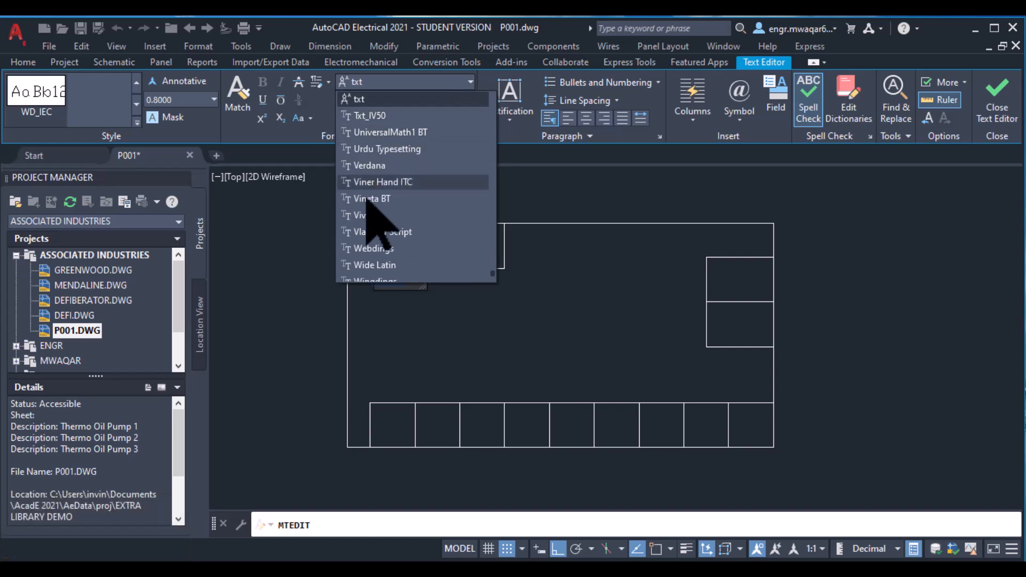
left_click(369, 116)
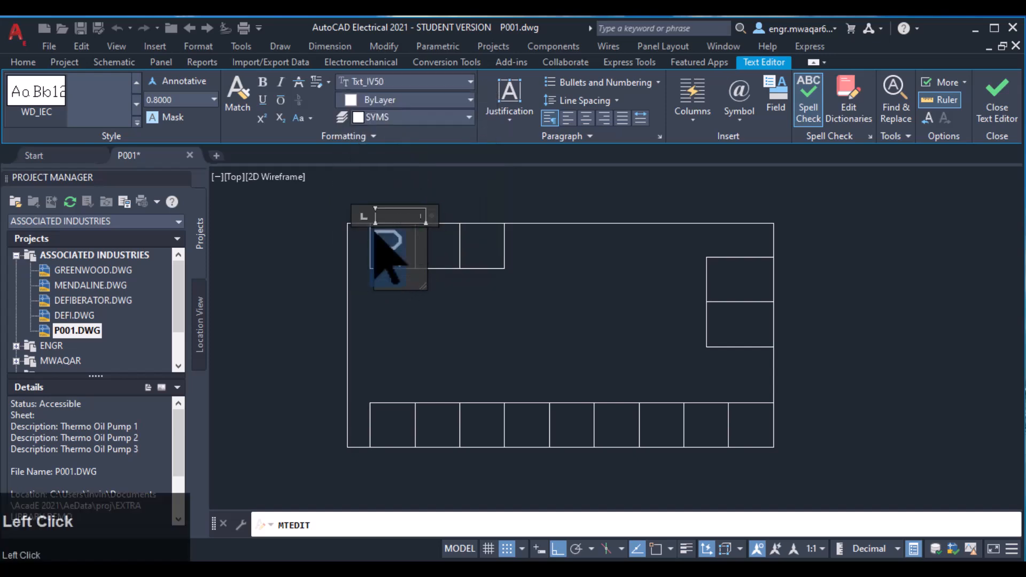
left_click(513, 120)
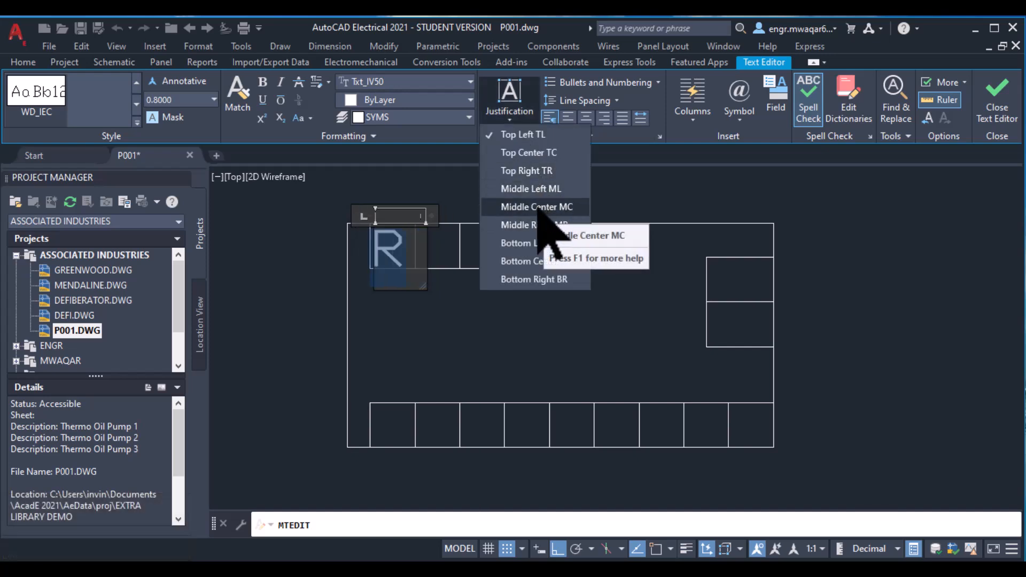
left_click(537, 207)
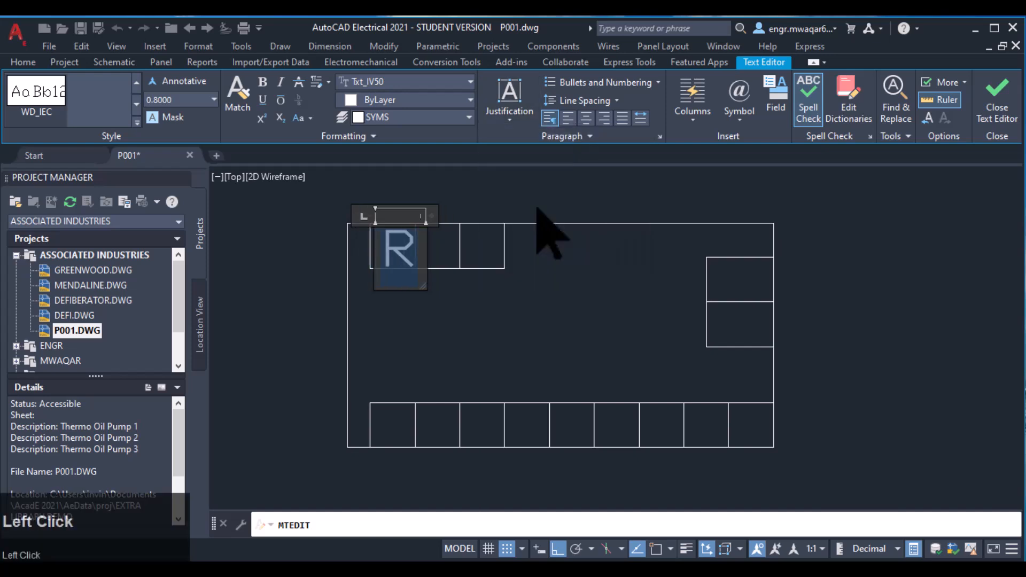
left_click(510, 110)
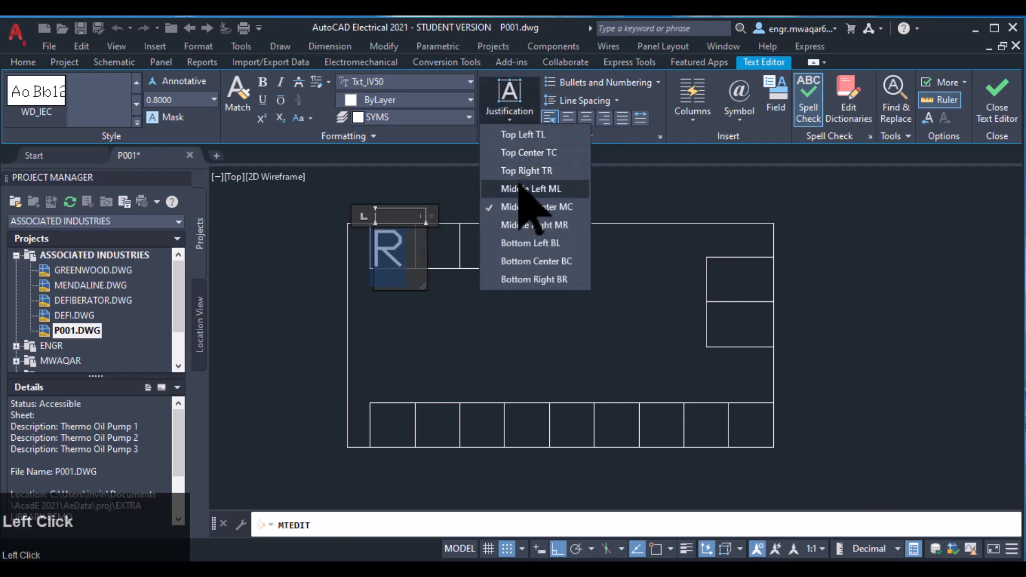
left_click(519, 140)
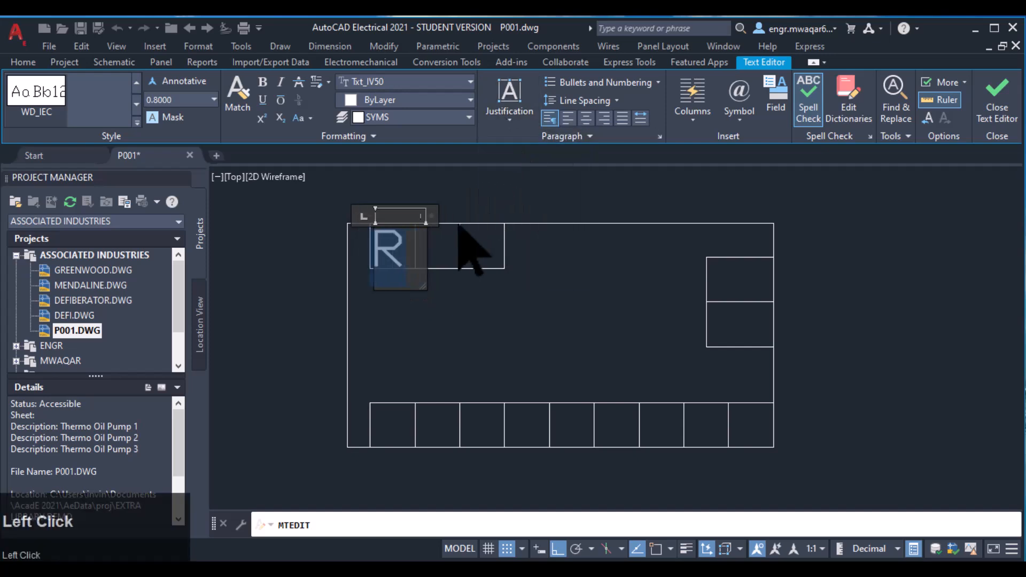
Make the R label in the first upper cell bold and finish editing the text
left_click(262, 83)
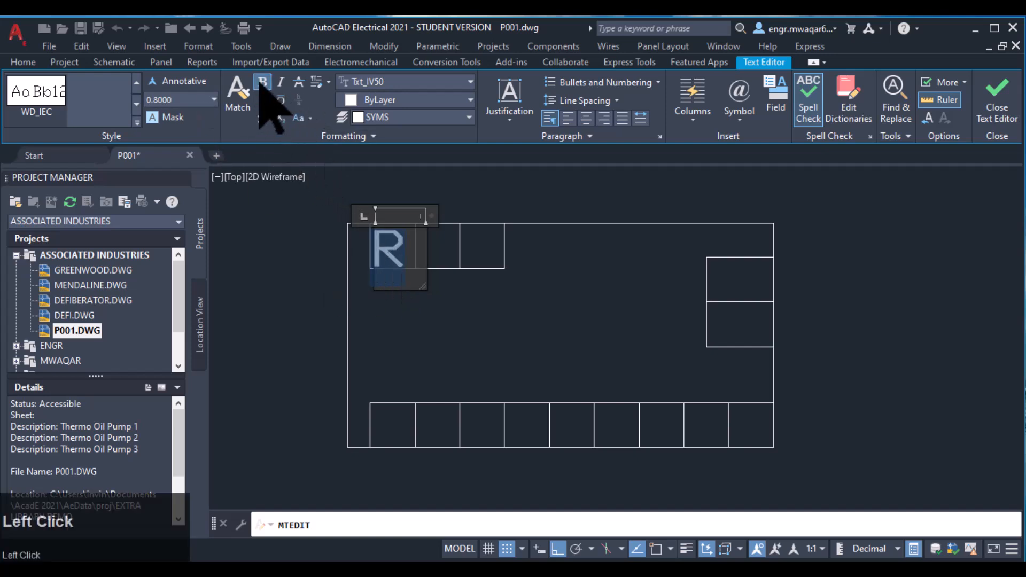
left_click(282, 82)
left_click(134, 122)
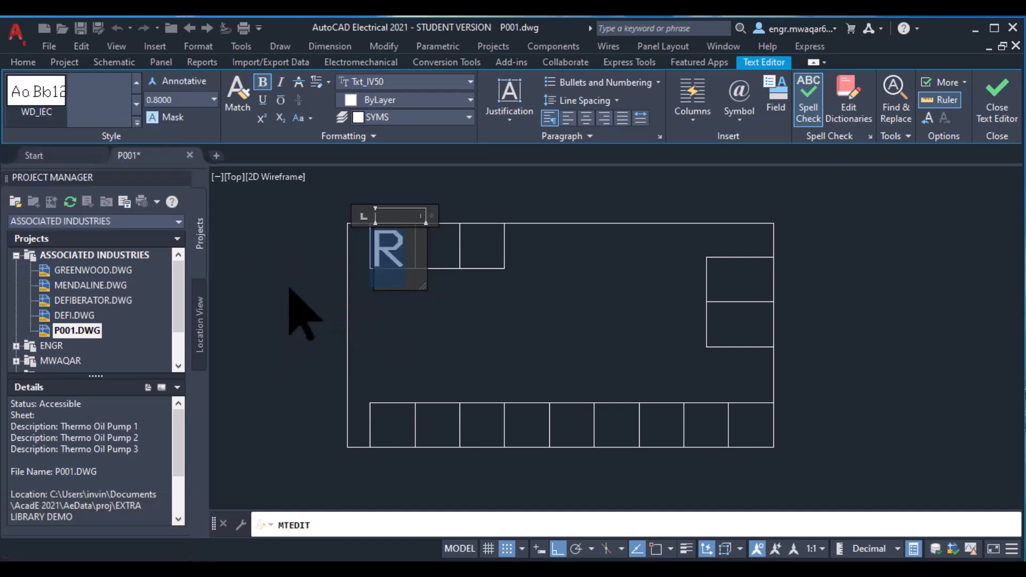
key("Escape")
left_click(555, 296)
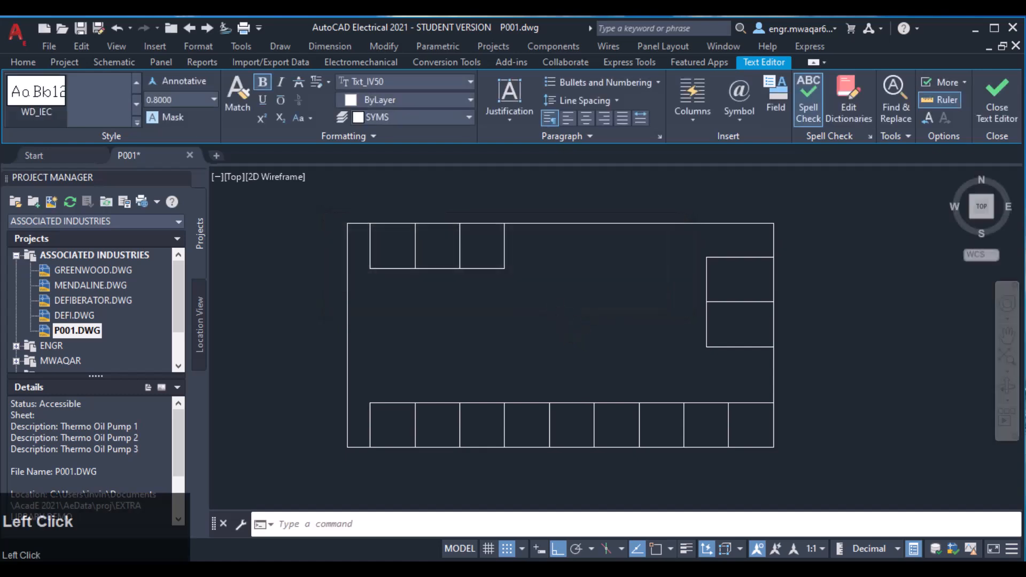
left_click(383, 249)
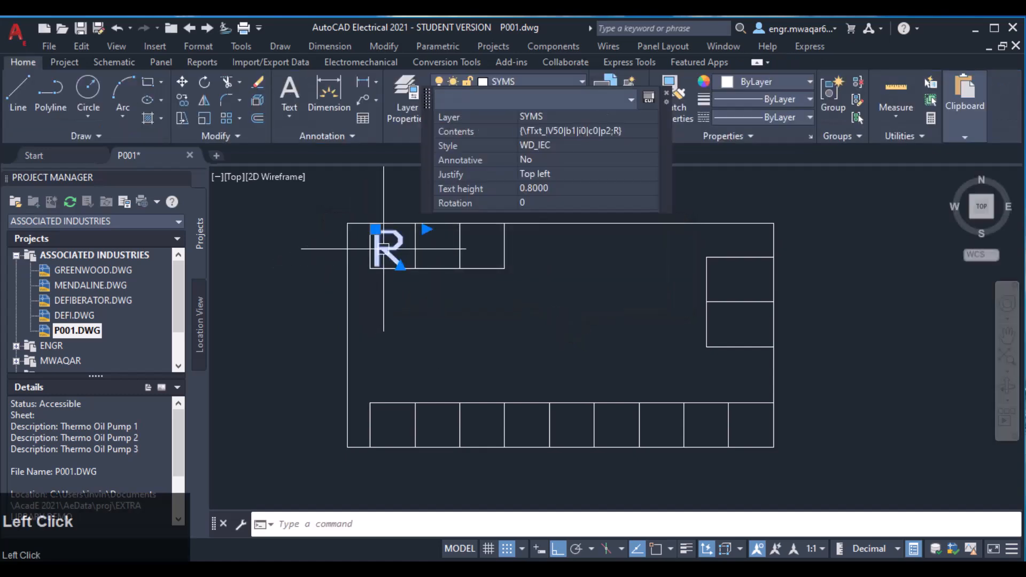
key("Escape")
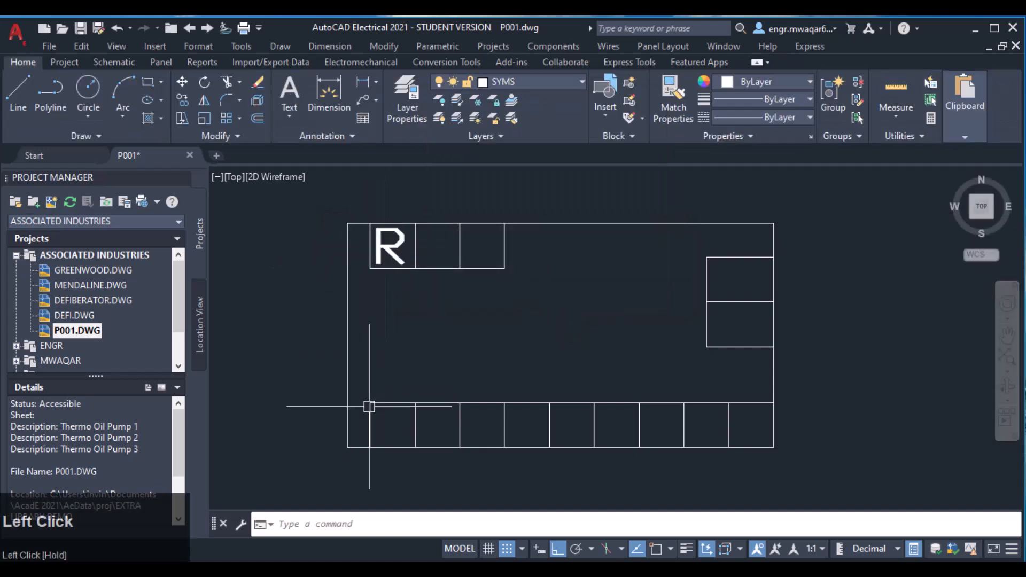
Turn object snap on and copy the R label into the second and third cells of the upper strip
left_click(391, 523)
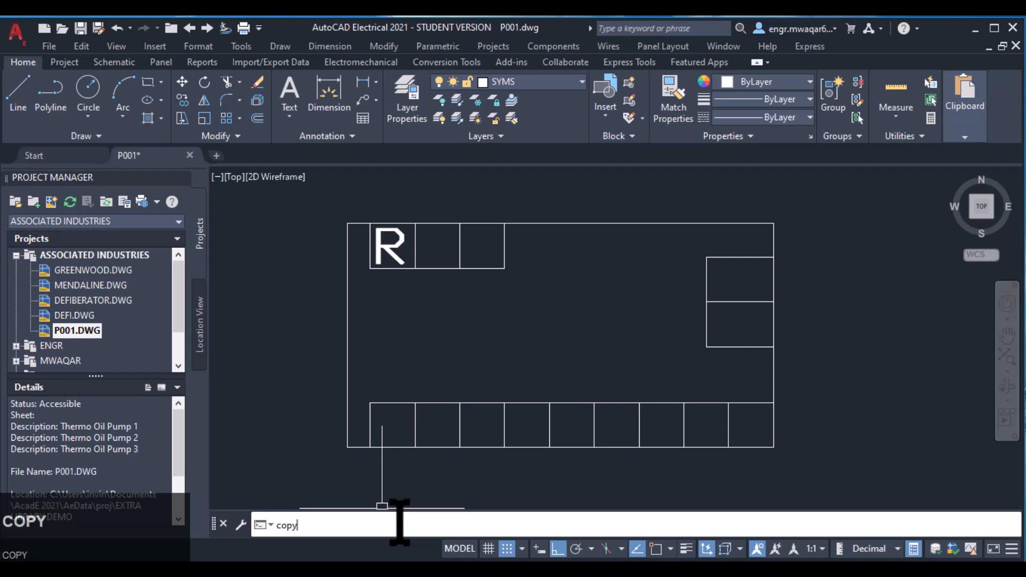
key("Return")
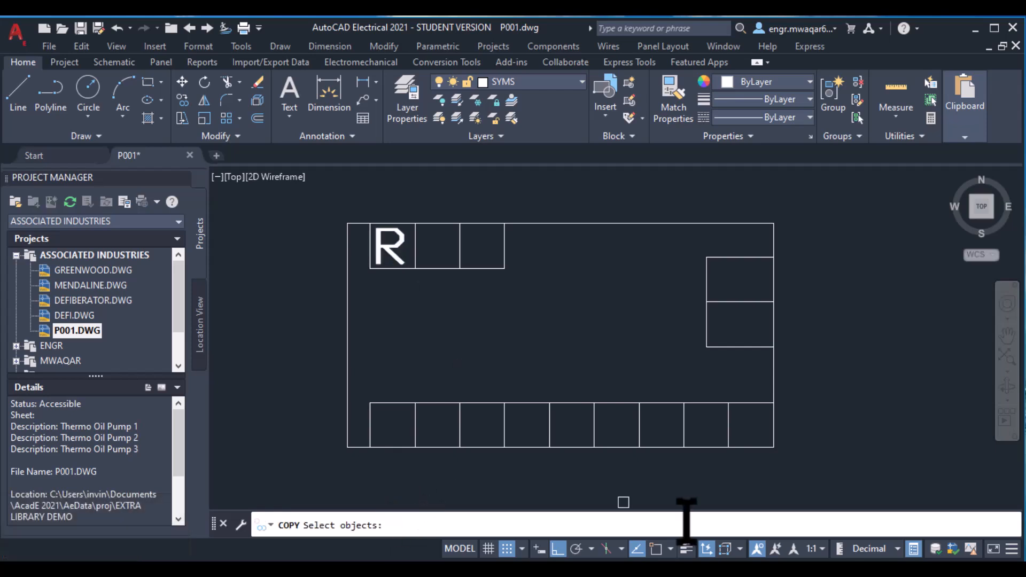
left_click(656, 549)
key("Return")
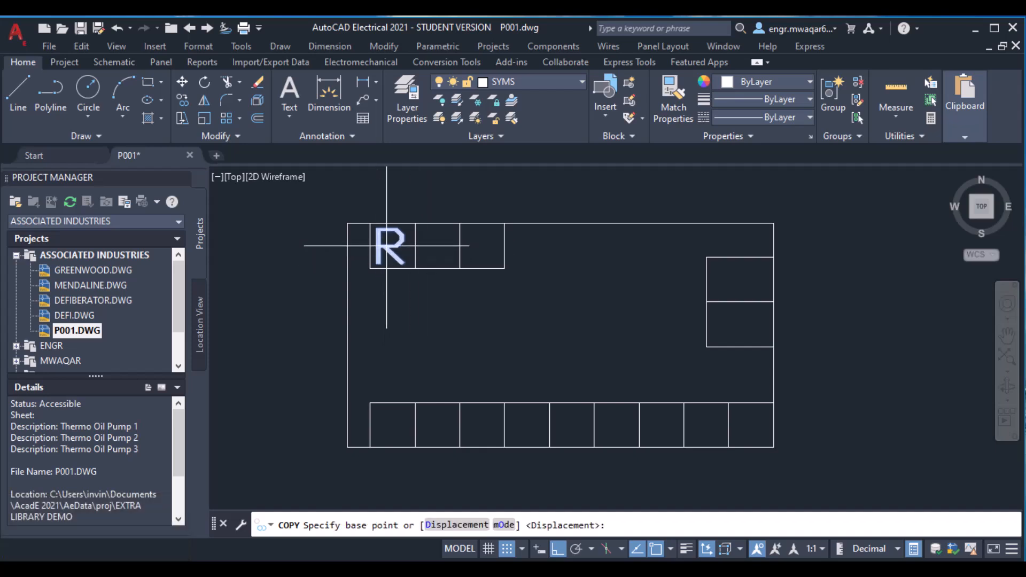
left_click(387, 246)
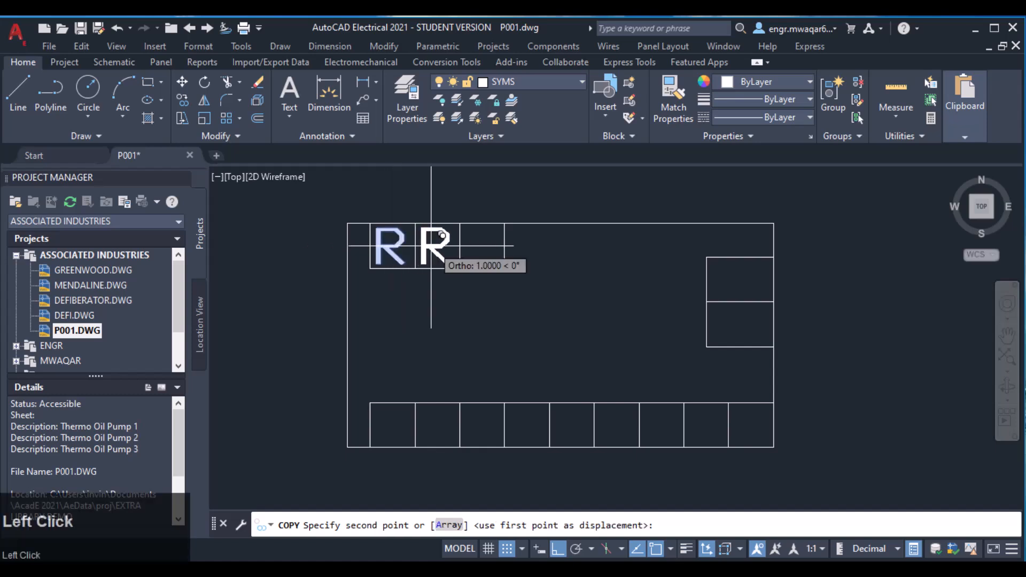
left_click(432, 246)
left_click(477, 246)
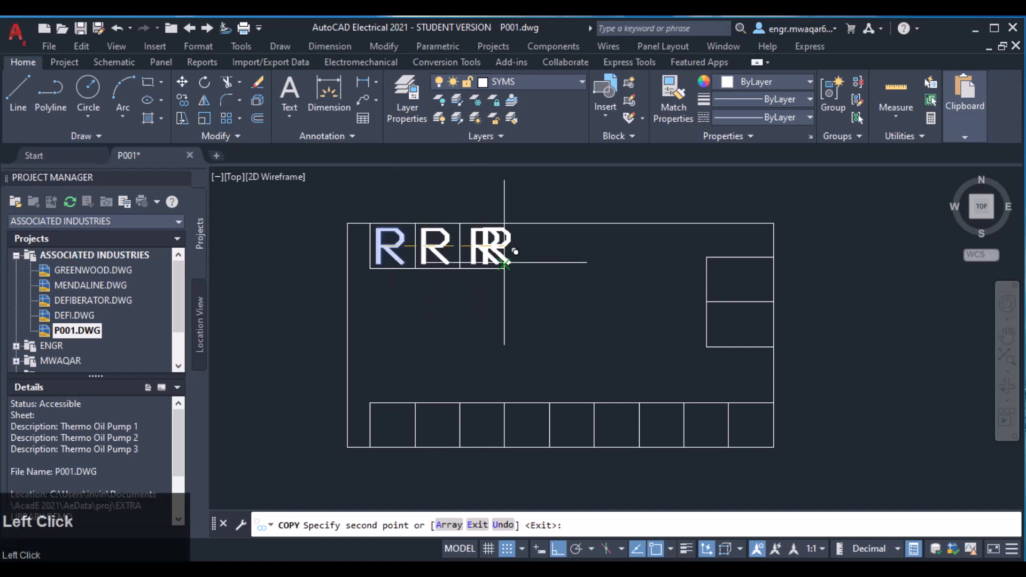
Turn ortho mode off and place copies of the R label in the two right-hand cells
left_click(558, 548)
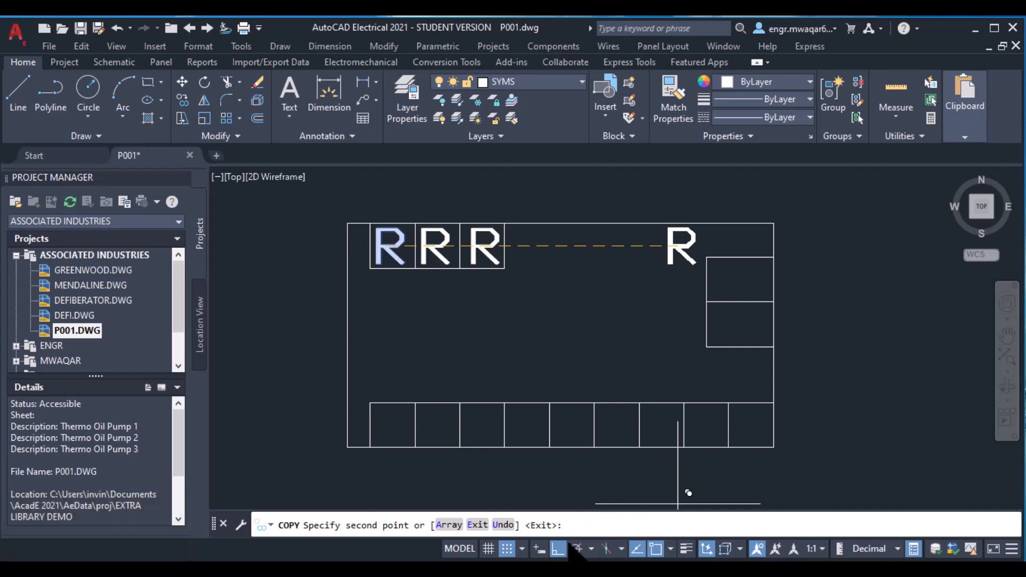
left_click(740, 279)
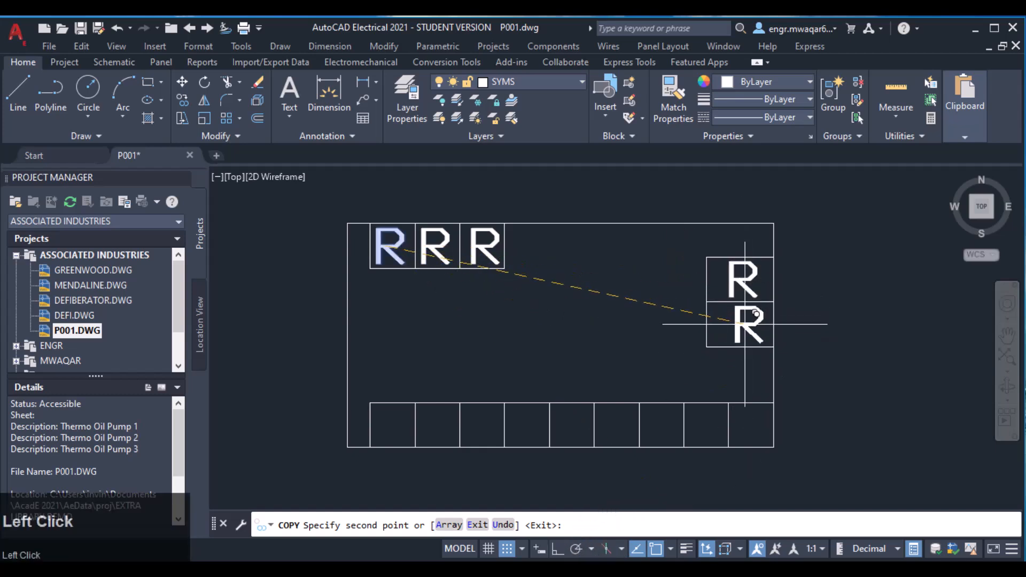
left_click(750, 313)
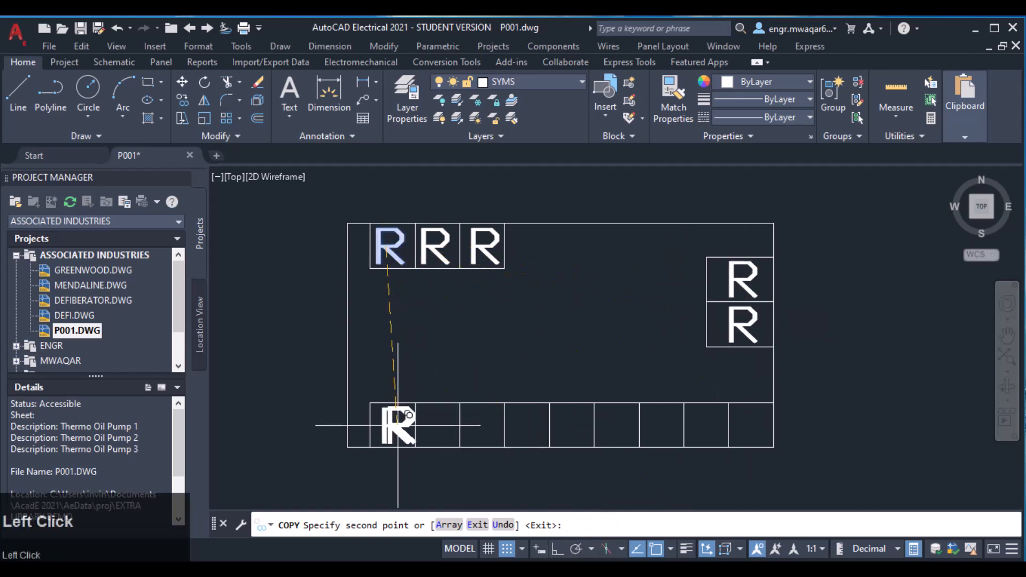
Place a copy of the R label in each of the nine cells of the lower strip and end the Copy command
left_click(403, 415)
left_click(437, 425)
left_click(476, 426)
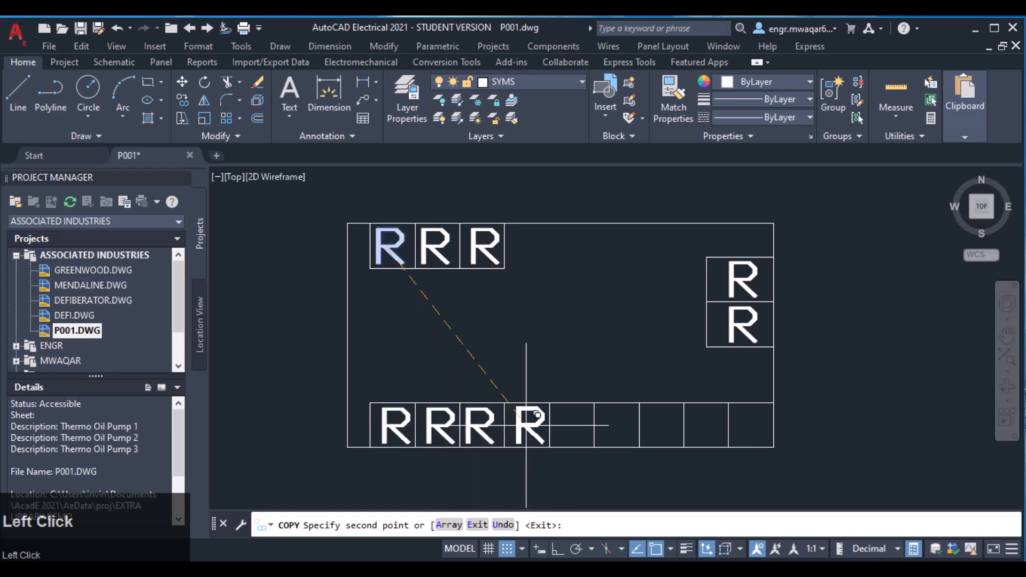
left_click(526, 427)
left_click(569, 427)
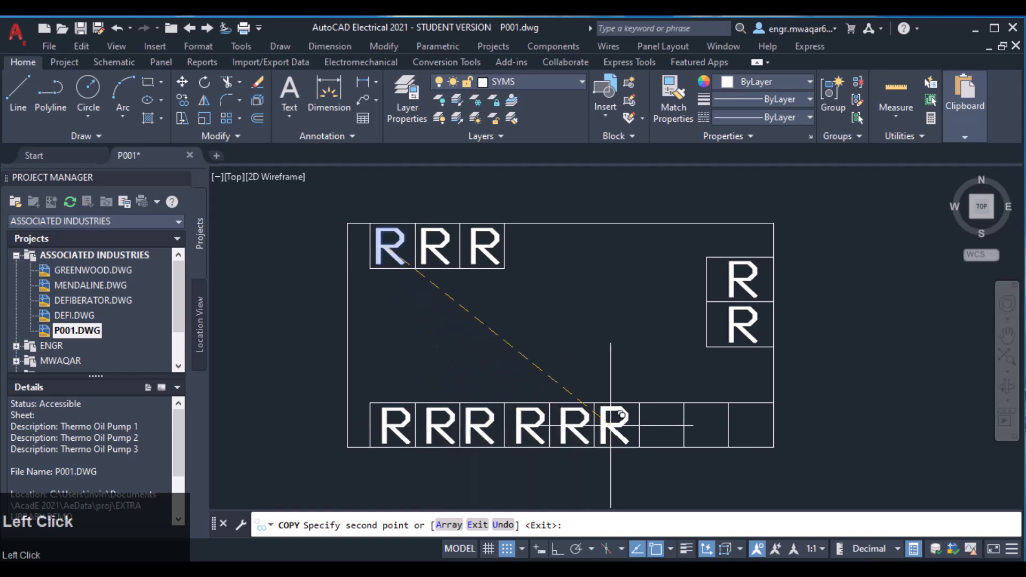
left_click(616, 428)
left_click(663, 426)
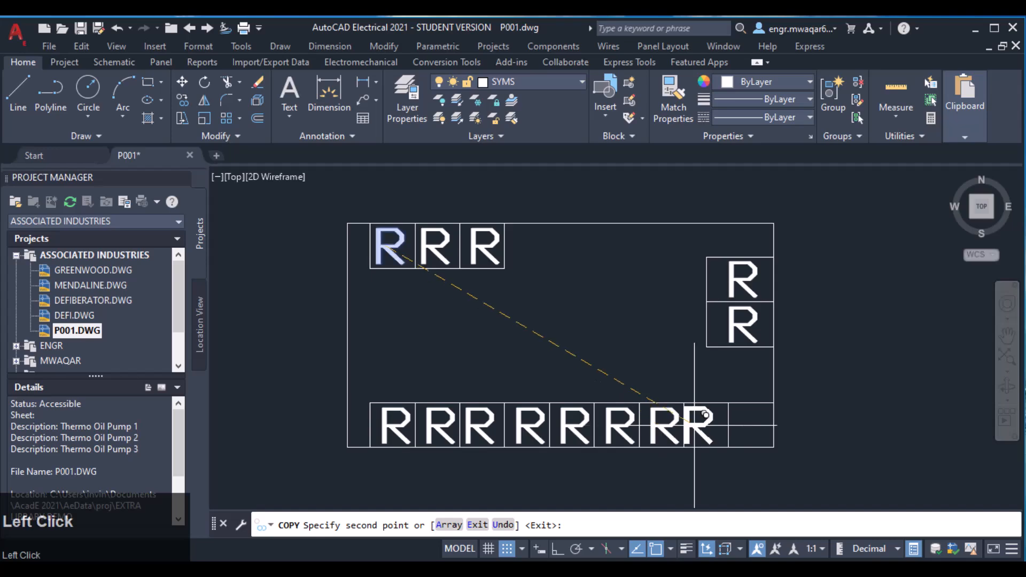
left_click(710, 426)
left_click(754, 427)
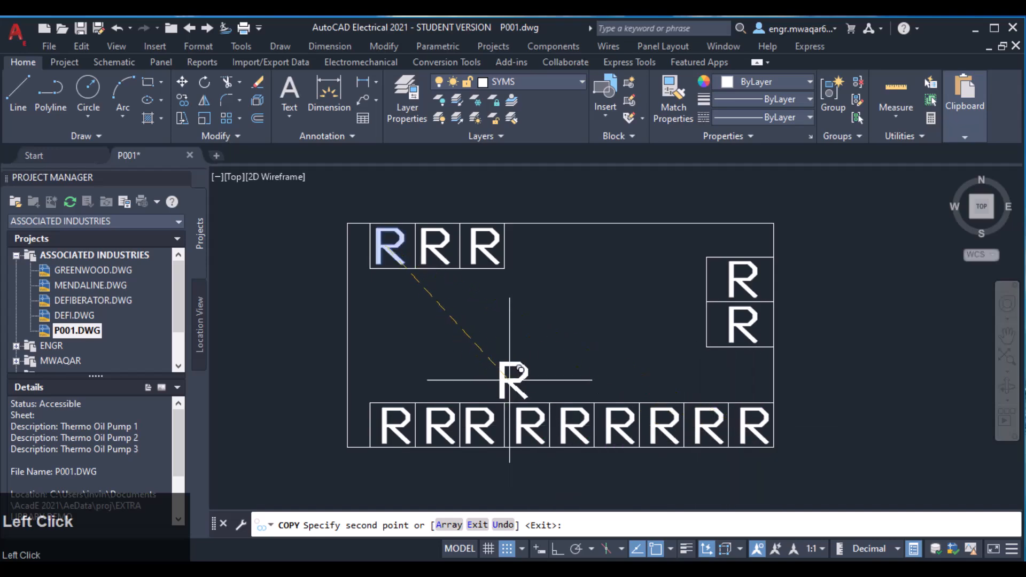
key("Return")
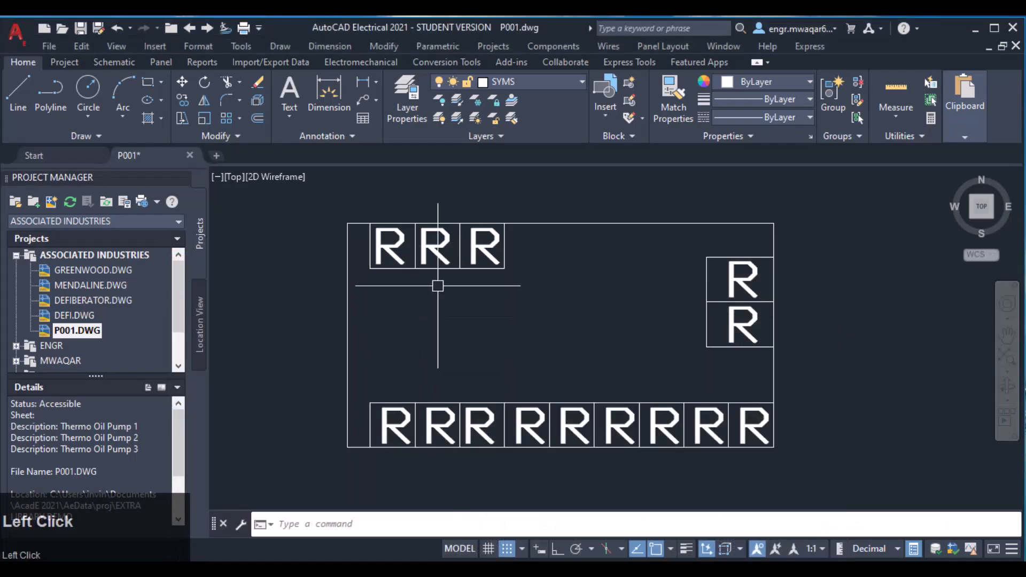
Change the label in the second cell of the upper strip to S
left_click(436, 247)
double_click(454, 244)
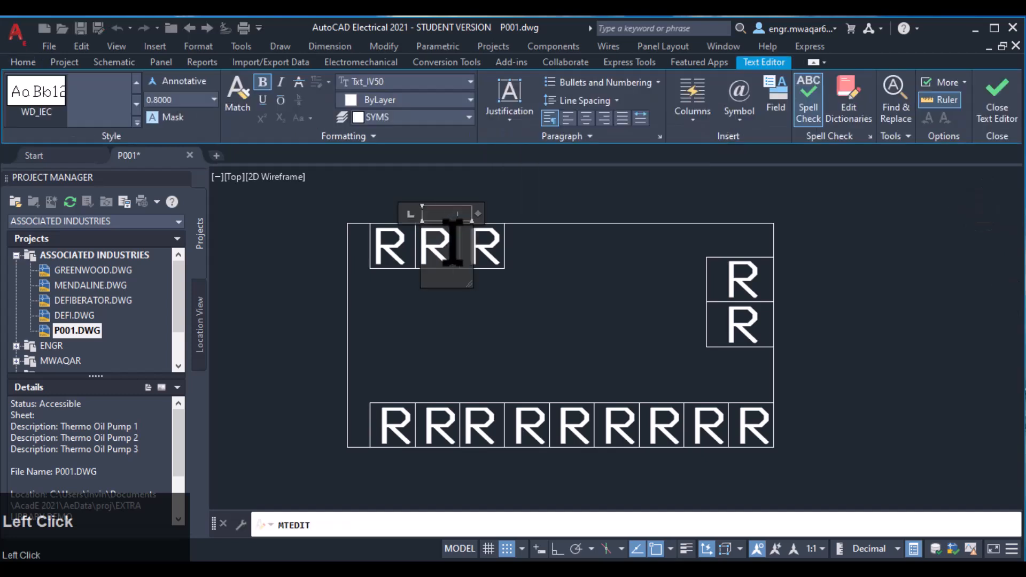
key("shift+Left")
type("S")
key("Return")
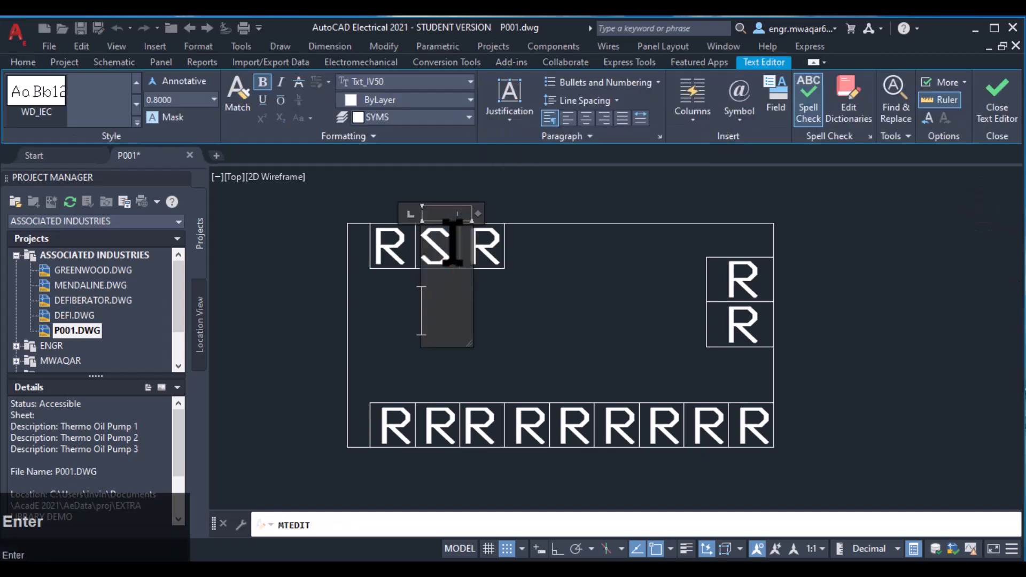
left_click(488, 211)
Change the label in the third cell of the upper strip to T
left_click(486, 247)
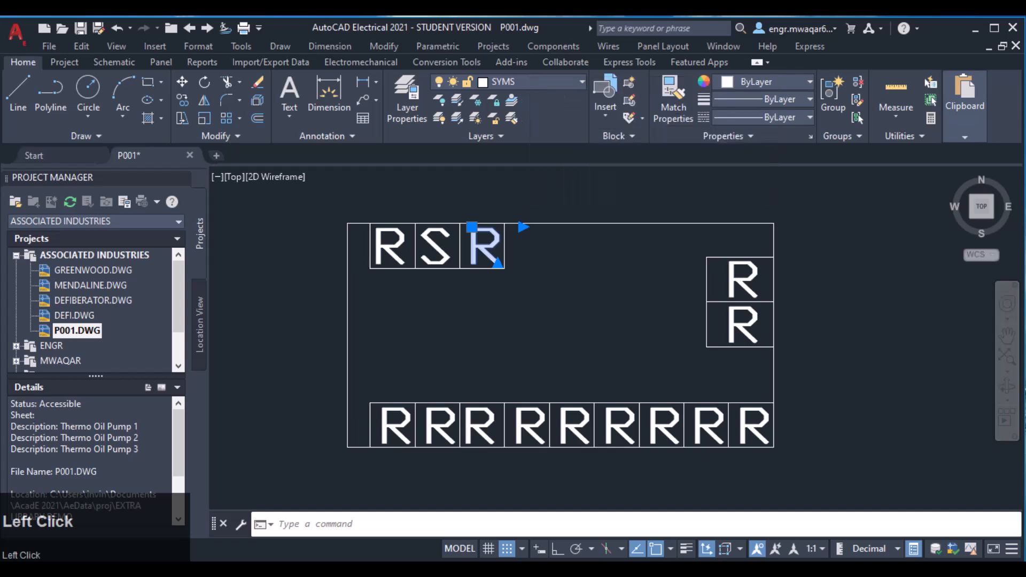
double_click(485, 247)
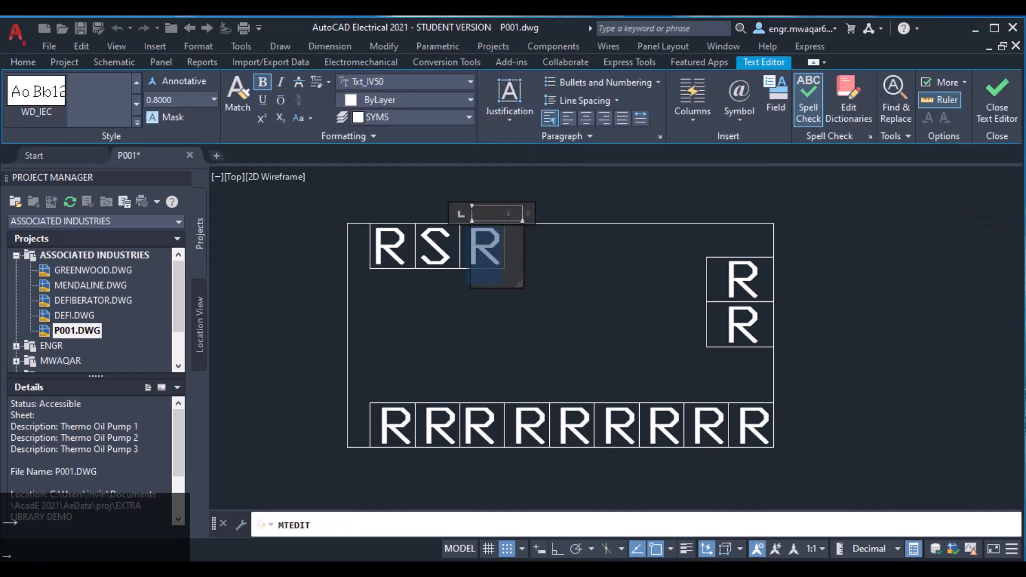
type("T")
left_click(504, 486)
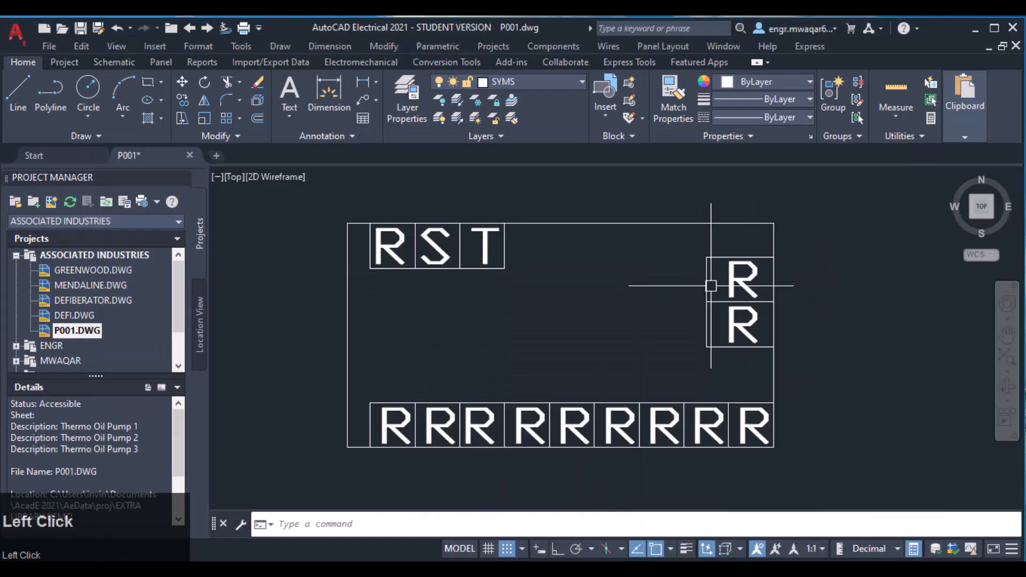
Change the label in the upper of the two right-hand cells to R03C
left_click(746, 278)
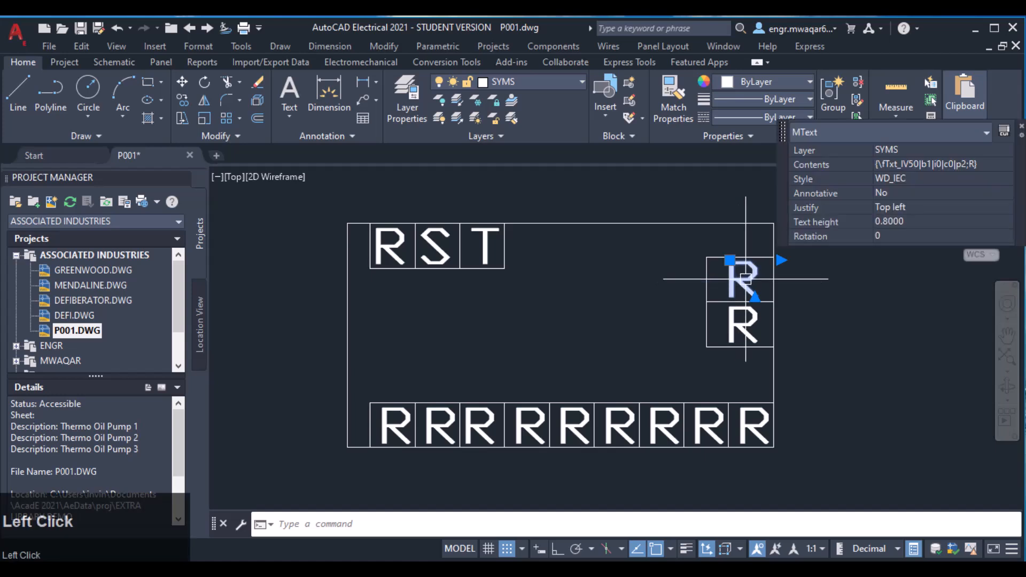
double_click(745, 278)
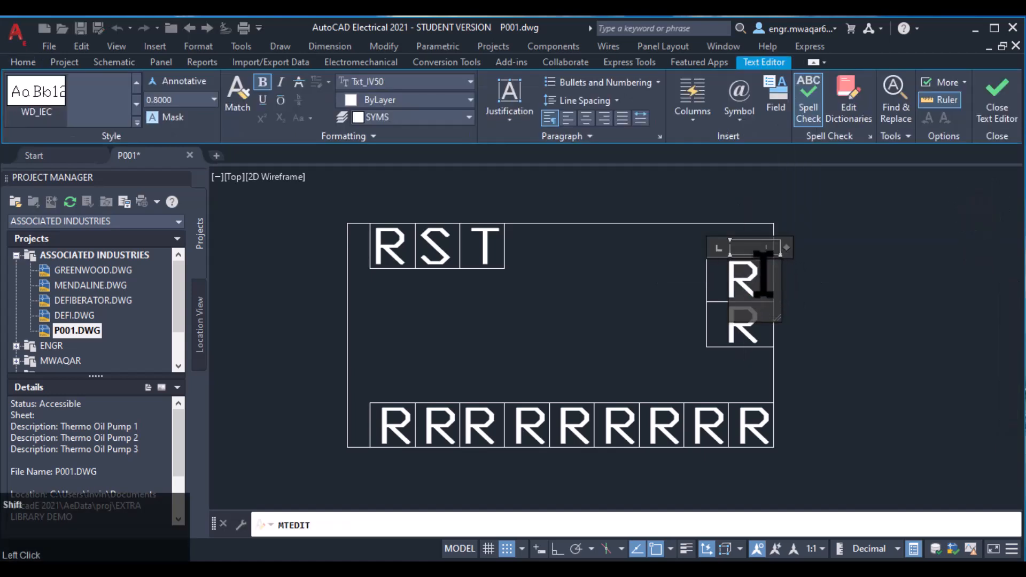
type("03C")
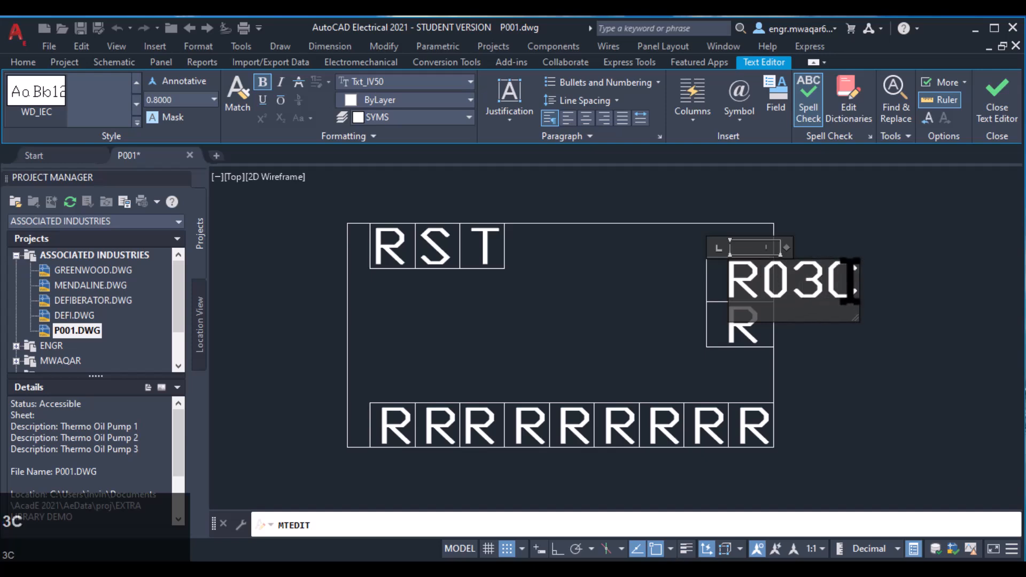
Set the R03C label's text height to 0.4 and move the label so it fits inside its cell
left_click_drag(850, 281, 141, 102)
type("0.5")
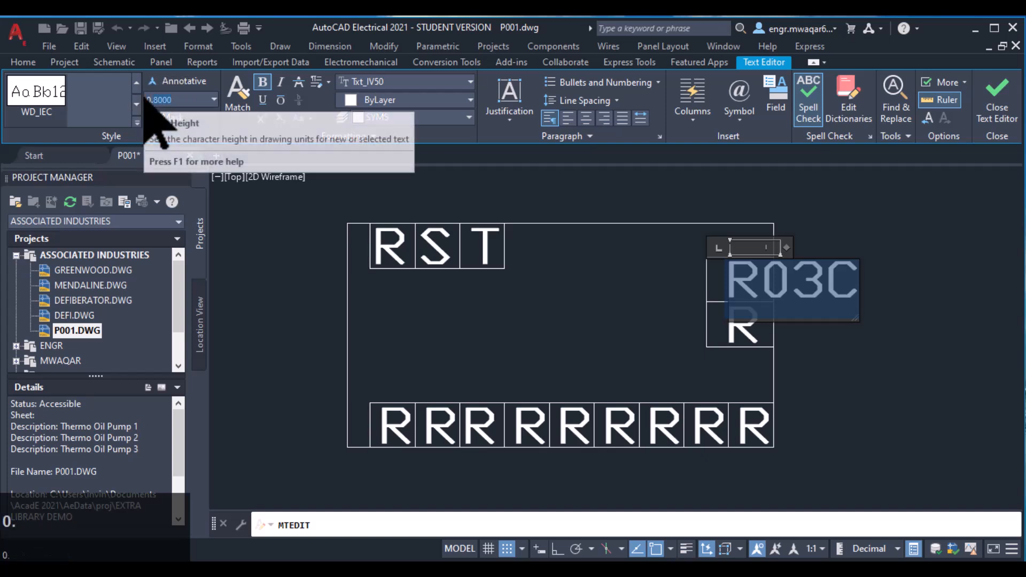
key("Return")
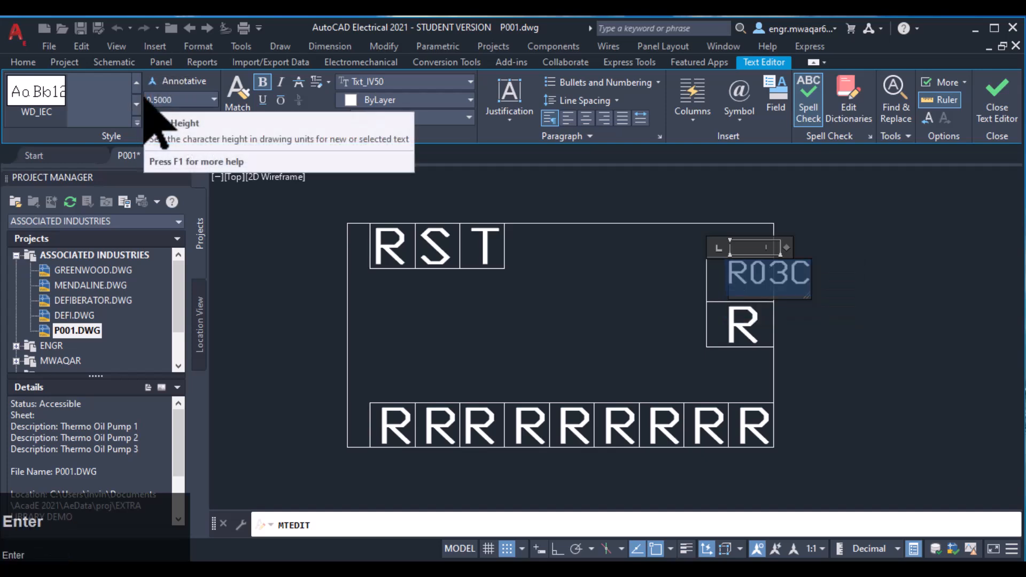
left_click_drag(171, 103, 134, 78)
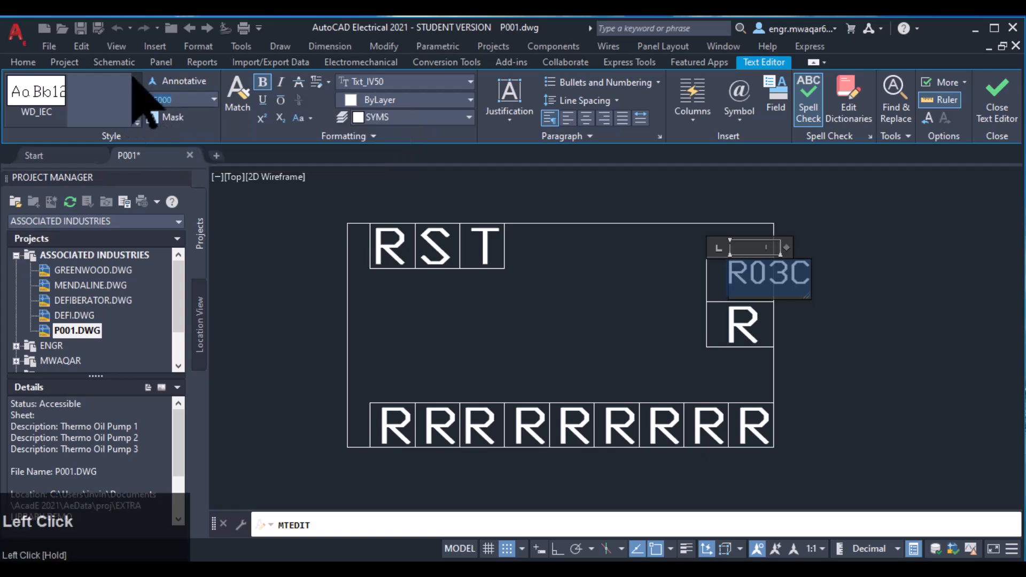
key("Return")
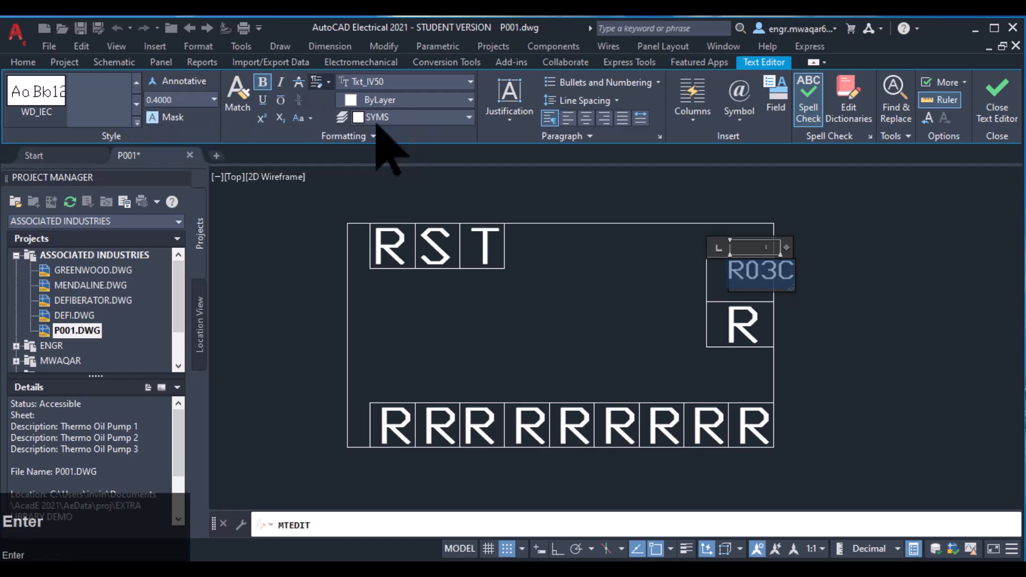
left_click(782, 270)
left_click(724, 267)
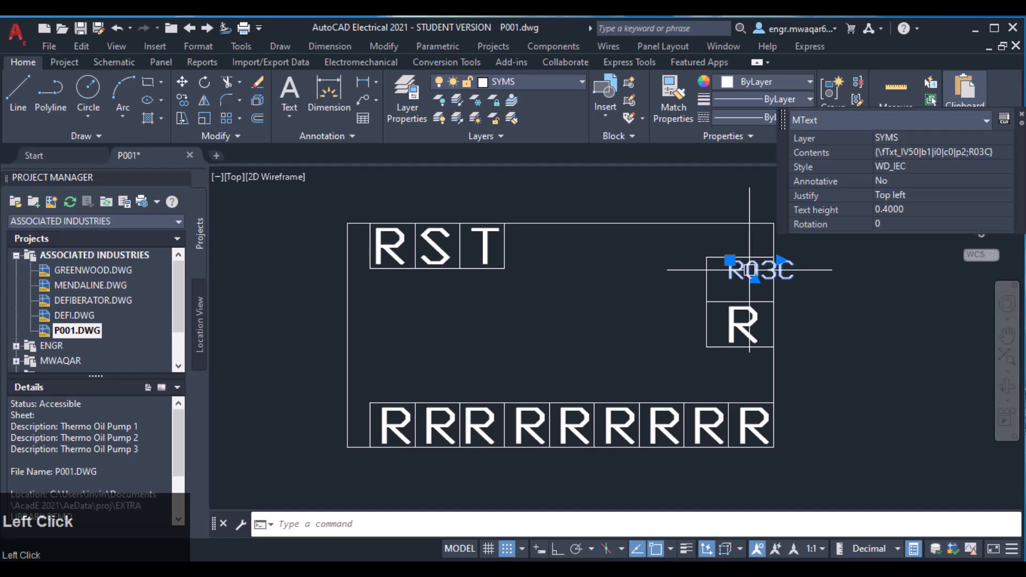
mouse_move(725, 267)
left_mouse_down()
mouse_move(730, 293)
mouse_move(731, 281)
left_mouse_up()
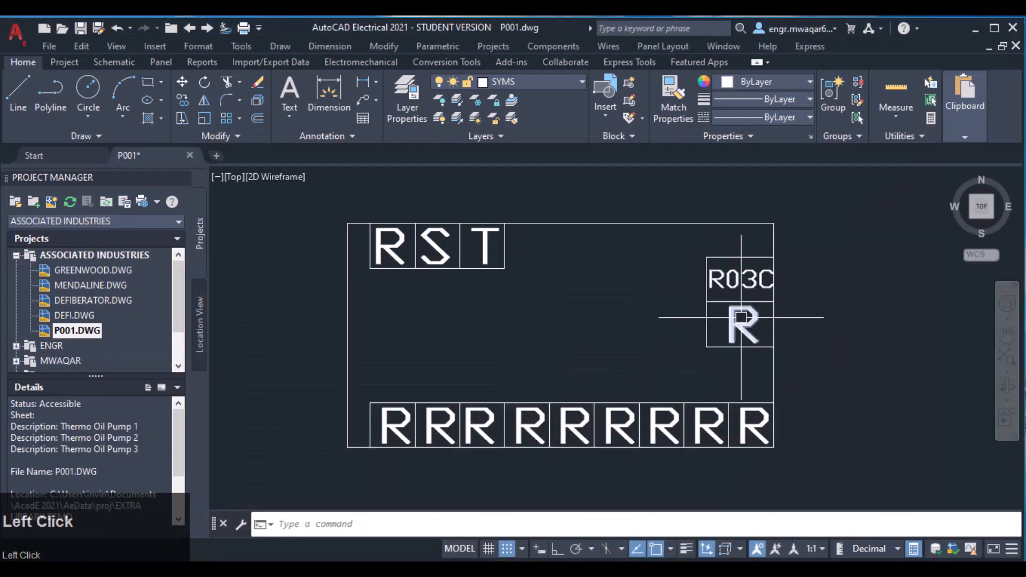
Replace the R label in the lower right-hand cell with a copy of the R03C label and end the Copy command
left_click(742, 318)
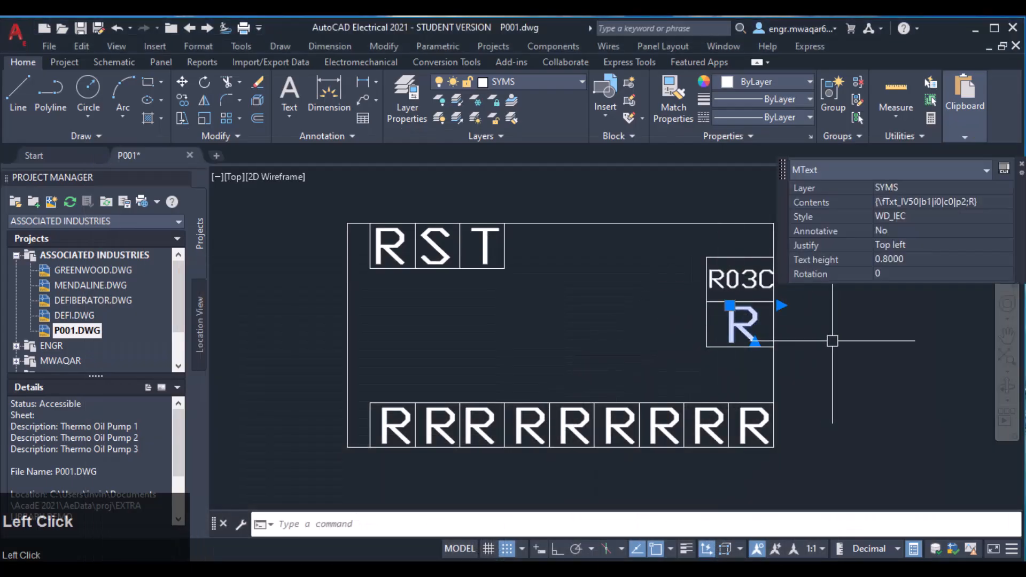
key("Delete")
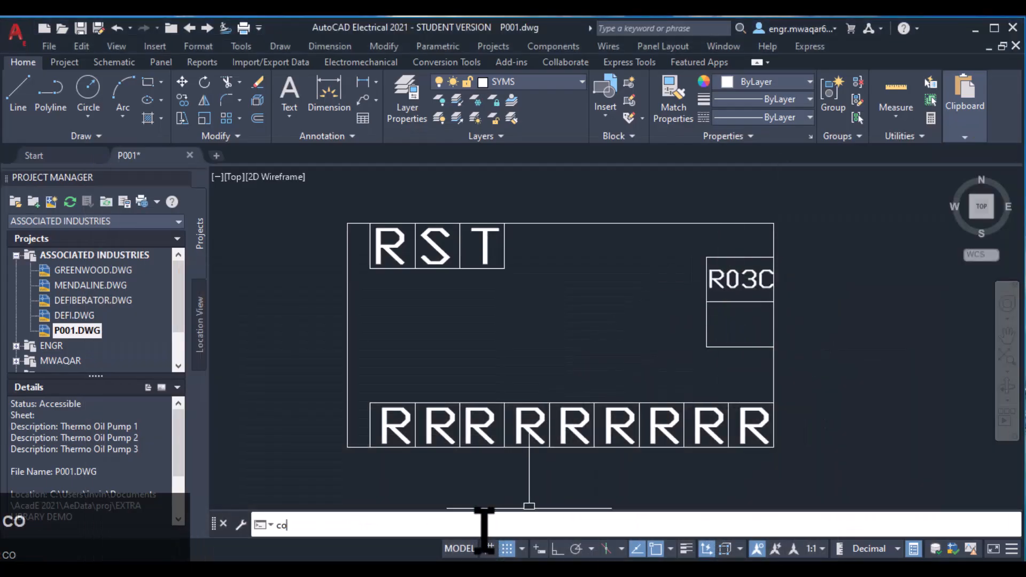
key("Return")
left_click(731, 289)
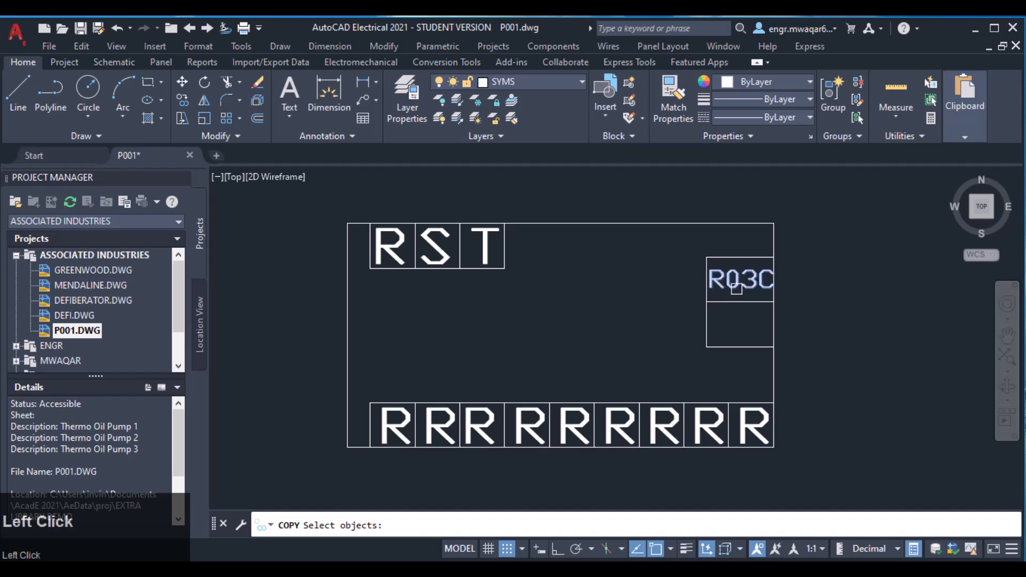
key("Return")
left_click(740, 279)
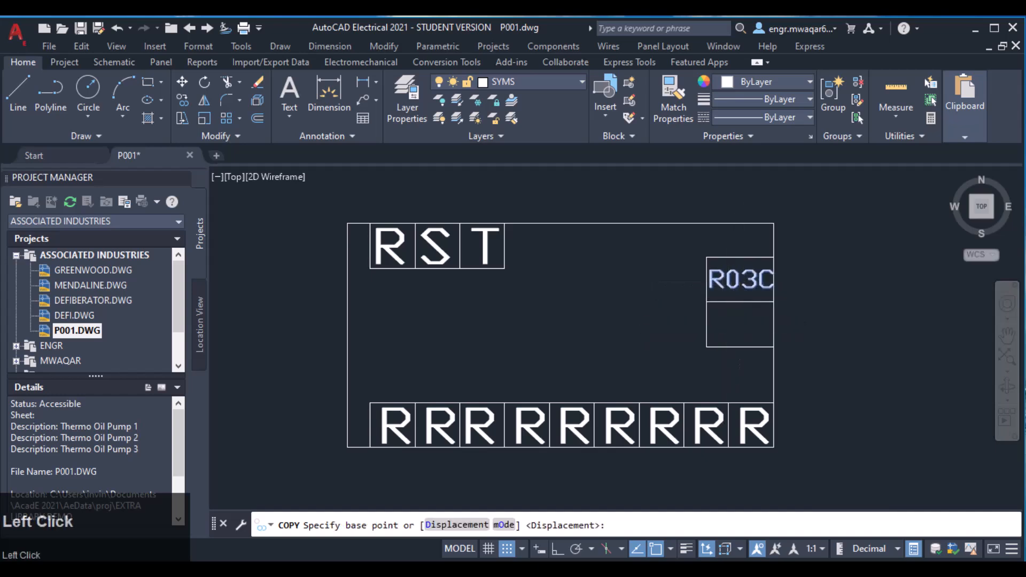
left_click(749, 324)
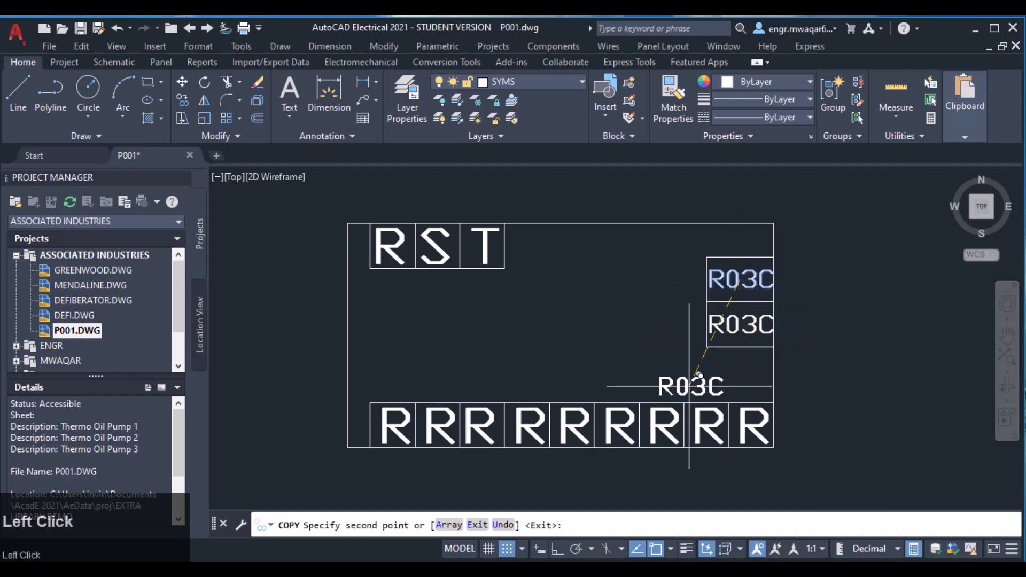
key("Escape")
Change the copied label in the lower right-hand cell to R03B
left_click(744, 347)
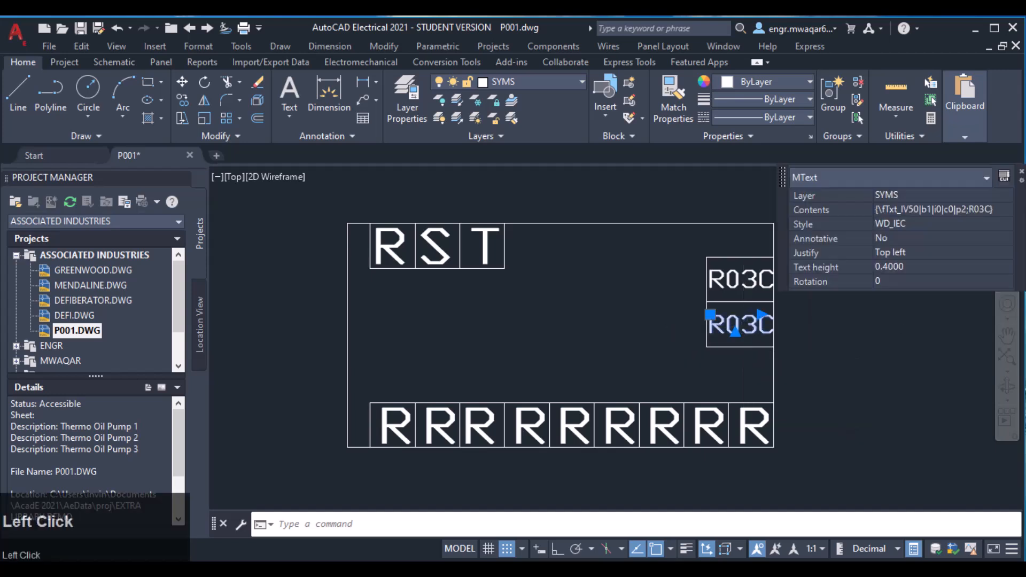
double_click(767, 325)
left_click_drag(757, 325, 816, 320)
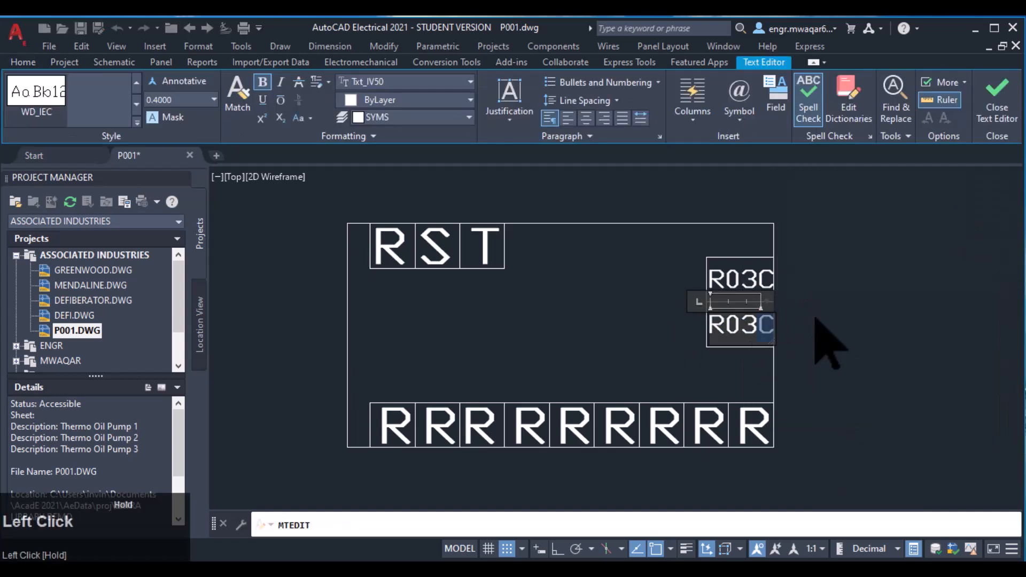
type("B")
left_click(829, 337)
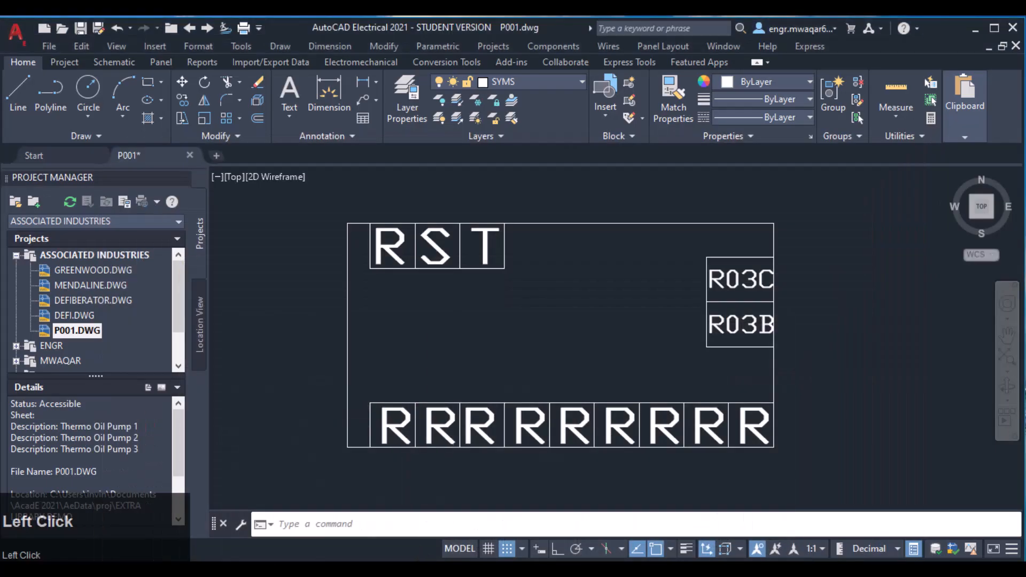
Change the label in the first cell of the lower strip to U
left_click(395, 426)
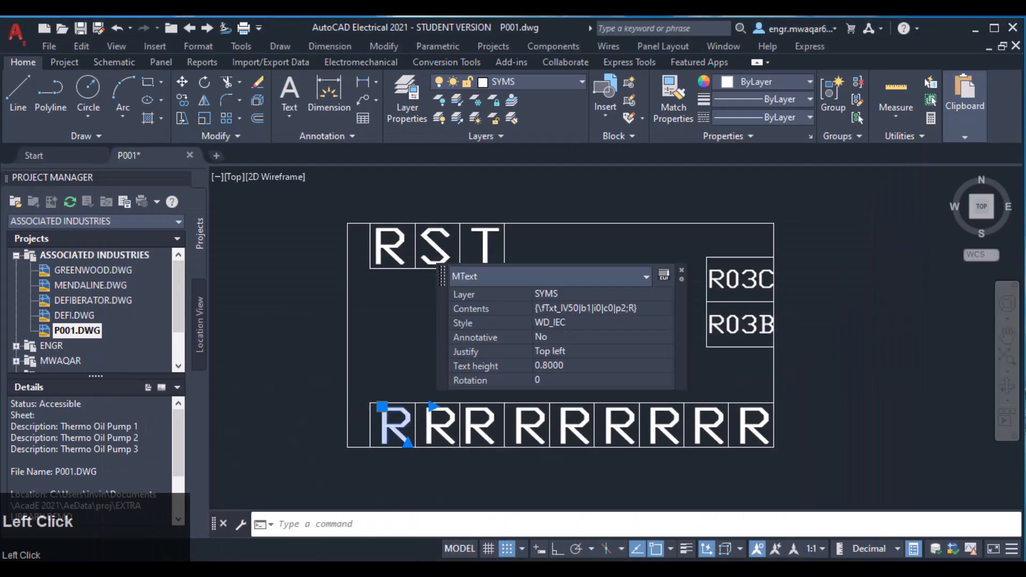
double_click(439, 444)
key("shift+Left")
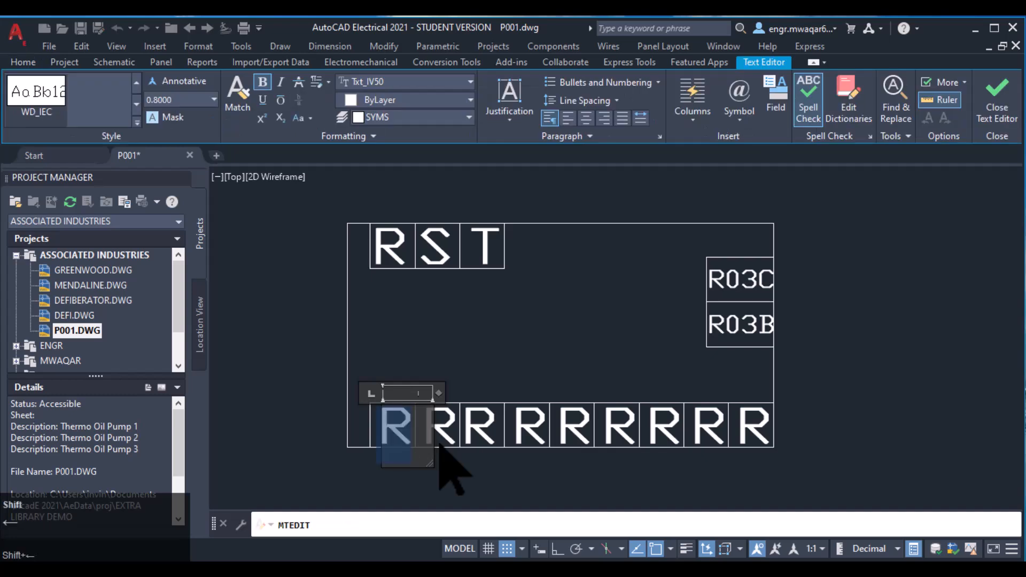
left_click(443, 431)
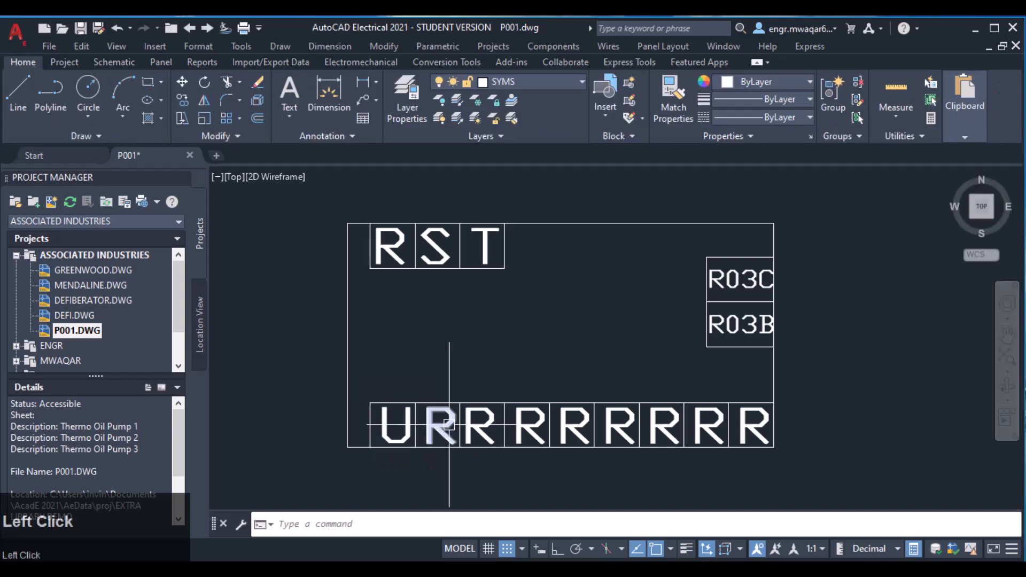
Change the label in the second cell of the lower strip to V
left_click(444, 425)
double_click(458, 425)
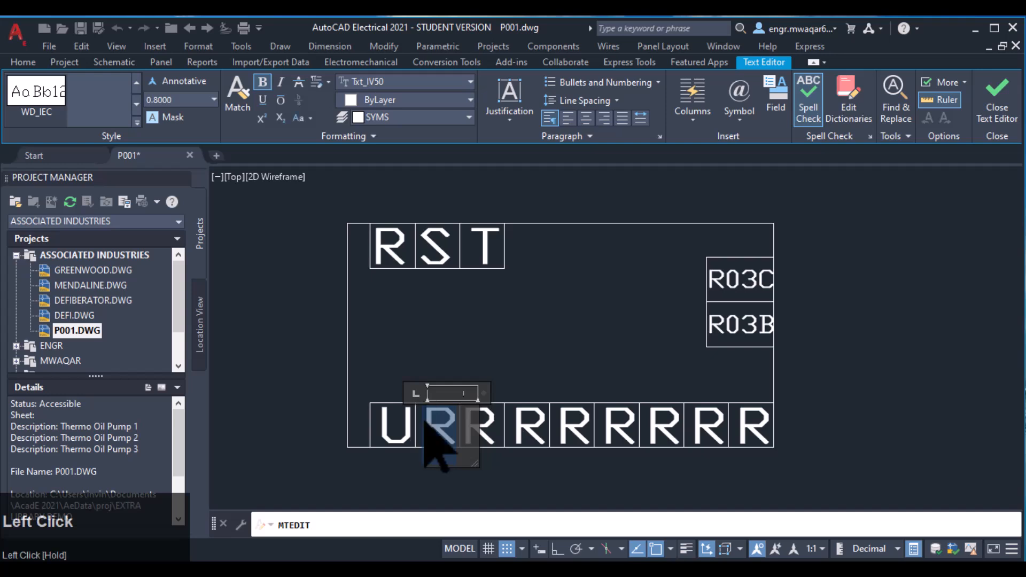
type("V")
left_click(503, 478)
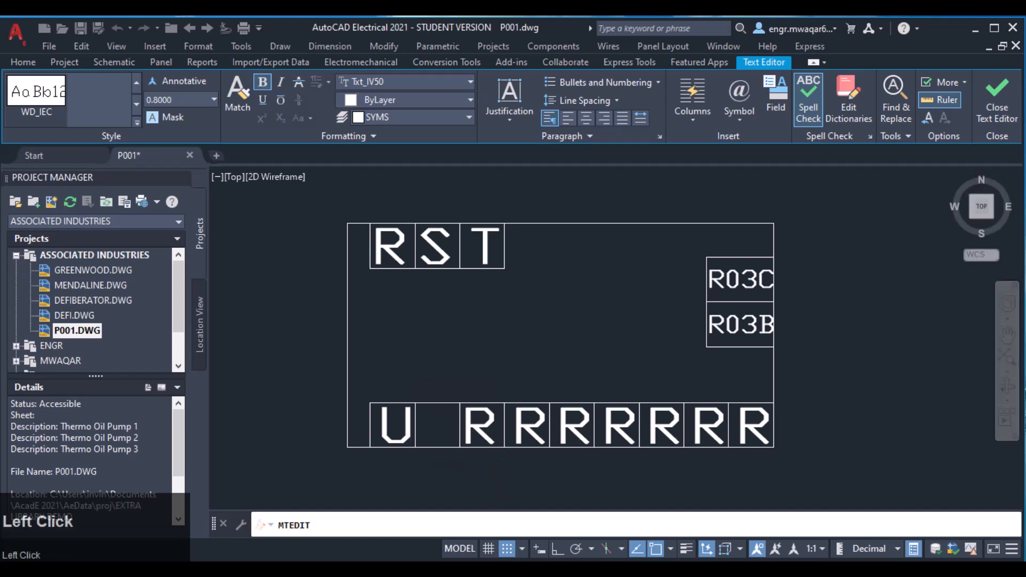
Change the label in the third cell of the lower strip to W
left_click(481, 428)
double_click(480, 426)
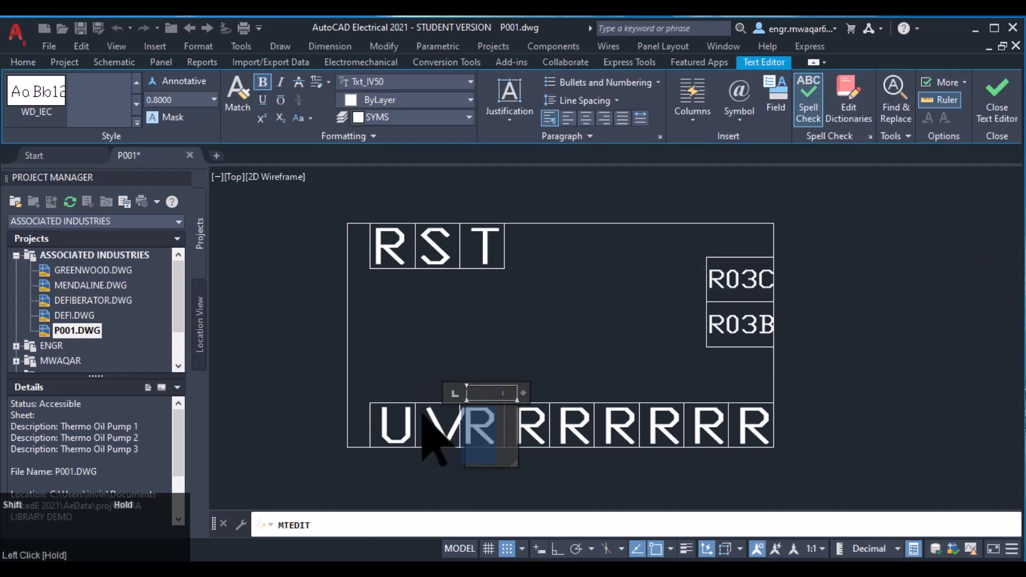
type("W")
left_click(450, 475)
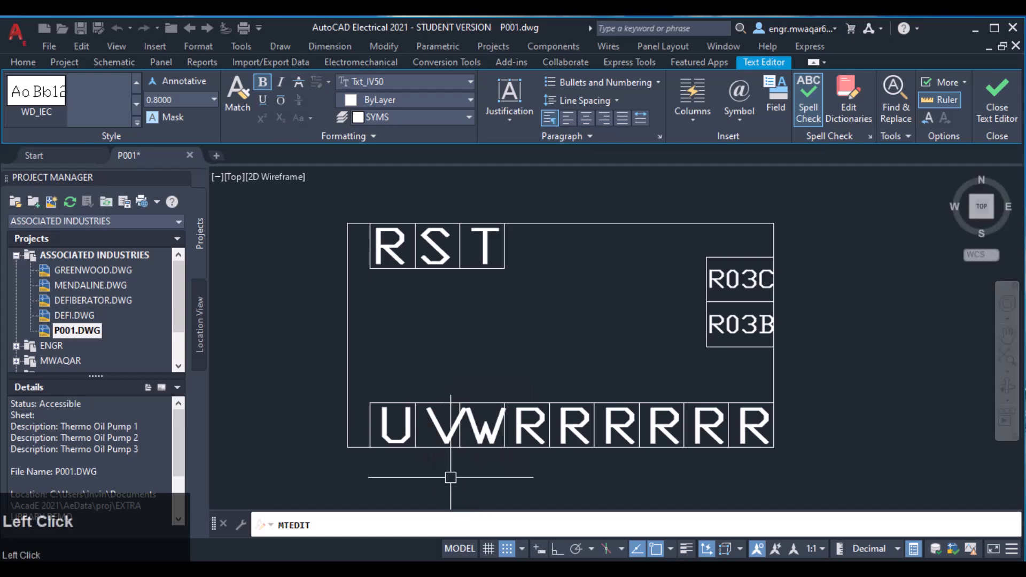
Nudge the V and W labels so they sit within their cells of the lower strip
left_click(433, 441)
double_click(440, 432)
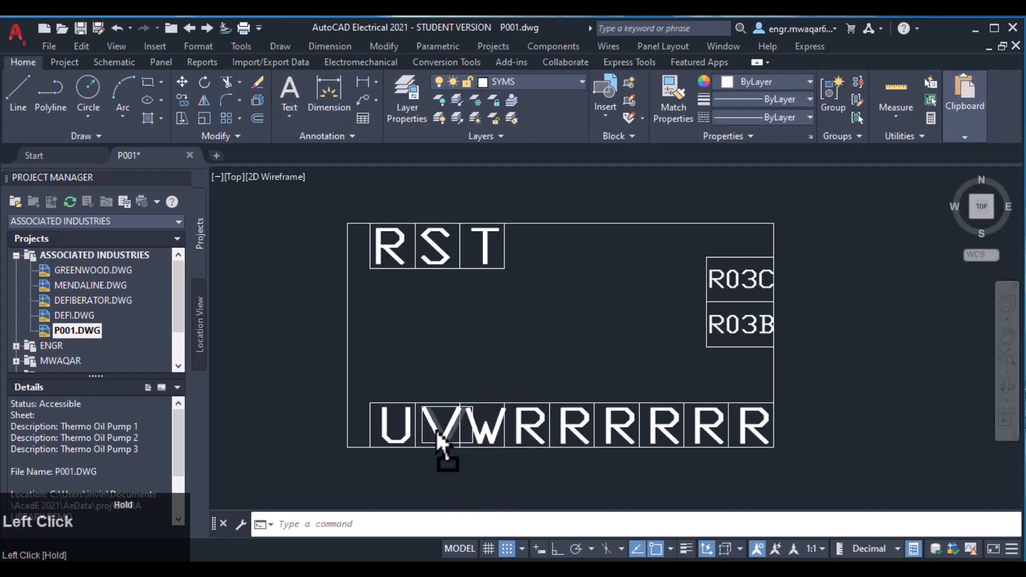
left_click(476, 428)
double_click(475, 429)
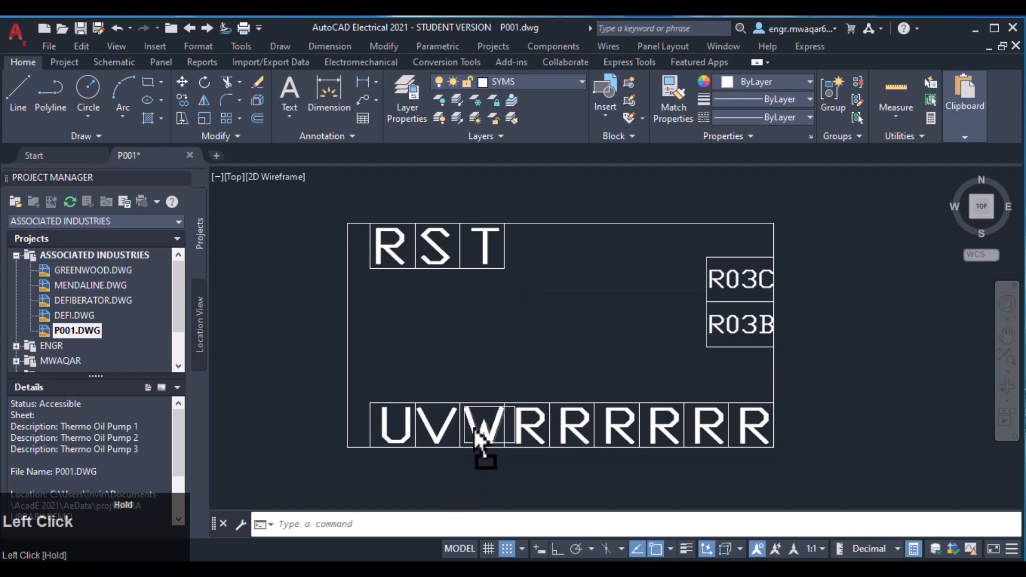
Delete the R label in the fourth cell of the lower strip, leaving the W label in place
left_click(490, 428)
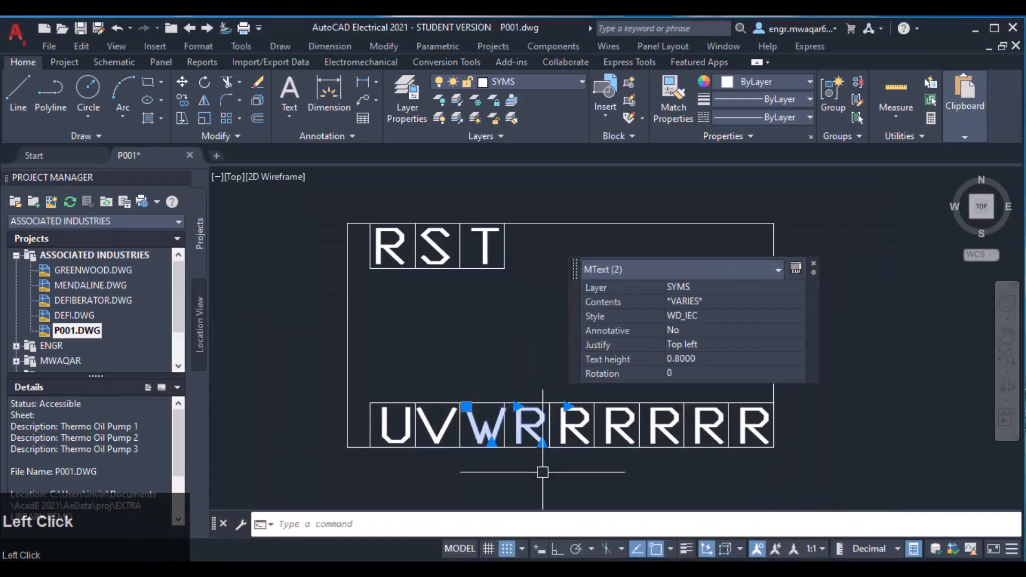
key("Delete")
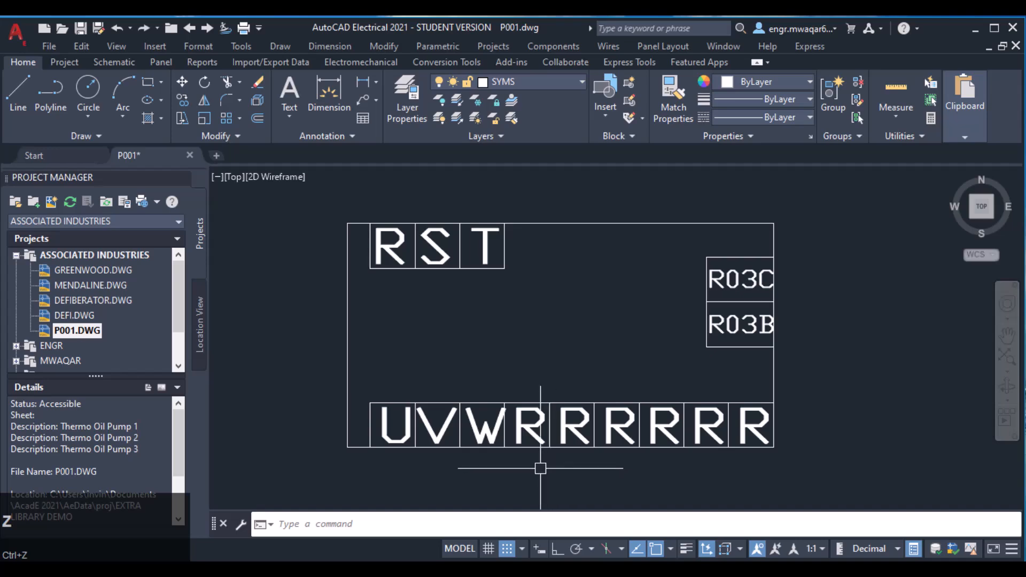
left_click(539, 431)
key("Delete")
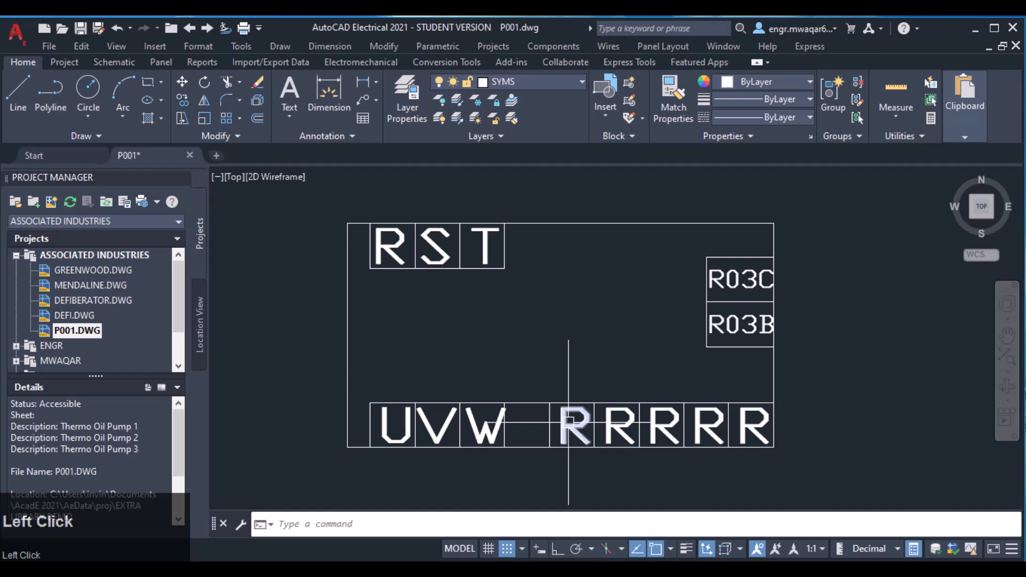
Change the label in the fifth cell of the lower strip to 24V and set its text height to 0.4
double_click(569, 422)
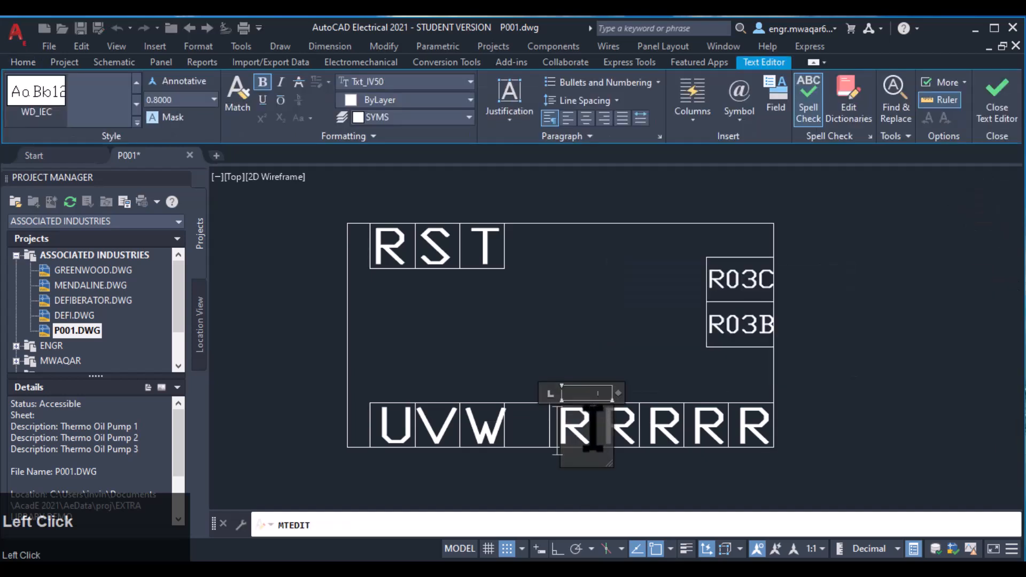
left_click_drag(595, 431, 475, 439)
type("24V")
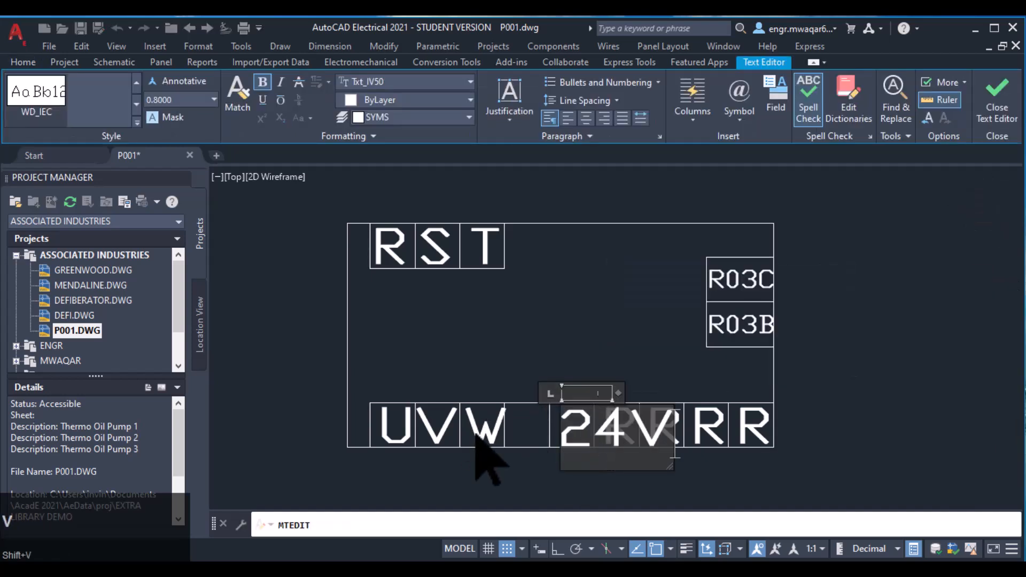
left_click_drag(669, 423, 520, 419)
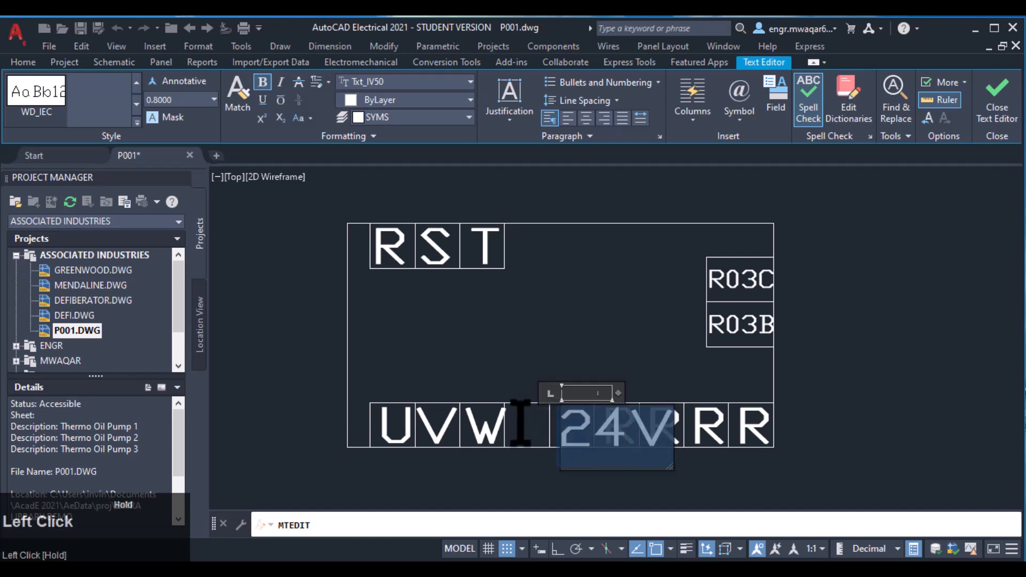
left_click(214, 100)
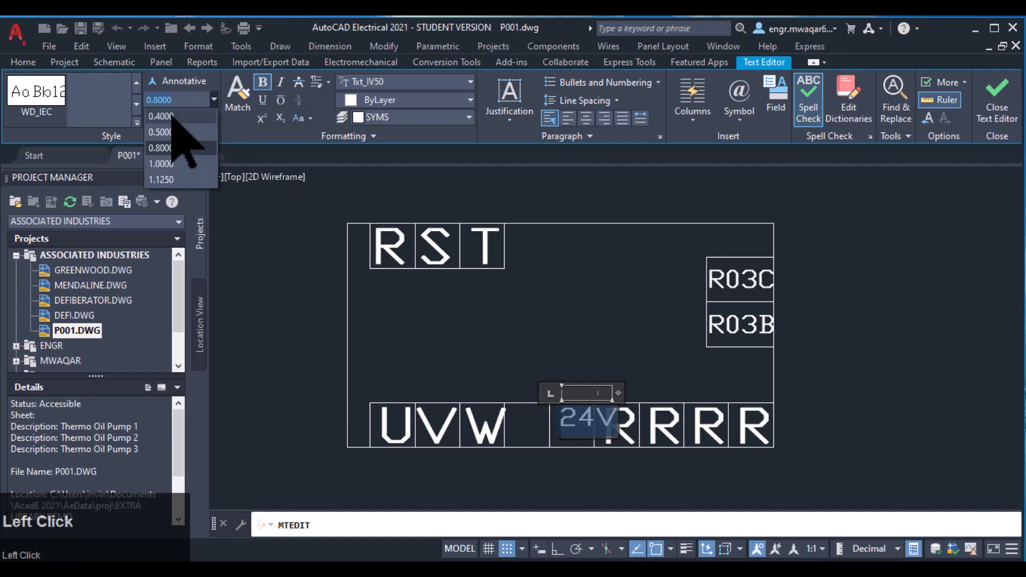
left_click(166, 126)
Move the 24V label down and to the left, toward the middle of the lower strip's height
left_click_drag(588, 419, 571, 424)
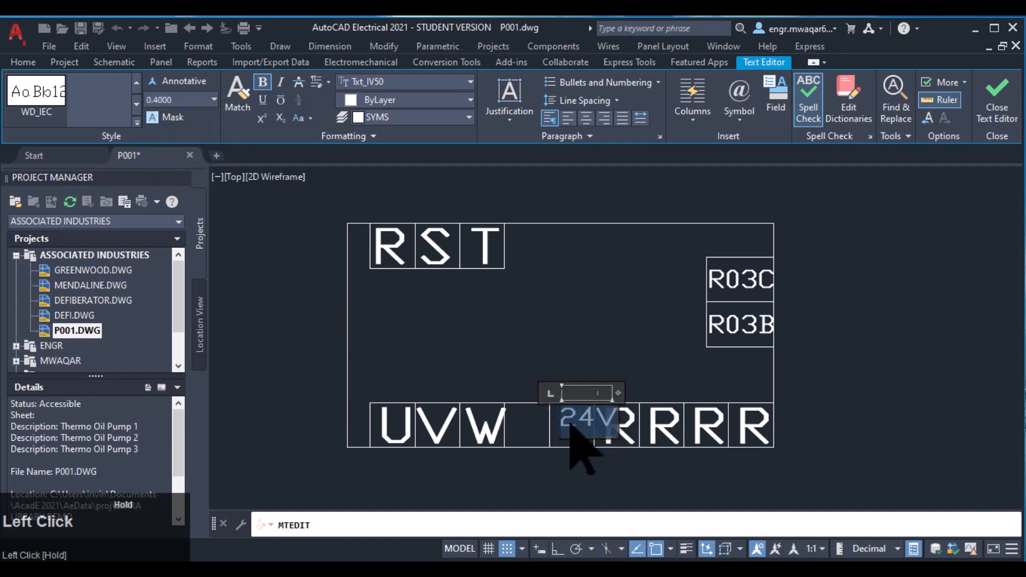
left_click(597, 468)
left_click(579, 419)
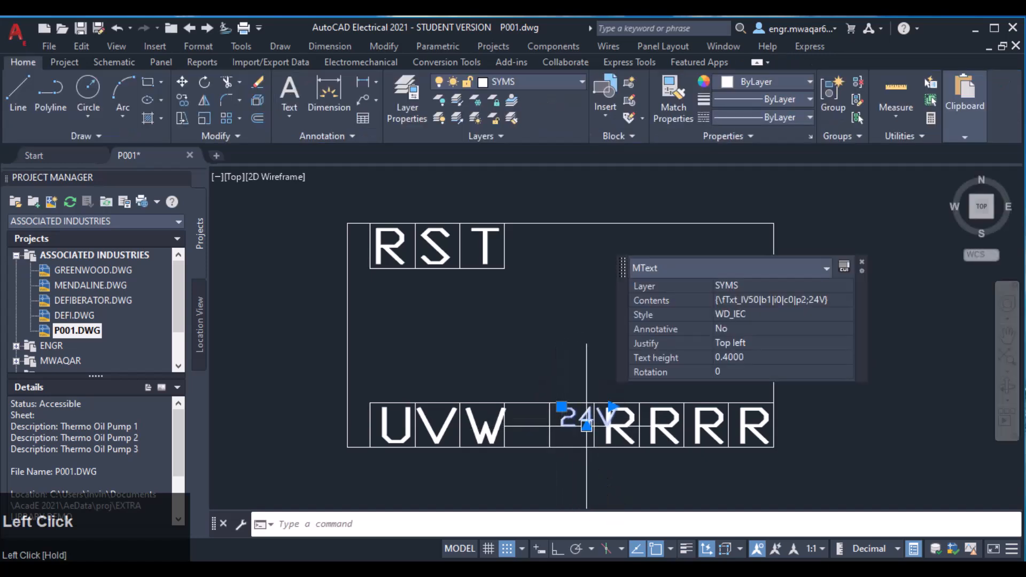
left_click_drag(559, 431, 573, 430)
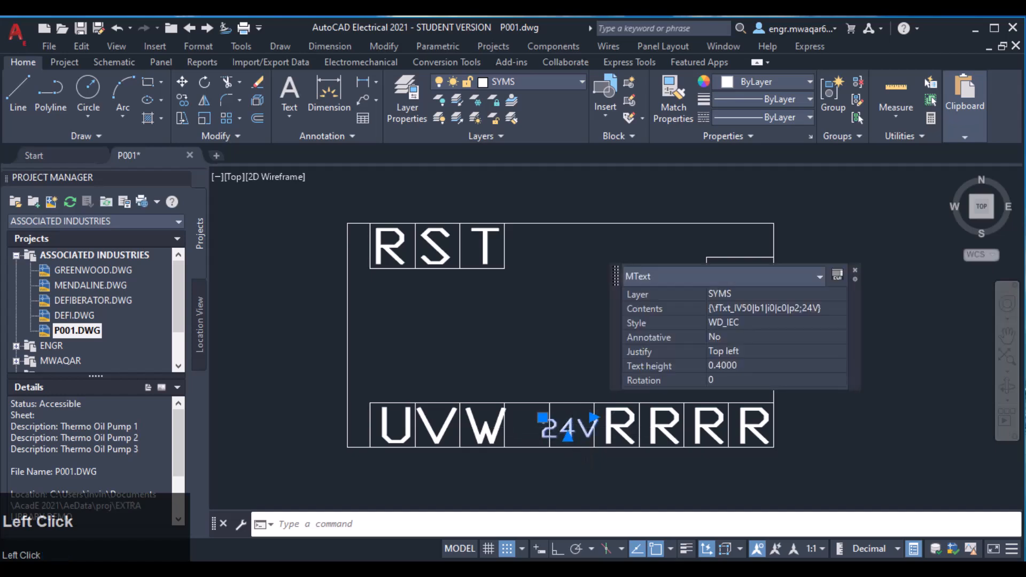
Change the font of the 24V label in the lower strip to times
double_click(590, 429)
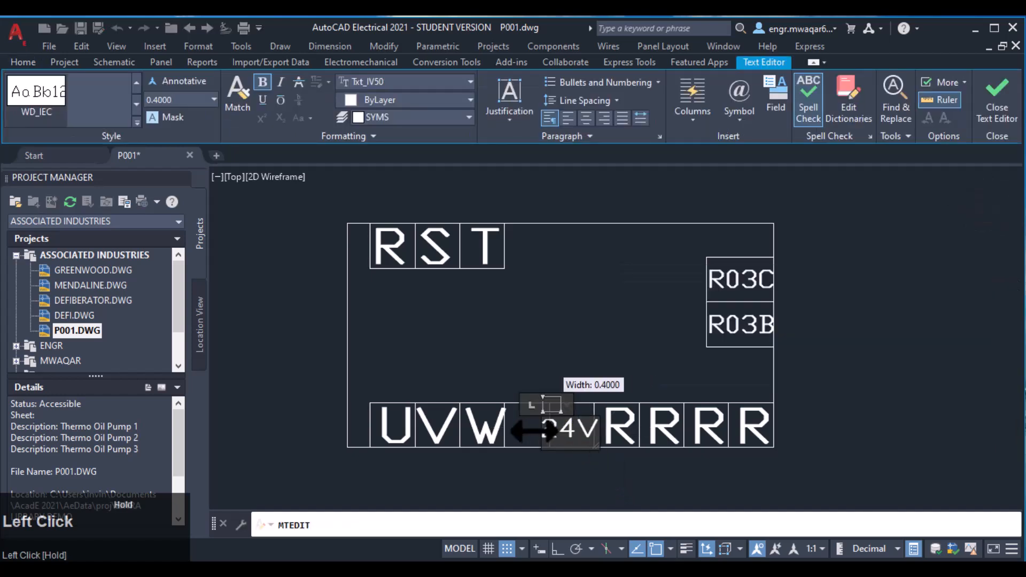
left_click_drag(594, 428, 470, 247)
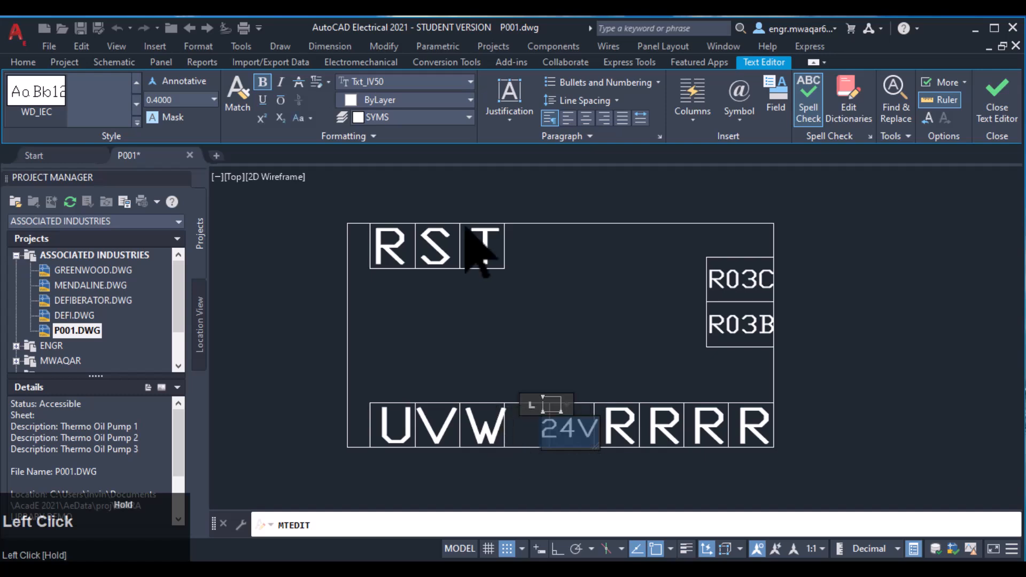
left_click(470, 82)
scroll(414, 102, "up", 8)
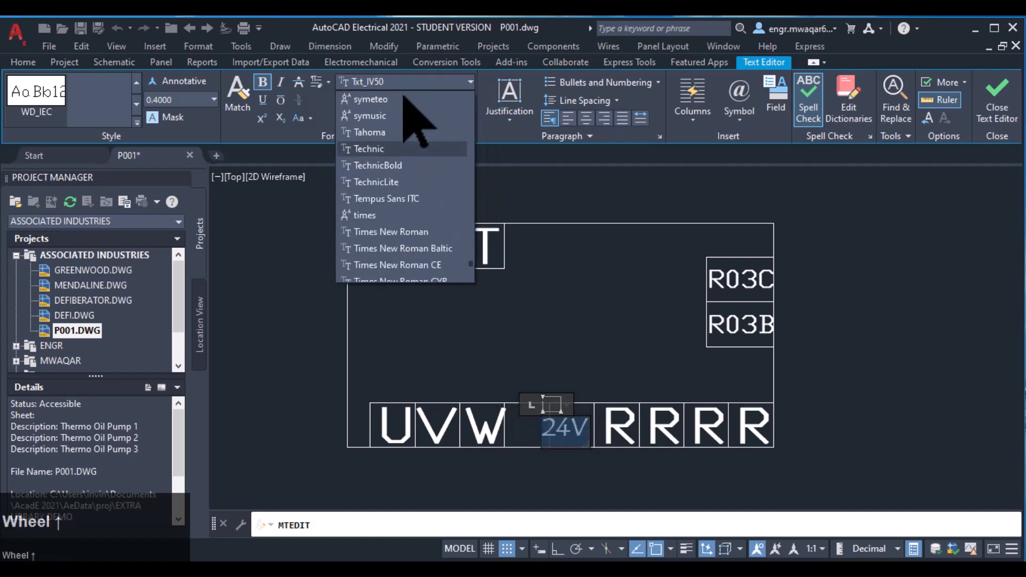
scroll(408, 145, "down", 2)
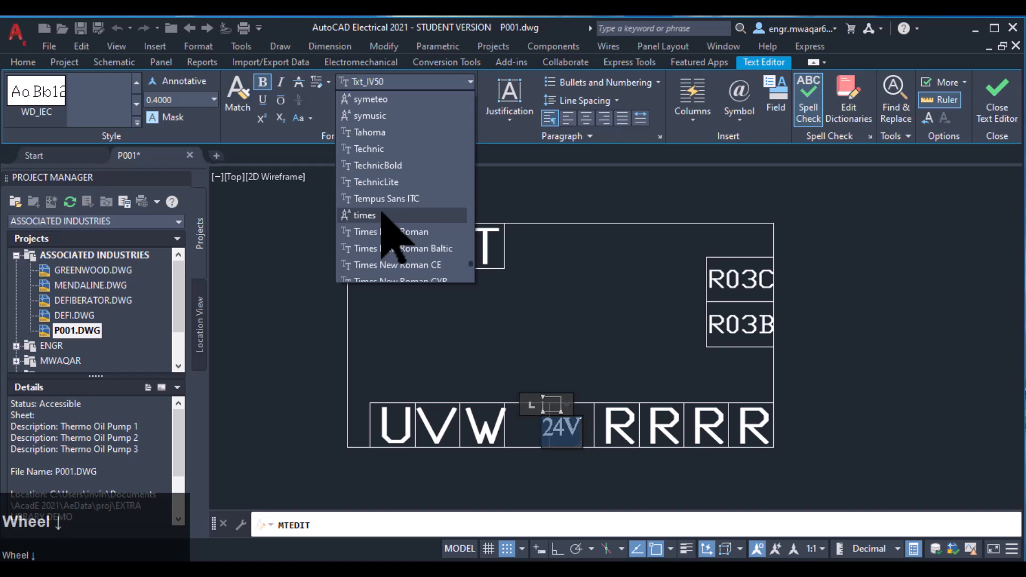
left_click(383, 216)
left_click(591, 476)
Move the 24V label so it sits within the fifth cell of the lower strip
left_click(555, 425)
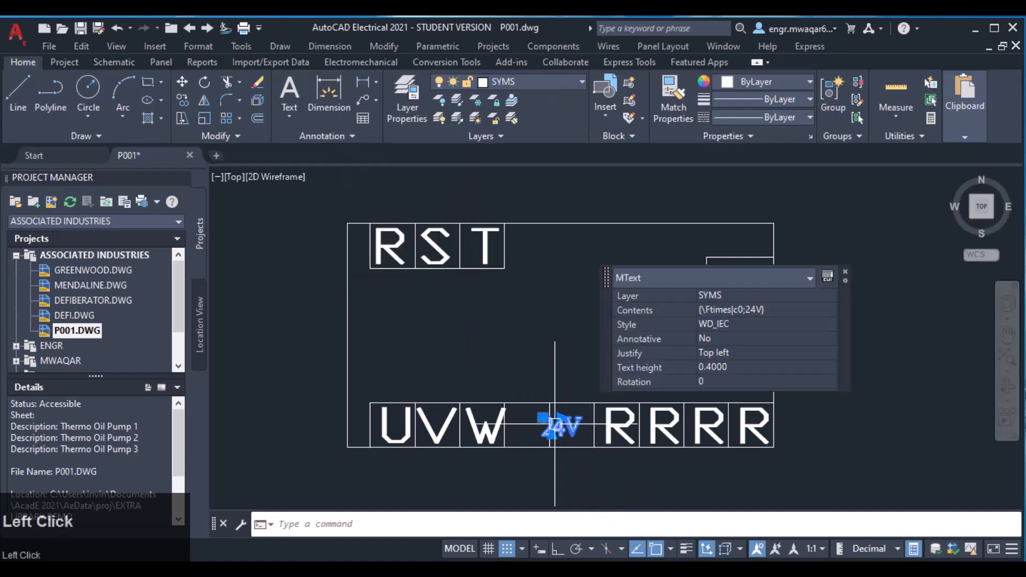
mouse_move(555, 425)
left_mouse_down()
mouse_move(574, 426)
mouse_move(567, 424)
left_mouse_up()
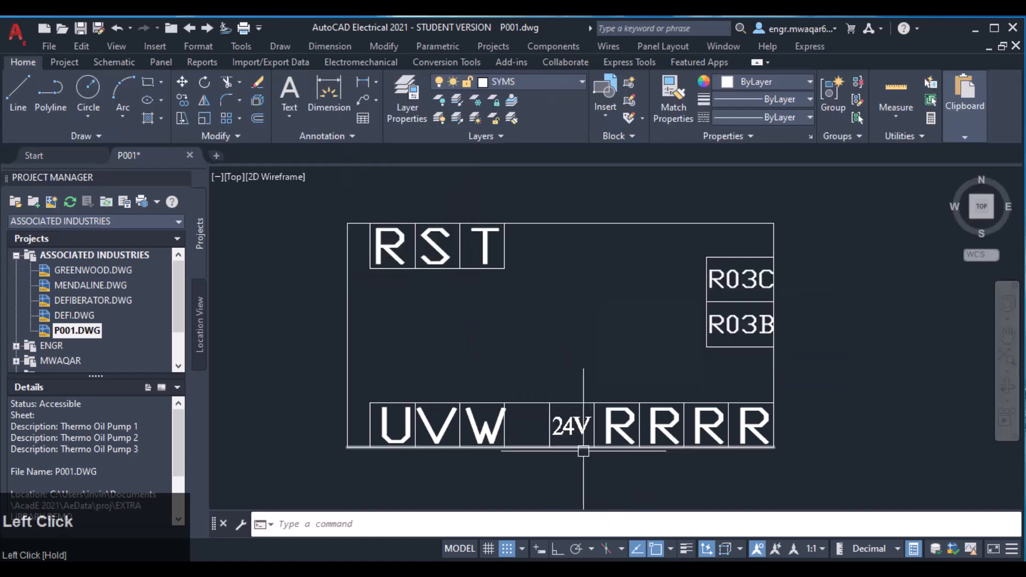
left_click(585, 468)
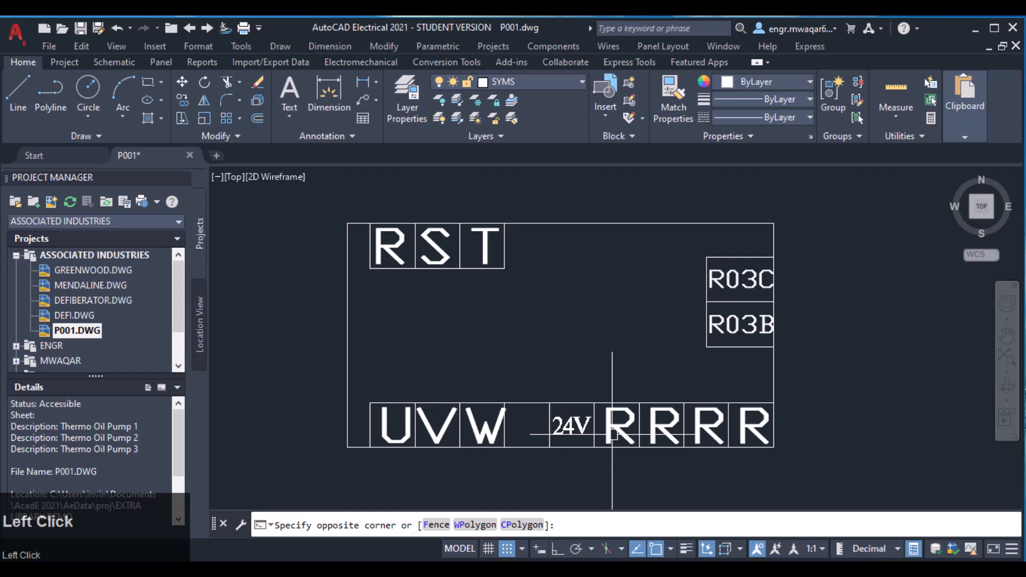
left_click(613, 434)
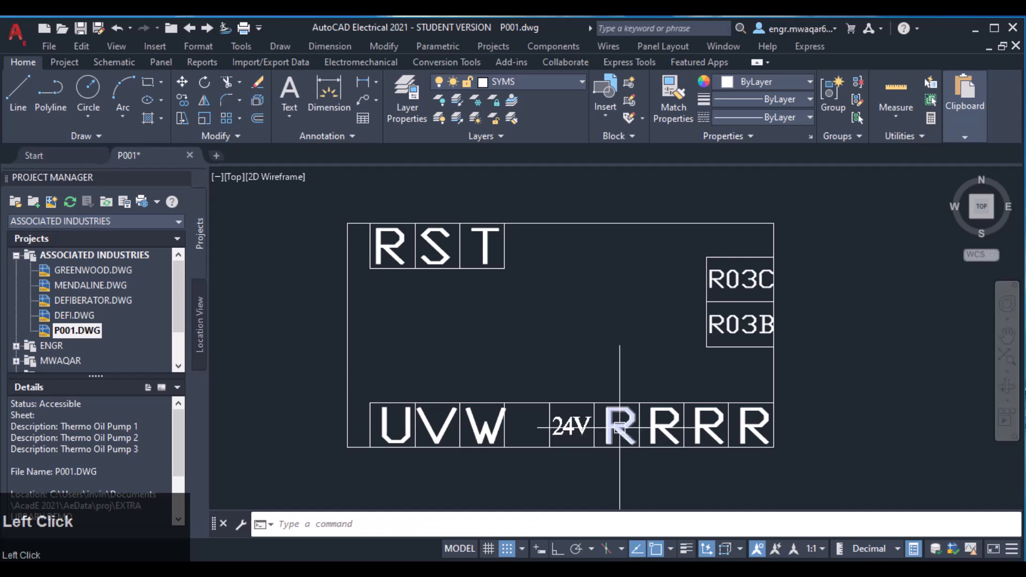
Change the label in the sixth cell of the lower strip to DL1 and set its text height to 0.4
double_click(623, 427)
left_click_drag(640, 425, 550, 428)
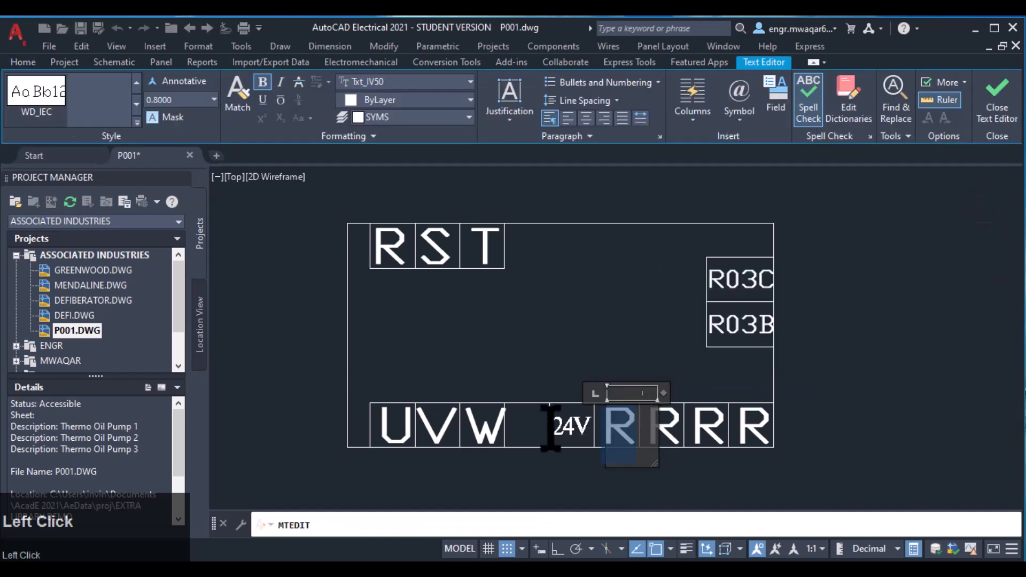
type("D")
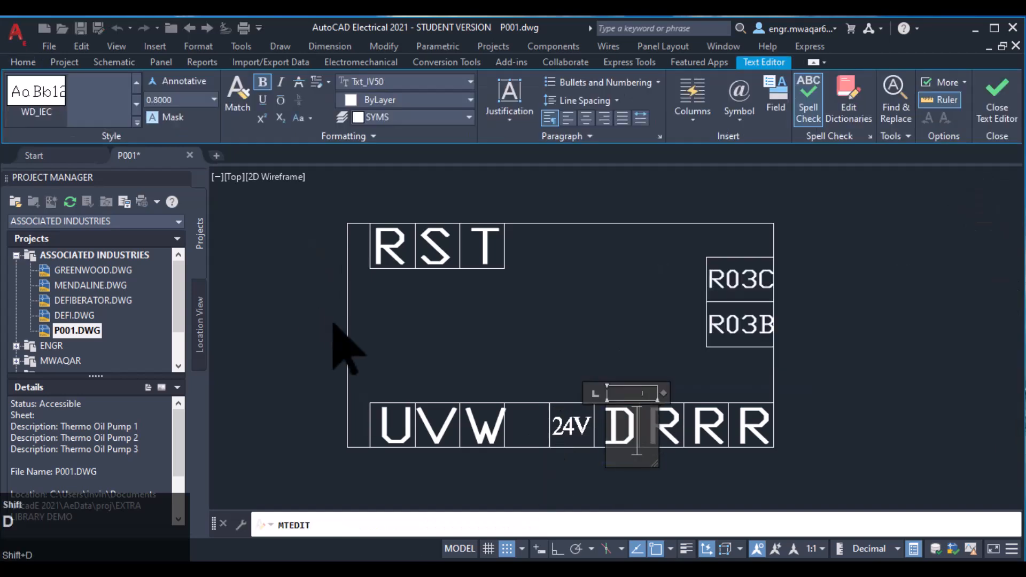
type("L1")
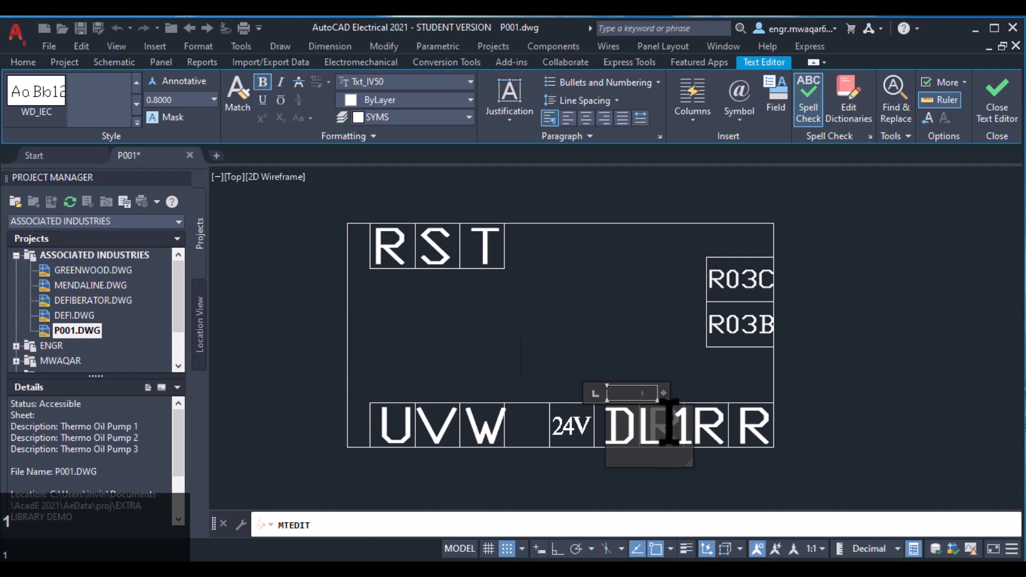
left_click_drag(673, 420, 605, 425)
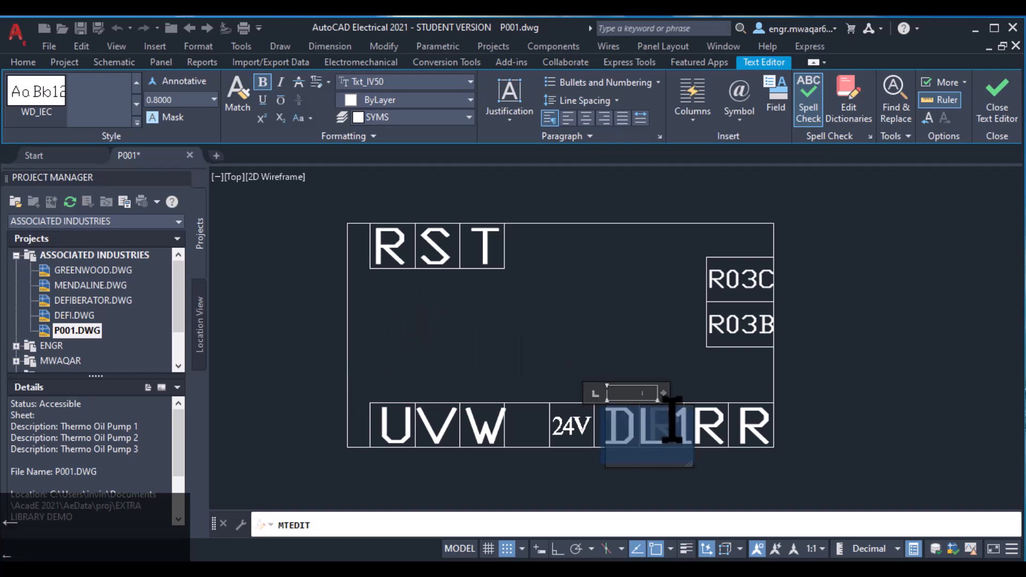
left_click(205, 100)
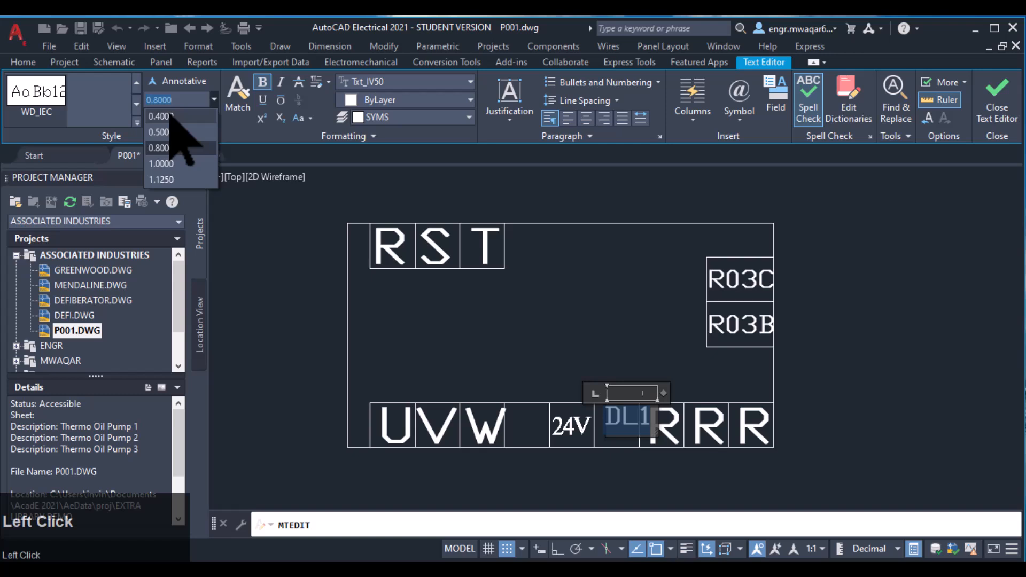
left_click(172, 116)
Set the DL1 label's font to times and move it to fit within the sixth cell of the lower strip
left_click(470, 82)
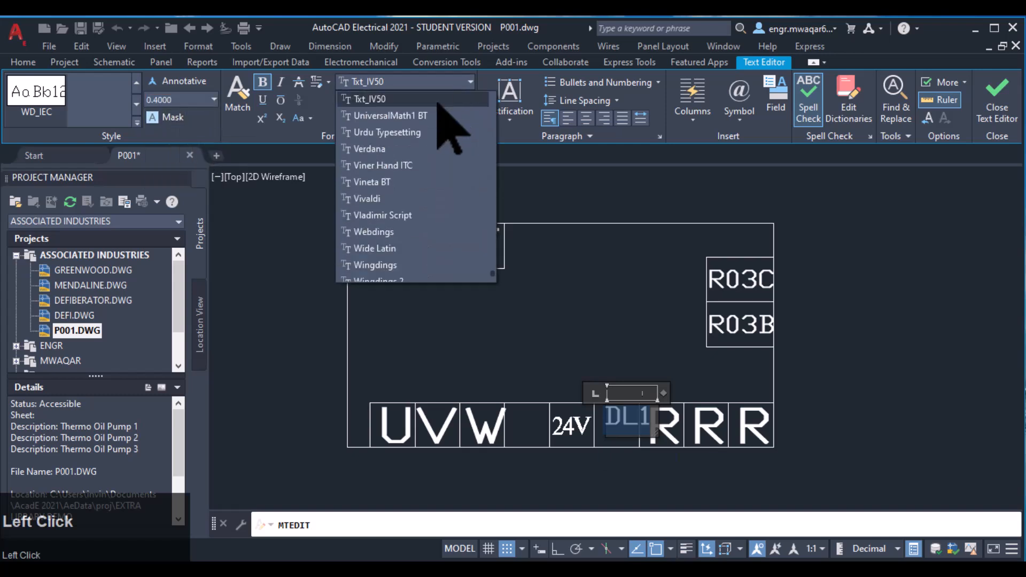
scroll(387, 161, "up", 6)
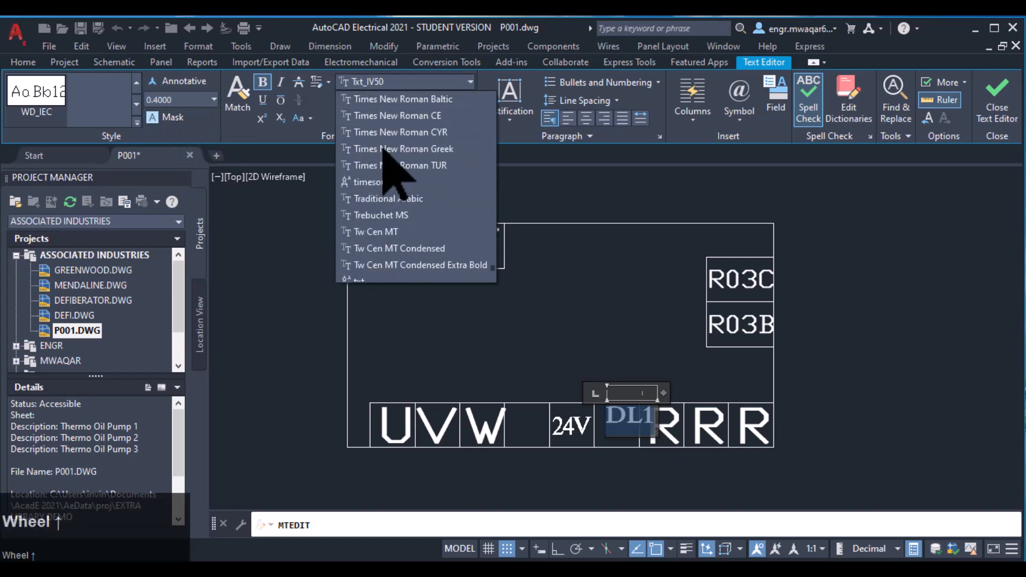
left_click(384, 166)
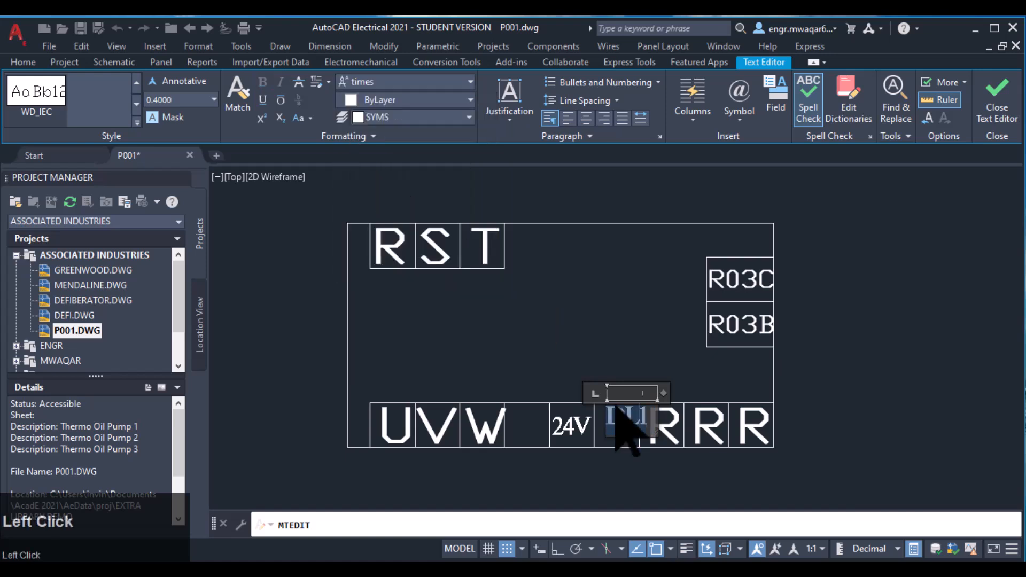
left_click(630, 442)
left_click(624, 416)
left_click_drag(624, 416, 634, 435)
Delete the R labels in the last three cells of the lower strip
left_click(664, 419)
left_click(710, 423)
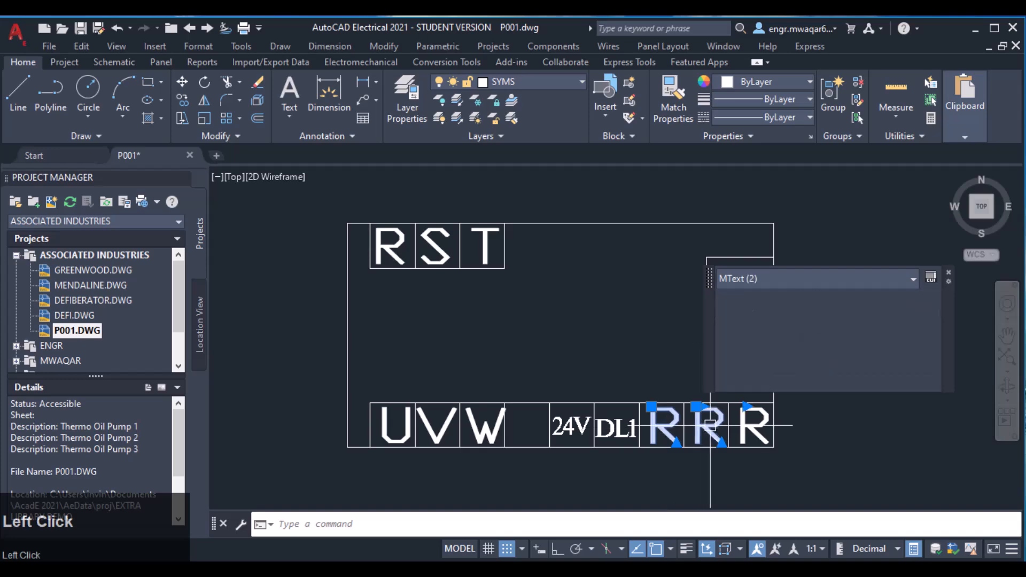
left_click(755, 424)
key("Delete")
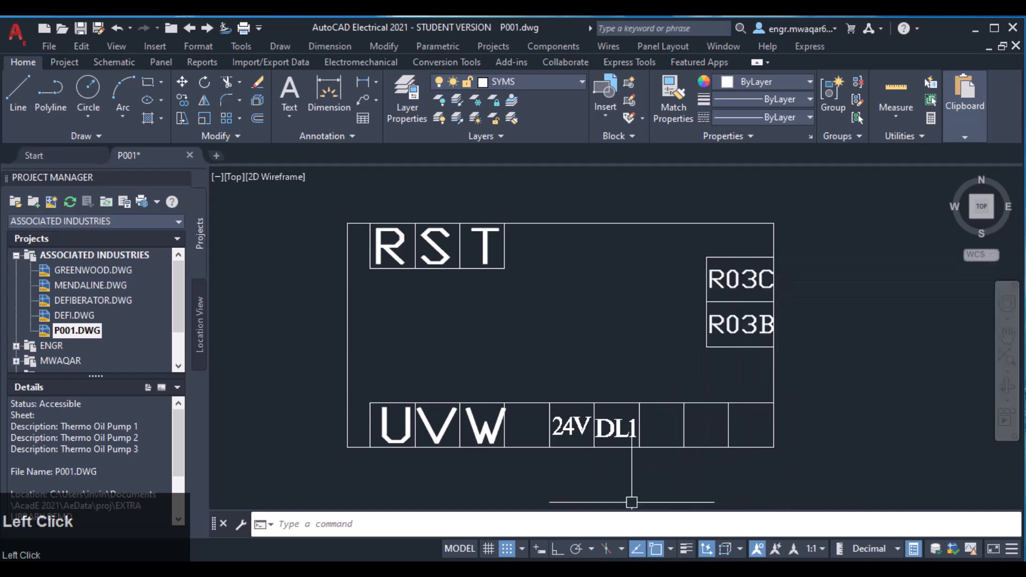
Check the terminal labels in 21aKC.pdf and correct the label in the lower strip's sixth cell to DI1
key("alt+Tab")
key("alt+Tab")
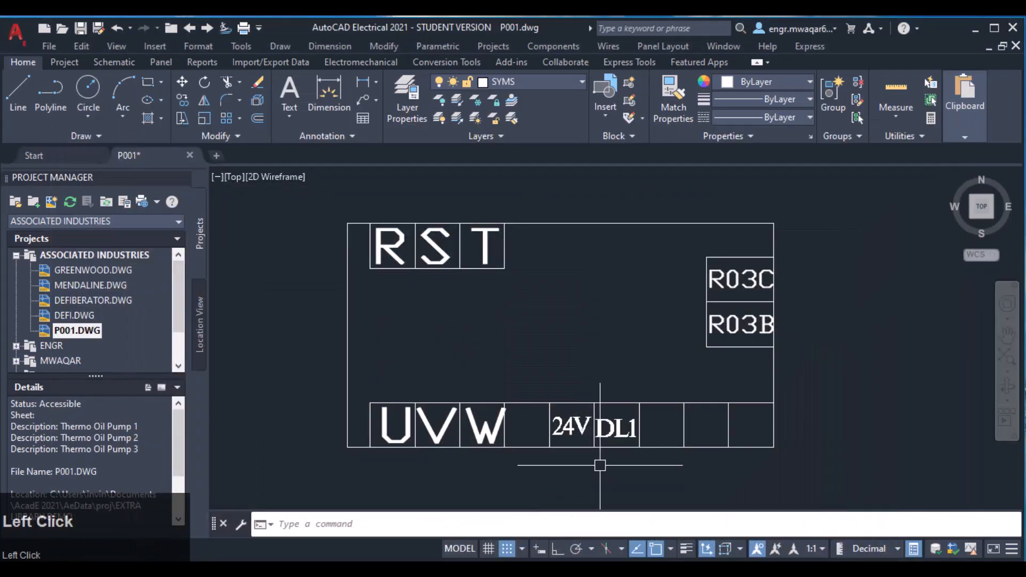
key("alt+Tab")
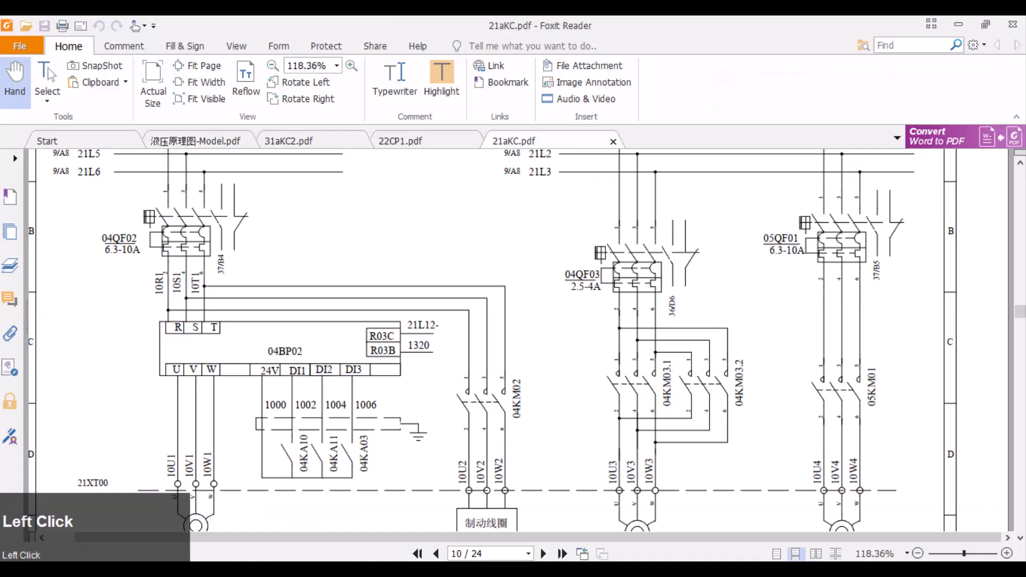
key("alt+Tab")
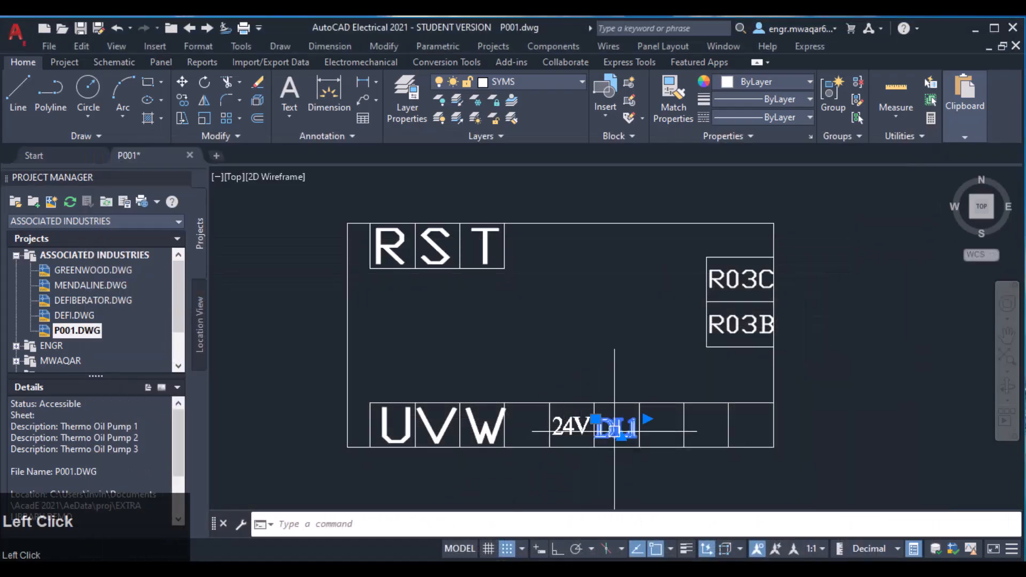
double_click(615, 431)
left_click_drag(637, 431, 615, 435)
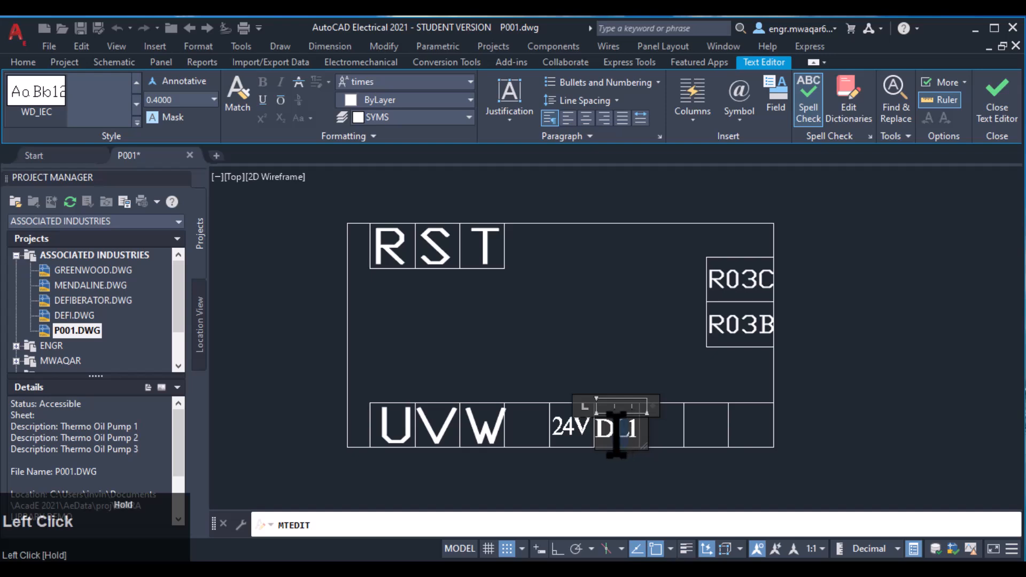
type("I")
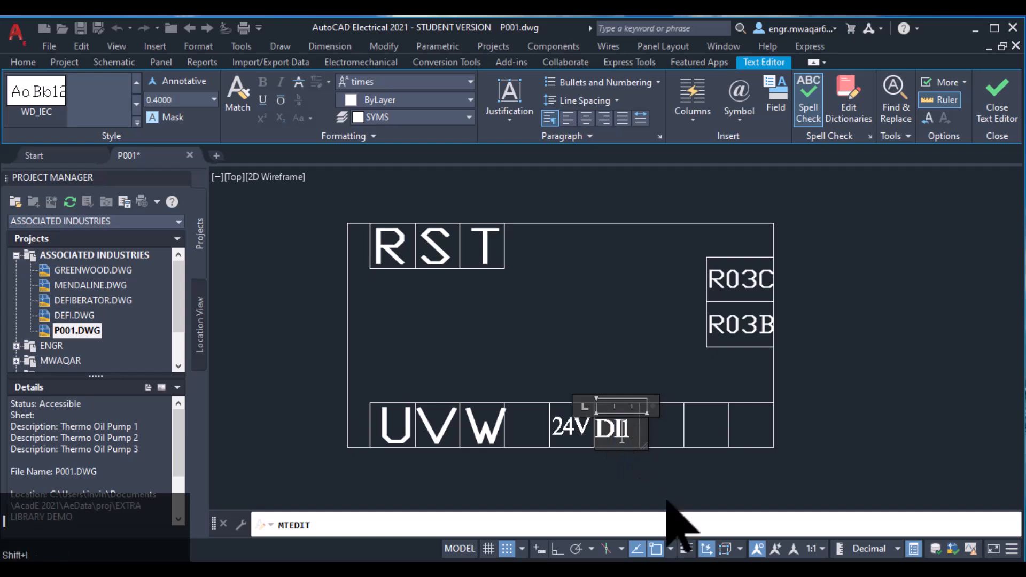
left_click(669, 502)
Copy the DI1 label from the lower strip to the clipboard
left_click(619, 428)
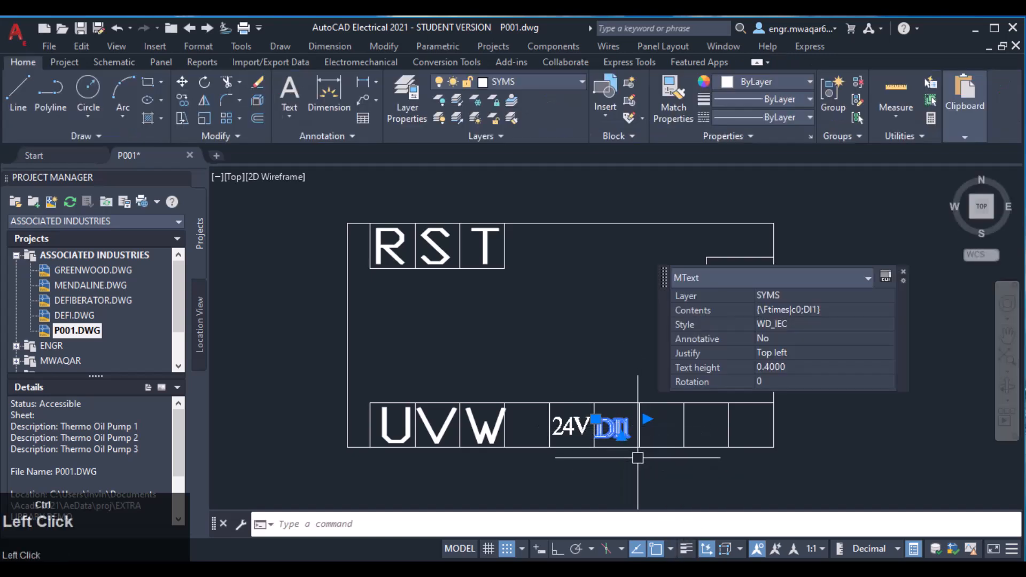
key("ctrl+c")
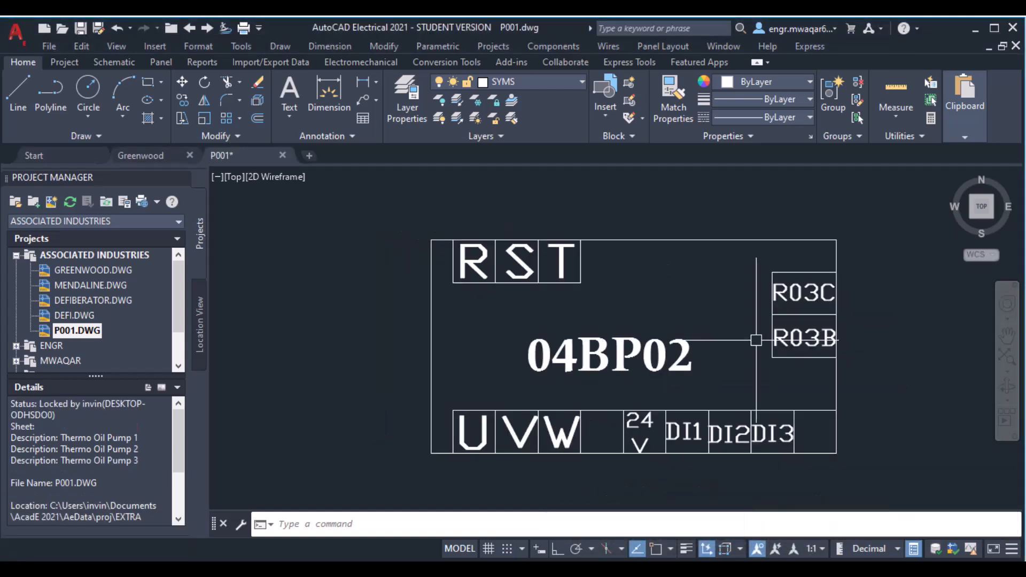
middle_click_drag(612, 297, 554, 281)
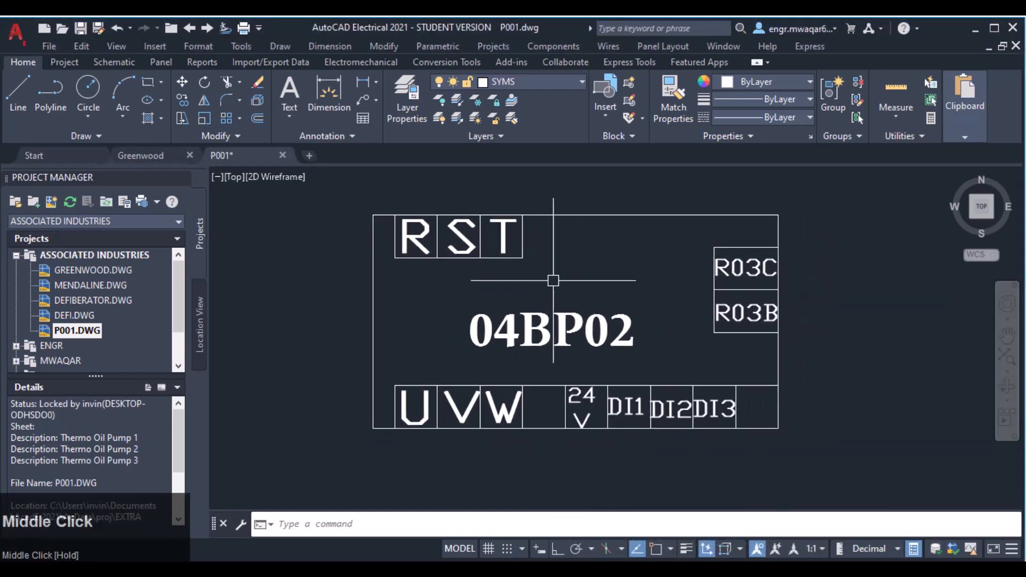